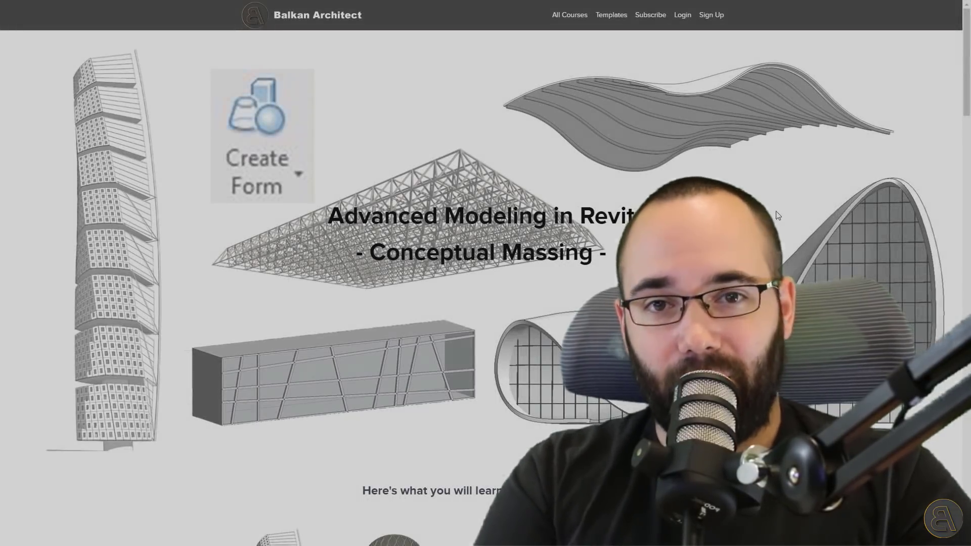
scroll(779, 239, "down", 4)
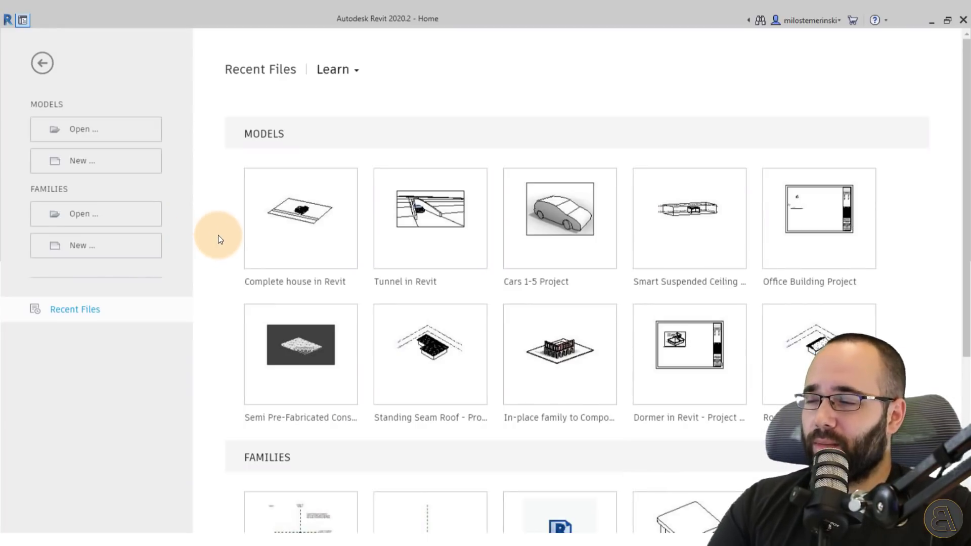
Step: Create a new project from the Architecture Design Template - Metric template file
left_click(125, 168)
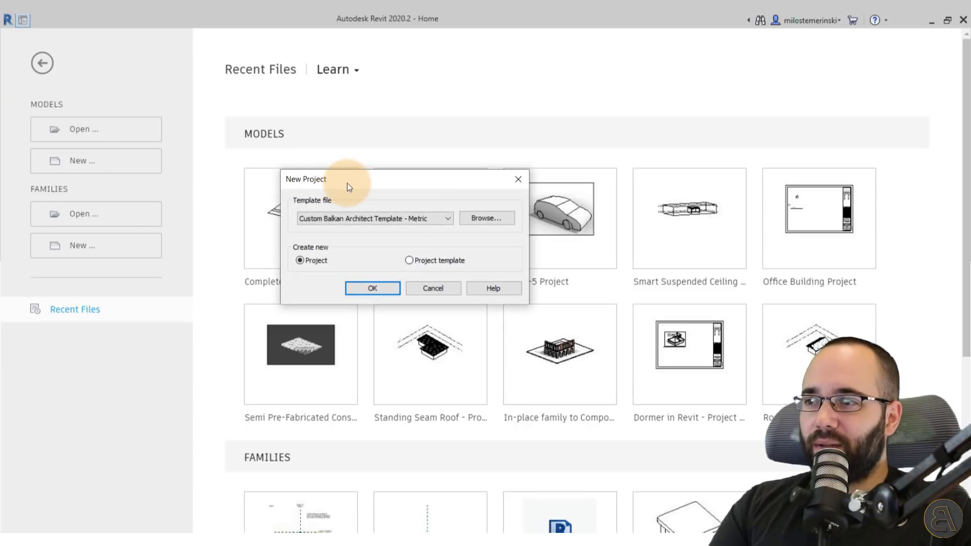
left_click_drag(347, 182, 338, 177)
left_click(340, 213)
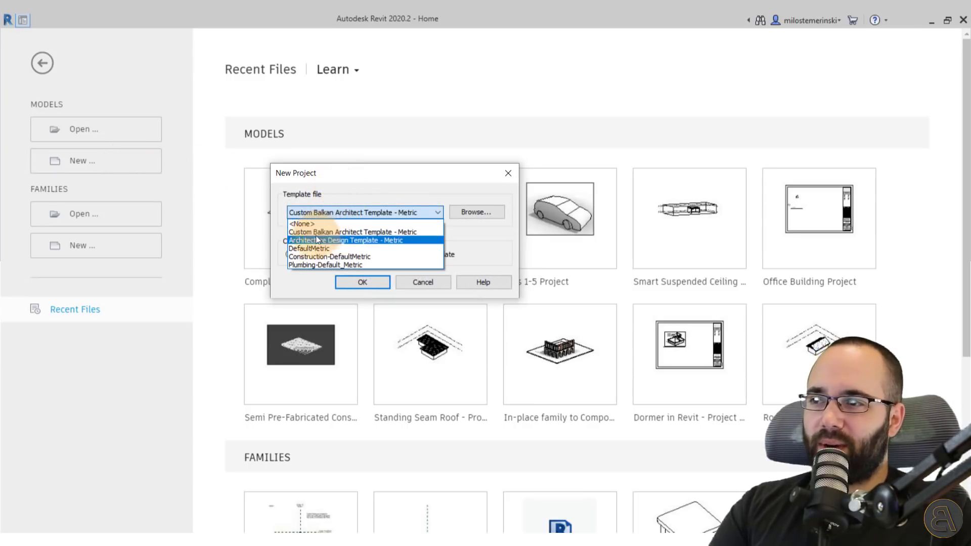
left_click(346, 241)
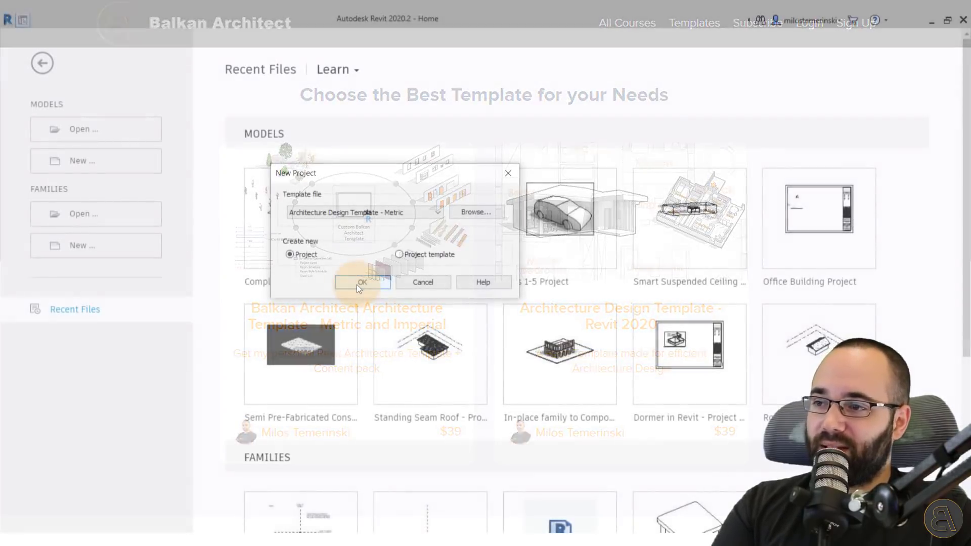
left_click(357, 284)
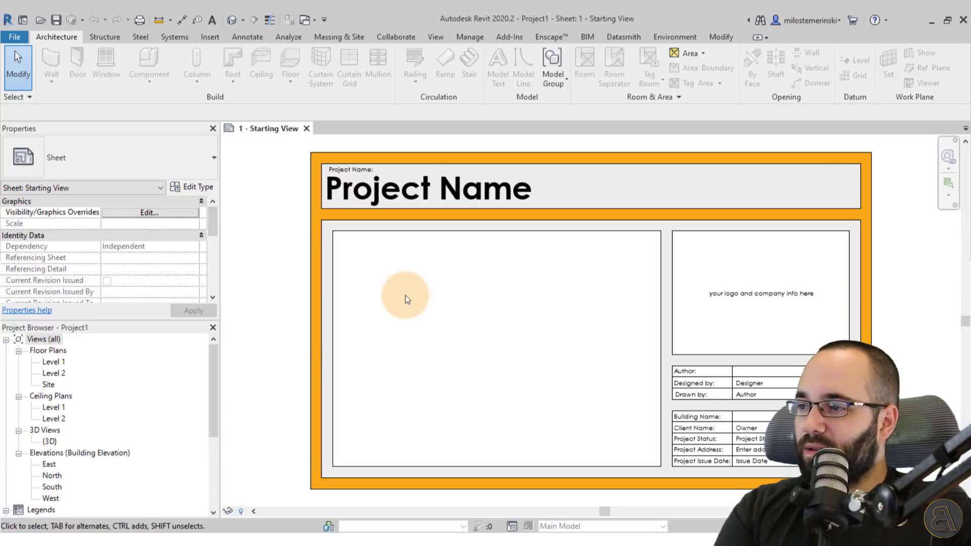
Step: Open the Level 1 and Site floor plans and close the Starting View sheet
double_click(62, 362)
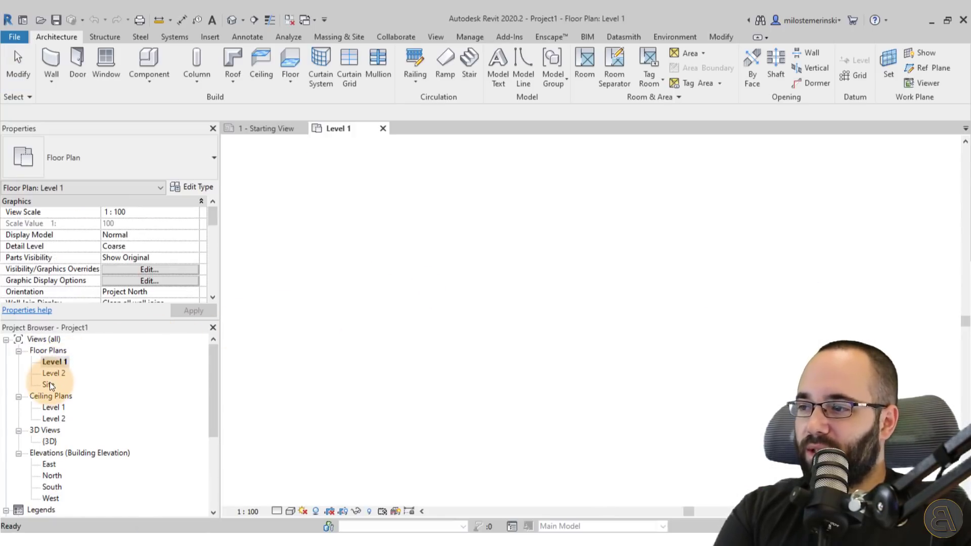
double_click(50, 384)
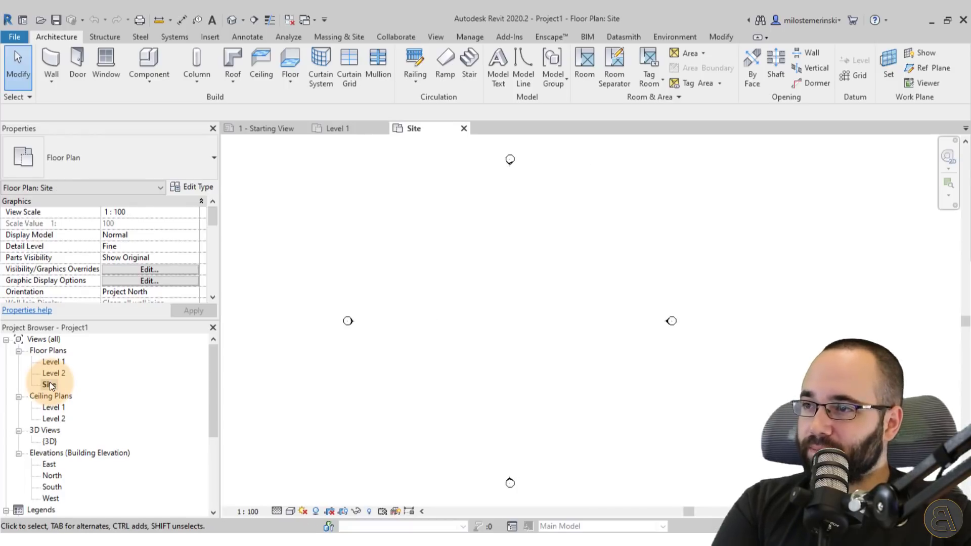
left_click(303, 129)
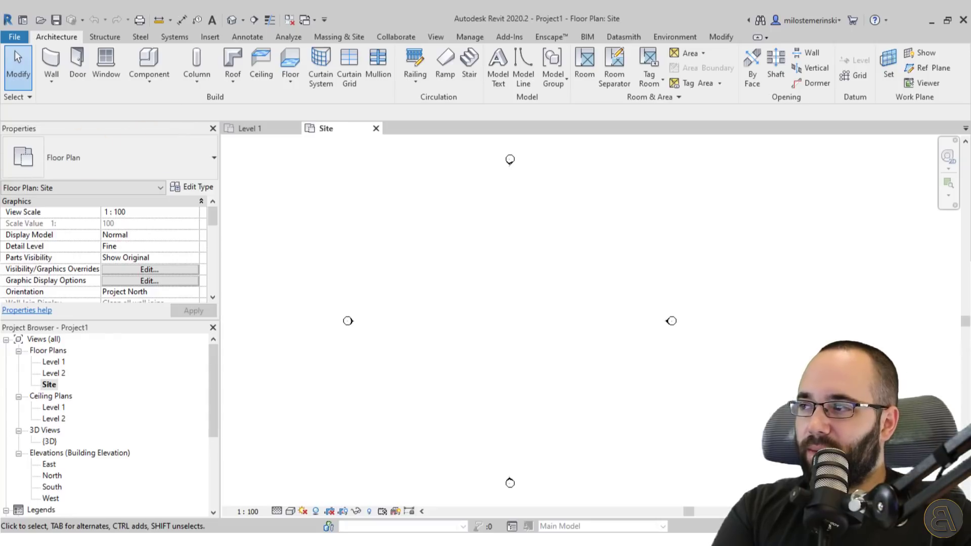
Step: Place the site image 1.JPG in the Site plan and centre it between the elevation markers
left_click_drag(314, 276, 558, 361)
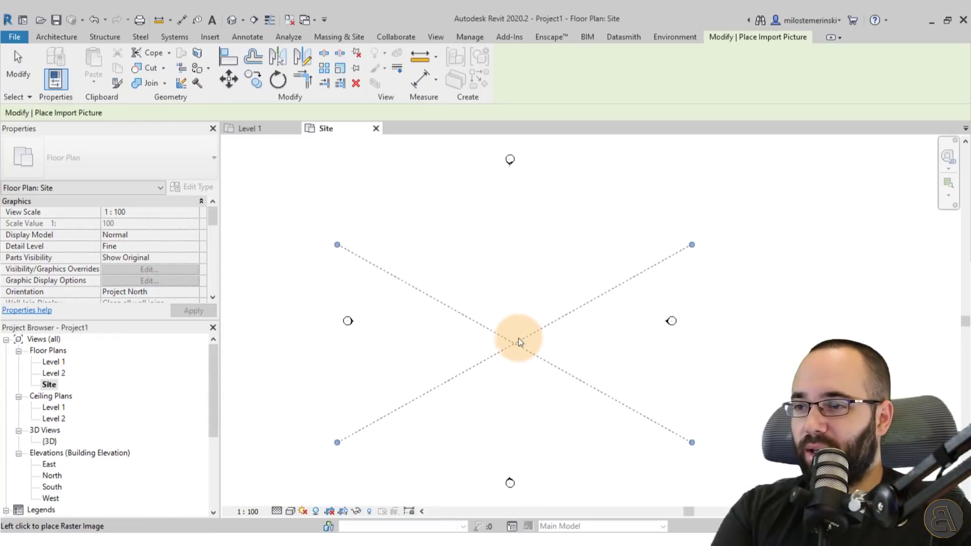
left_click(517, 338)
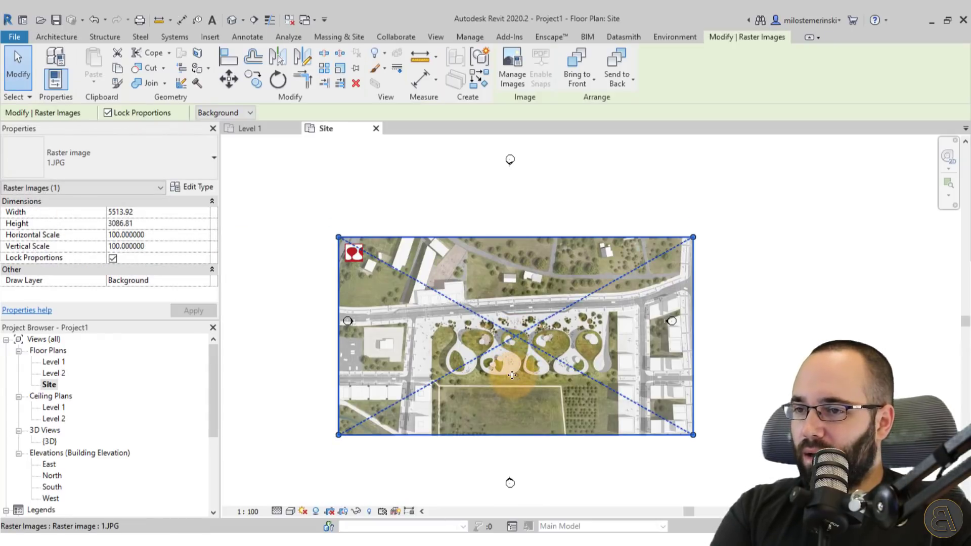
left_click_drag(512, 375, 497, 355)
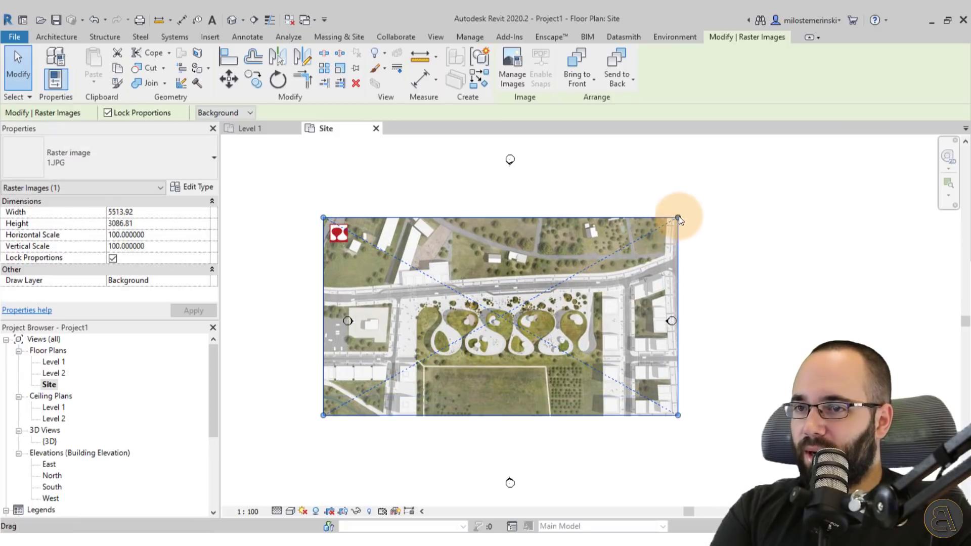
Step: Enlarge the site image proportionally from its corners and reposition it so the building lies between the east and west elevation markers
left_click_drag(678, 219, 755, 174)
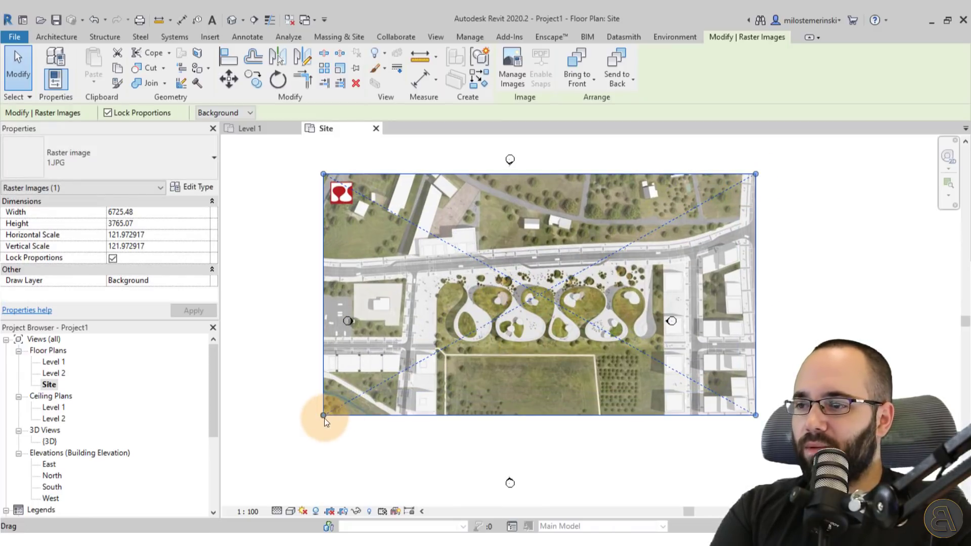
left_click_drag(324, 416, 228, 468)
left_click_drag(503, 402, 511, 384)
left_click(620, 415)
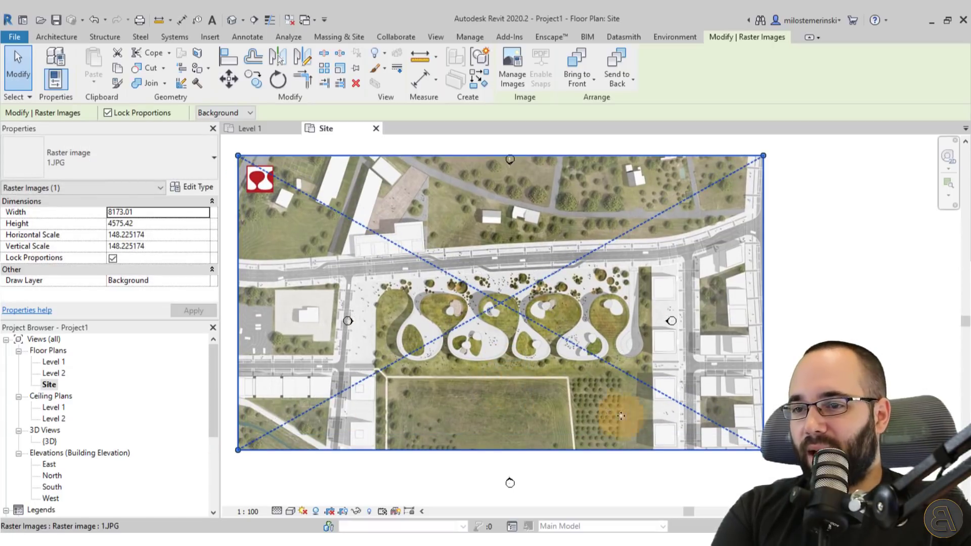
left_click_drag(763, 449, 782, 470)
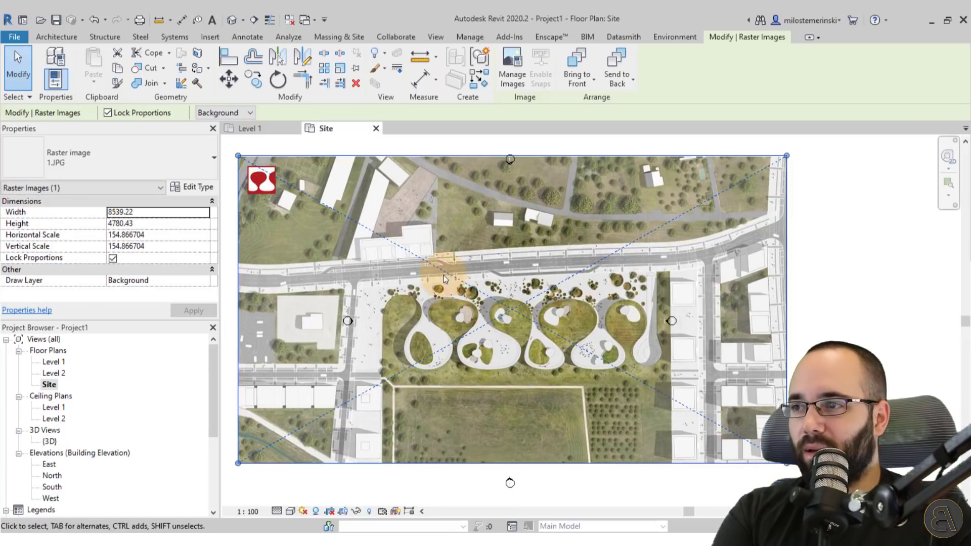
left_click_drag(239, 156, 223, 145)
left_click(890, 327)
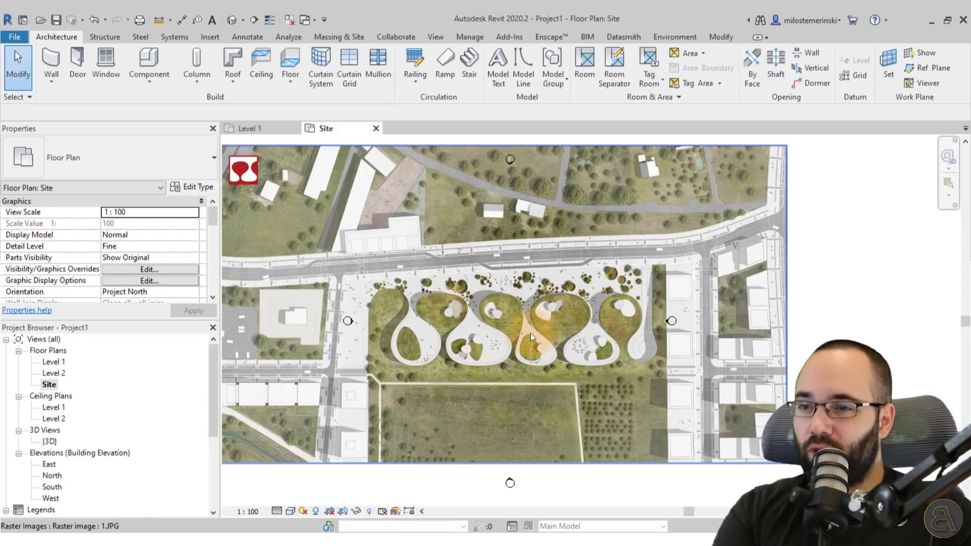
Step: Draw two vertical reference planes along the west and east ends of the building on the site image
middle_click_drag(524, 333, 532, 340)
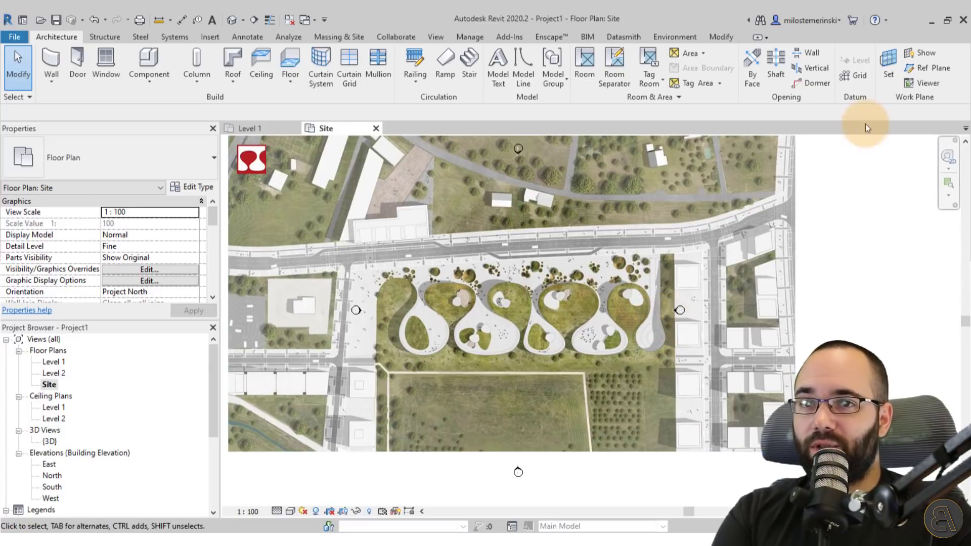
left_click(921, 69)
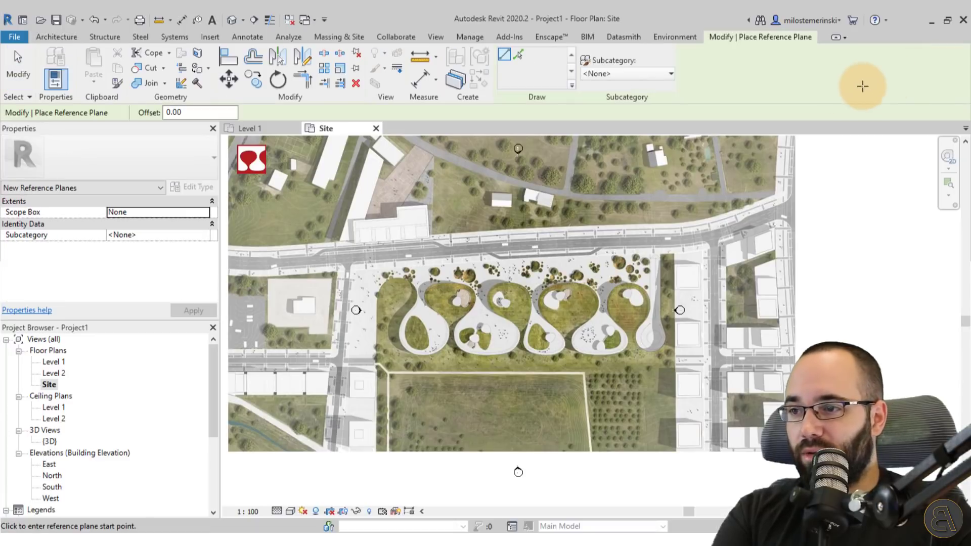
left_click(376, 231)
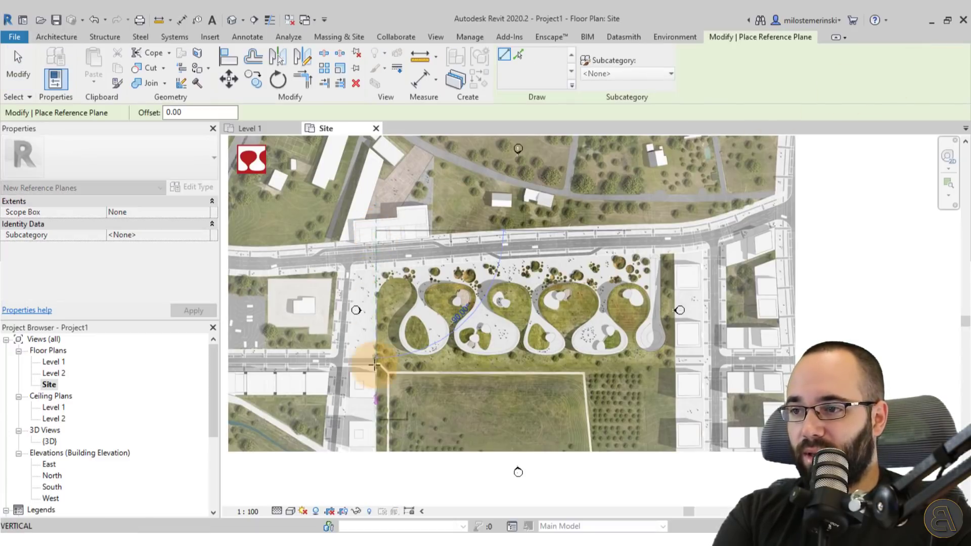
left_click(373, 402)
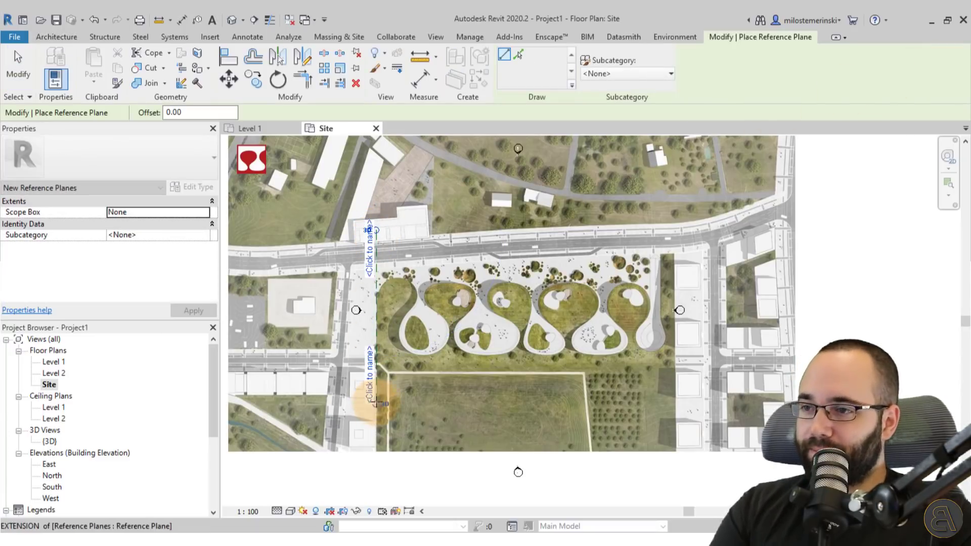
left_click(663, 228)
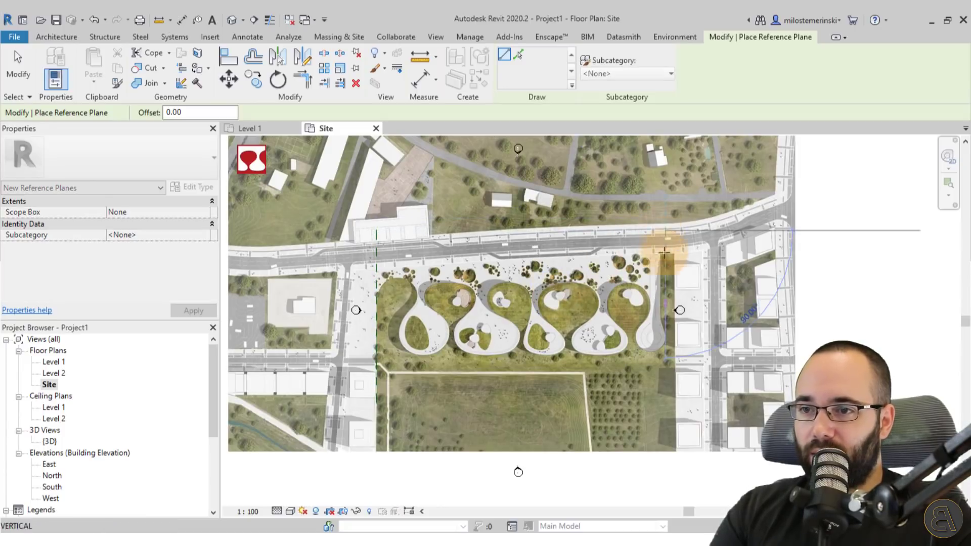
left_click(667, 404)
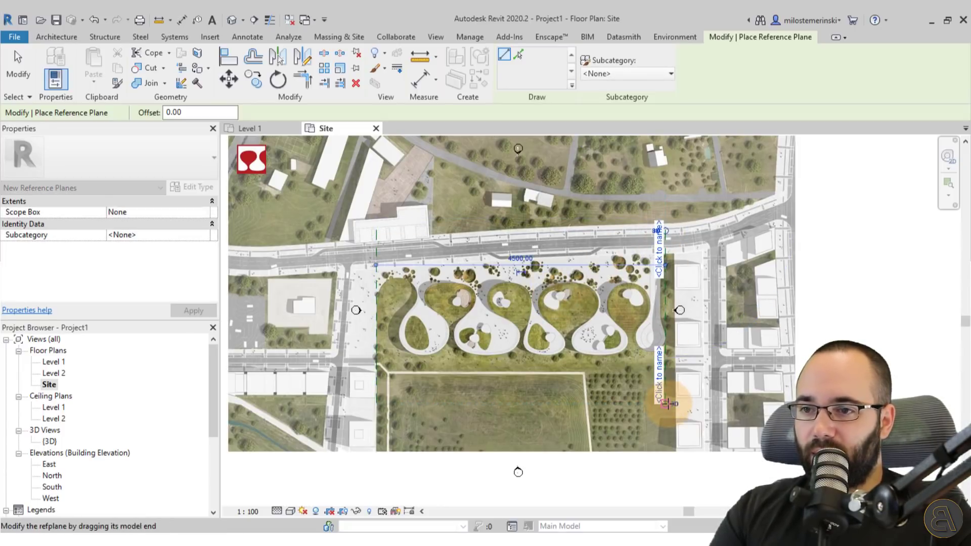
Step: Draw two horizontal reference planes across the site image along the building's south and north edges
left_click(469, 354)
left_click(717, 354)
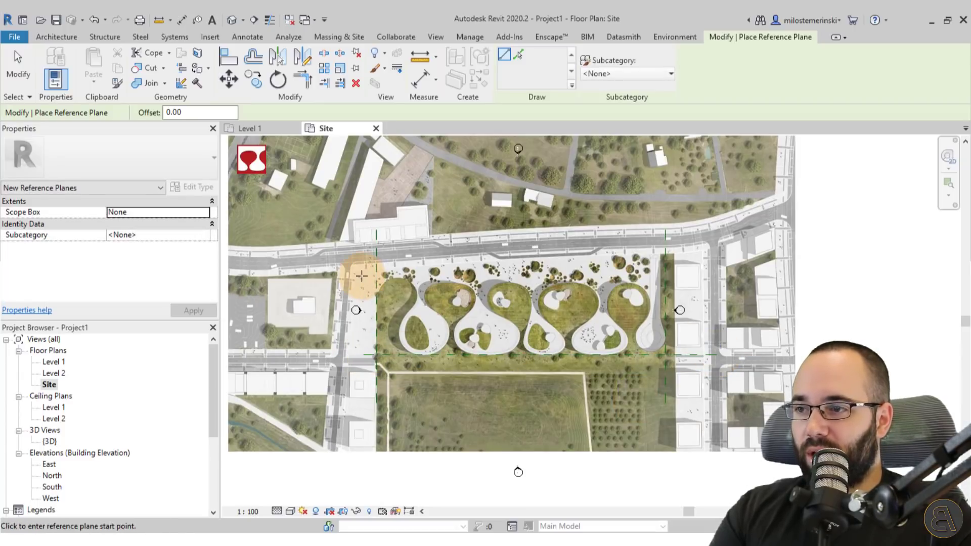
left_click(391, 275)
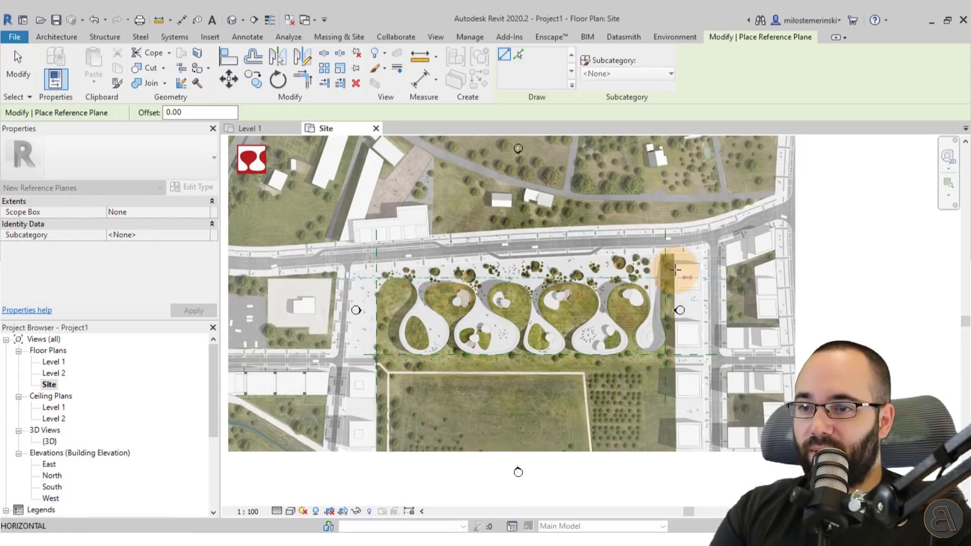
left_click(710, 268)
key("Escape")
key("Escape")
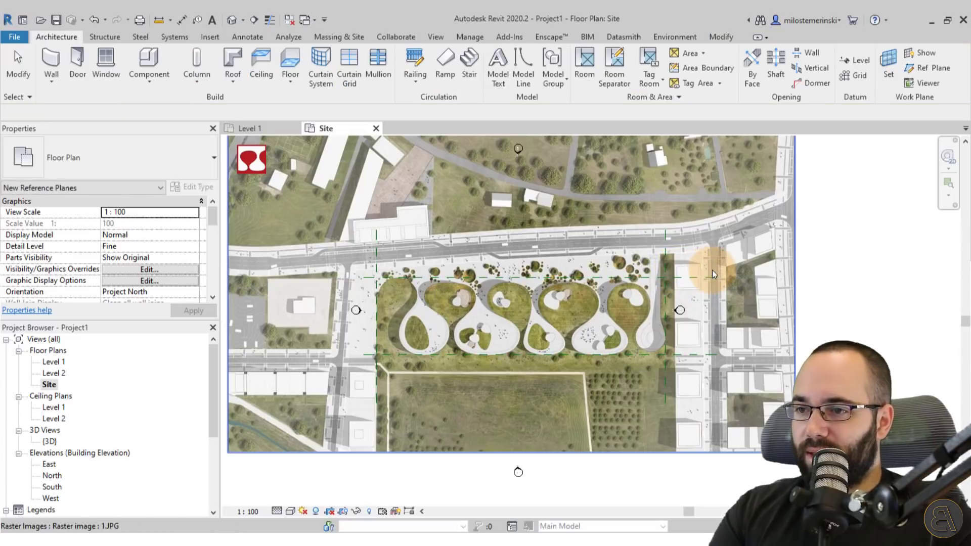
Step: Nudge the northern horizontal reference plane down to the building's edge, 1120 from the southern reference plane
scroll(712, 270, "up", 5)
scroll(712, 269, "down", 5)
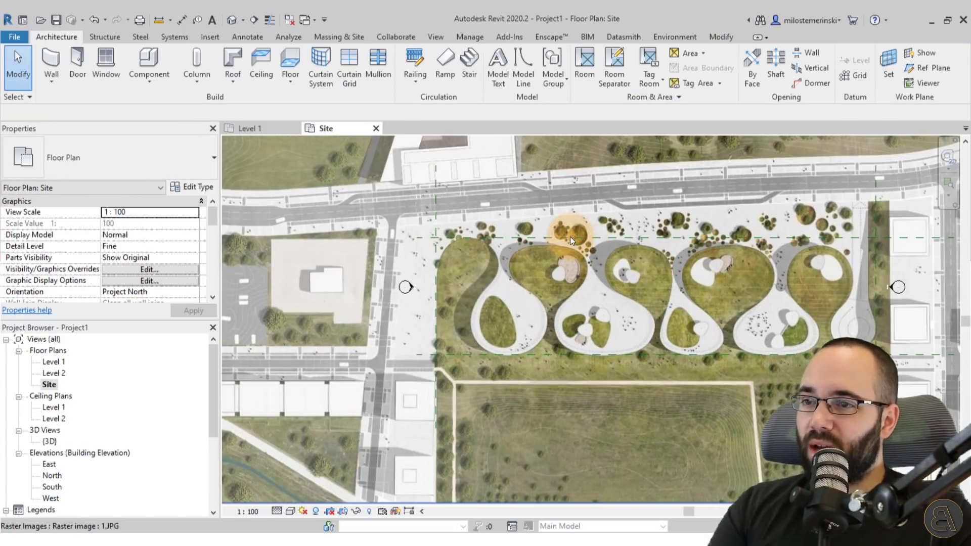
left_click(569, 237)
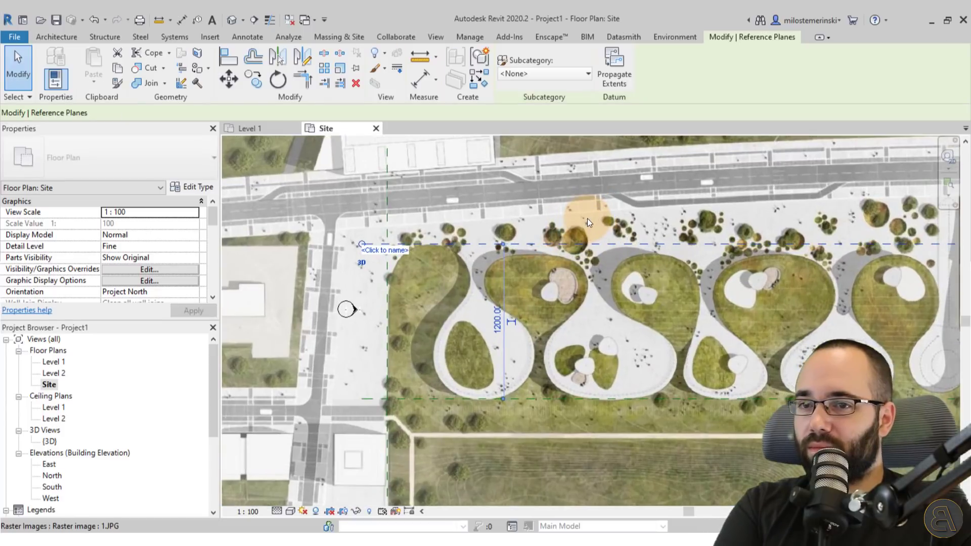
scroll(587, 219, "up", 2)
key("Up")
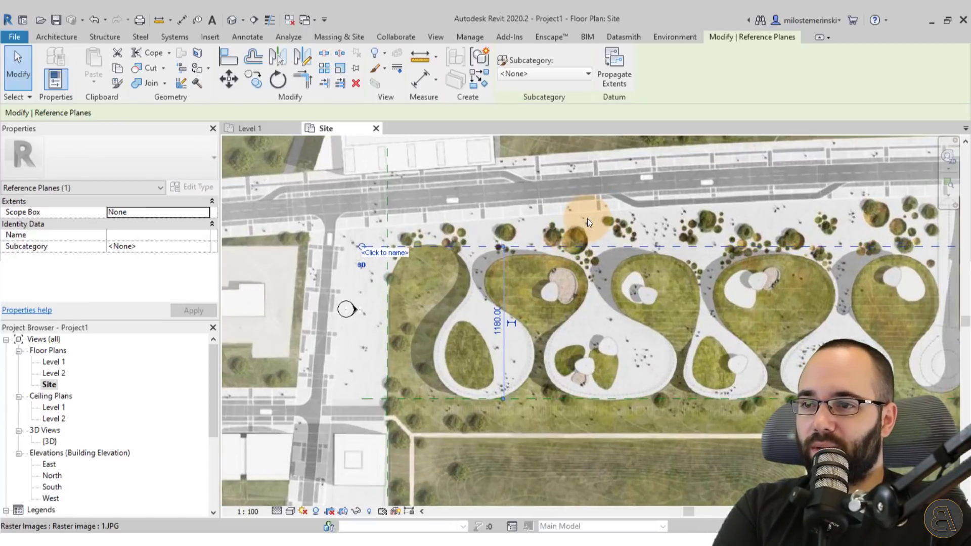
key("Down")
key("Down")
key("Down")
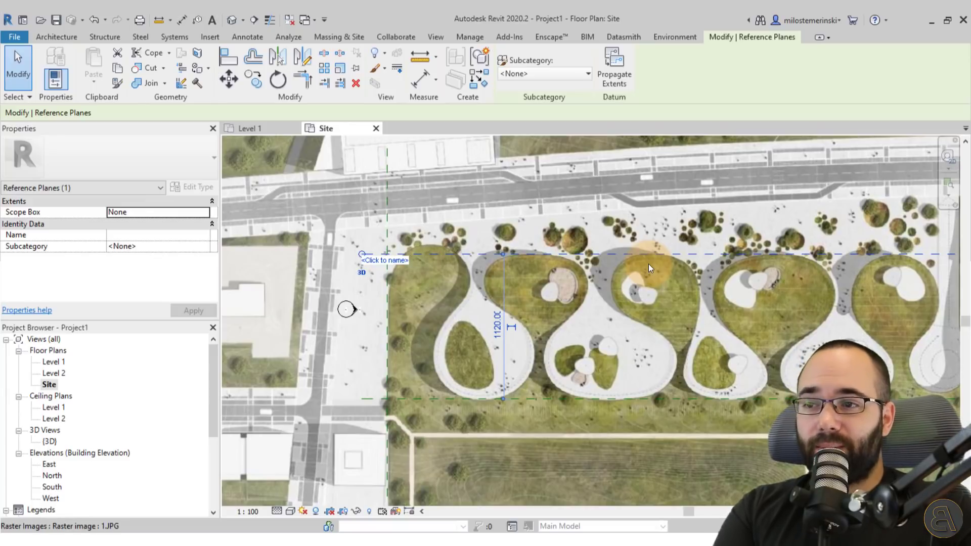
scroll(650, 268, "down", 2)
key("Escape")
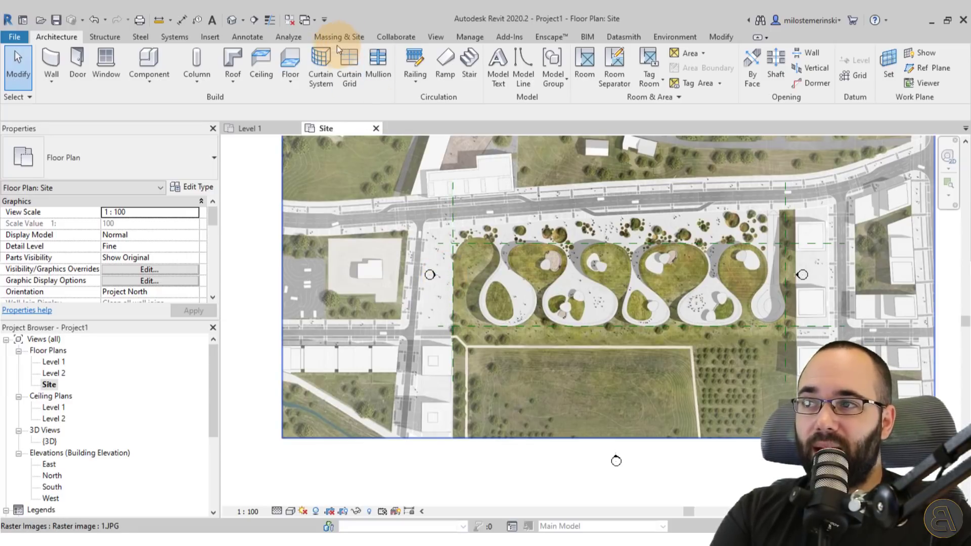
Step: Start a Roof by Extrusion on the west vertical reference plane, sketching in the West elevation with reference Level 2 and offset 0.00
left_click(234, 82)
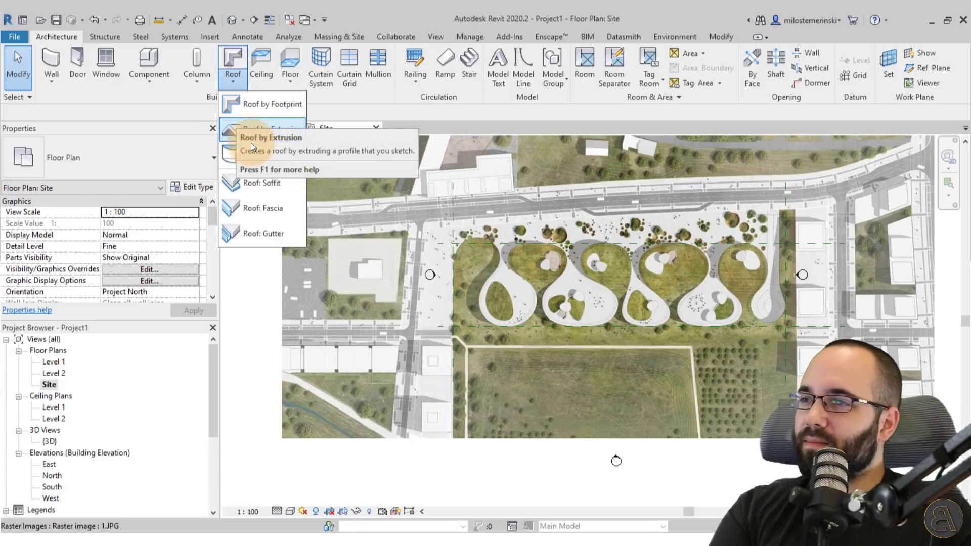
left_click(239, 136)
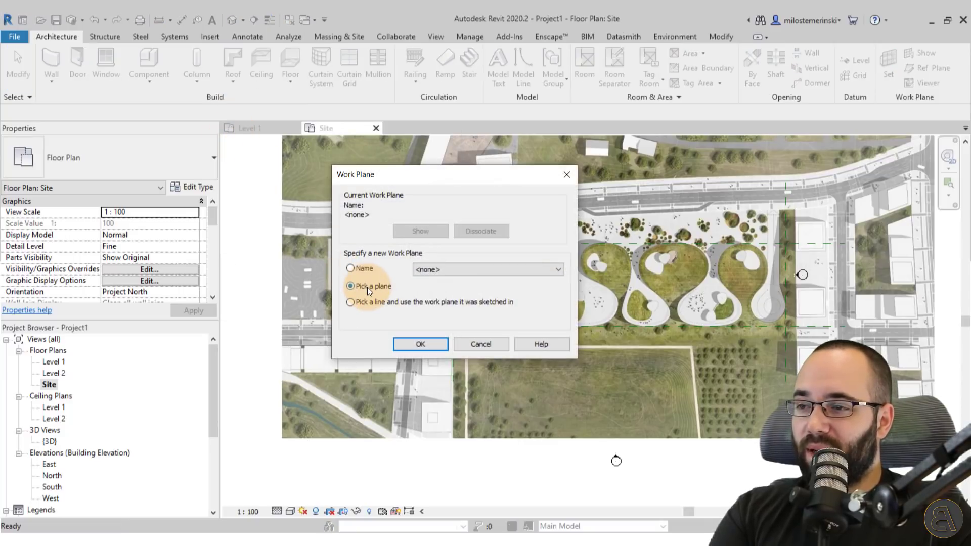
left_click(412, 343)
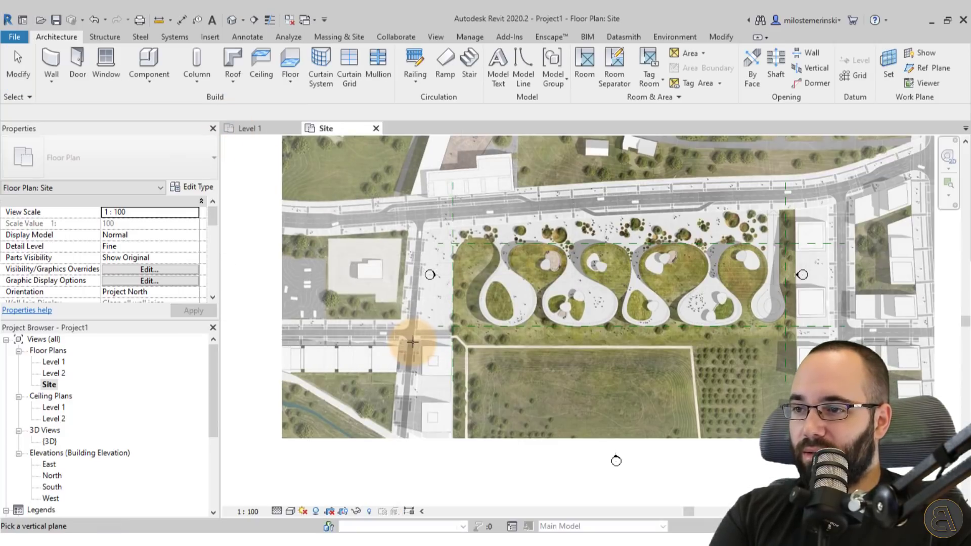
left_click(451, 273)
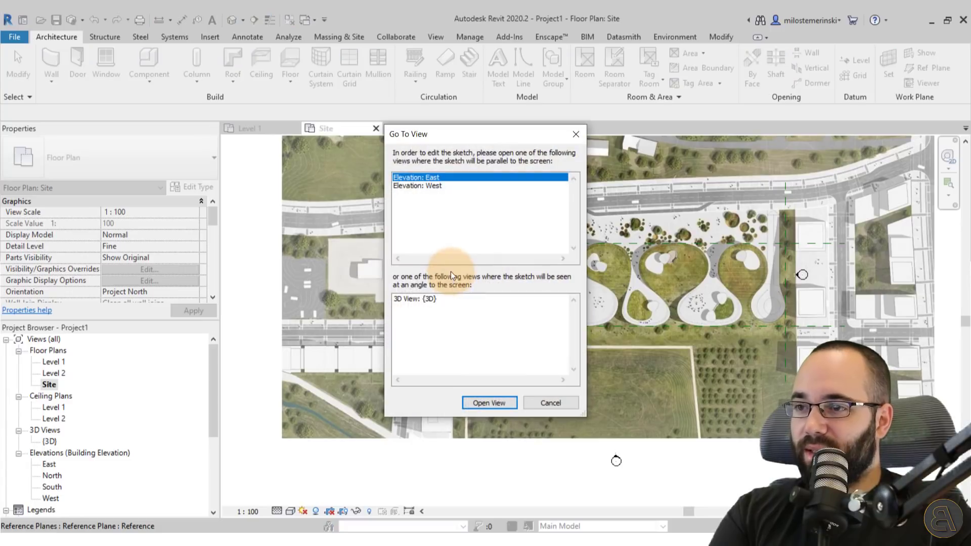
double_click(412, 186)
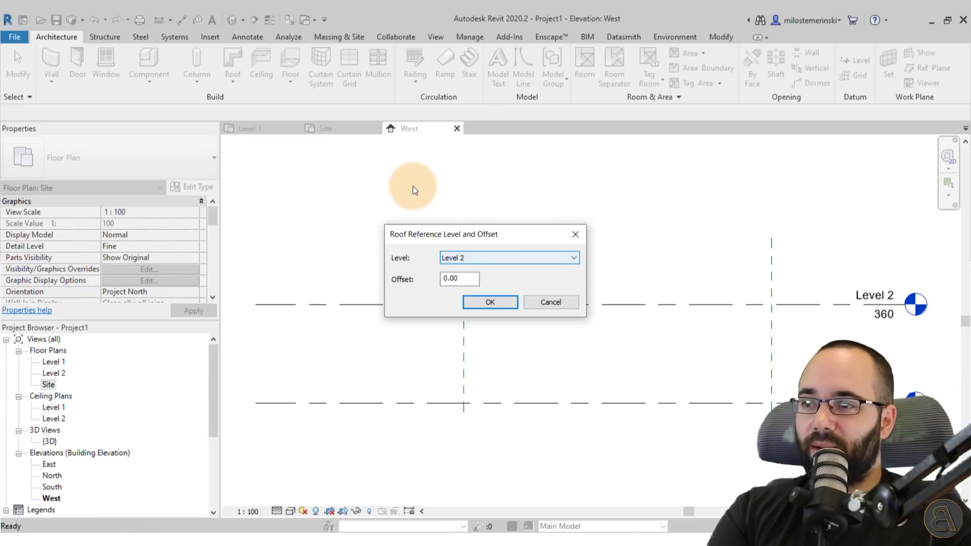
left_click(480, 305)
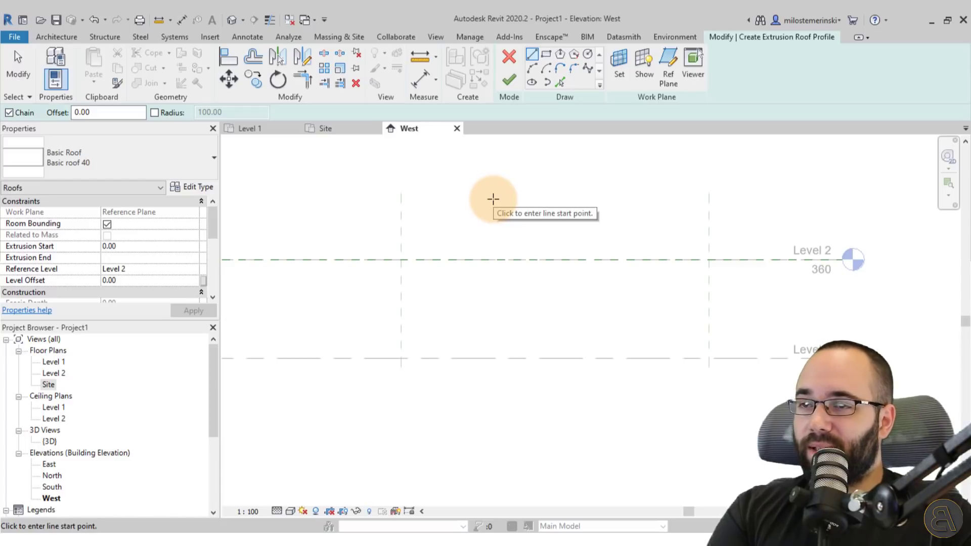
Step: Sketch the roof profile as a spline from just below Level 2 at the northern reference plane, curving down to Level 1 and running far south
left_click(589, 71)
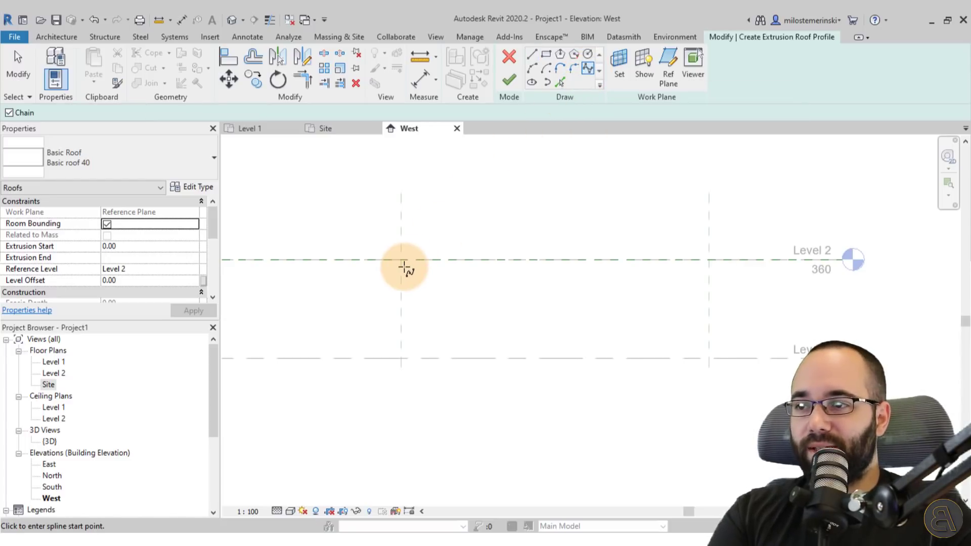
left_click(419, 273)
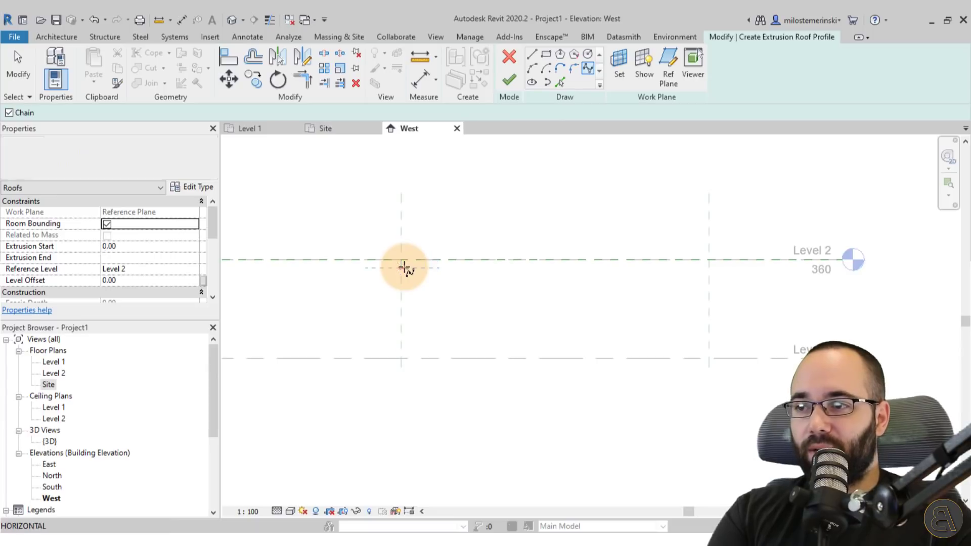
left_click(511, 271)
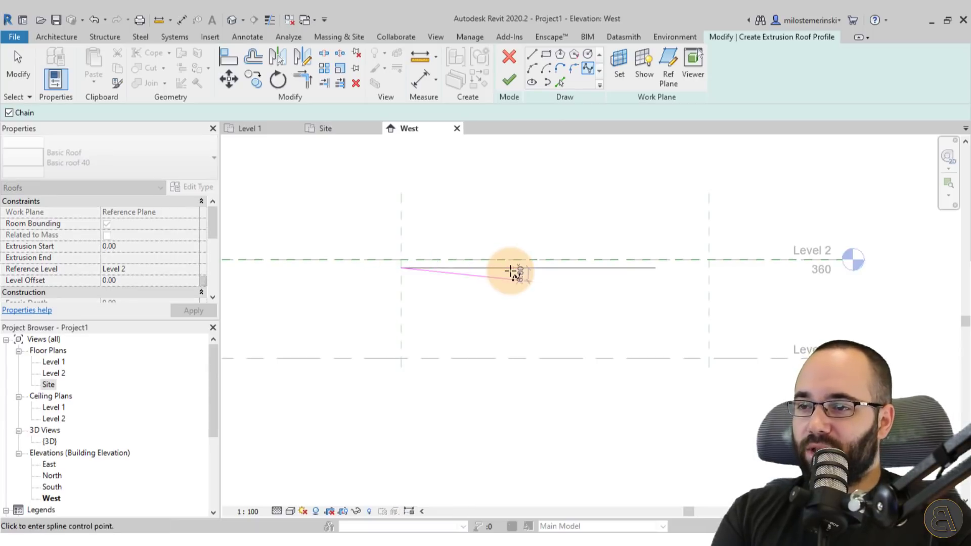
left_click(545, 272)
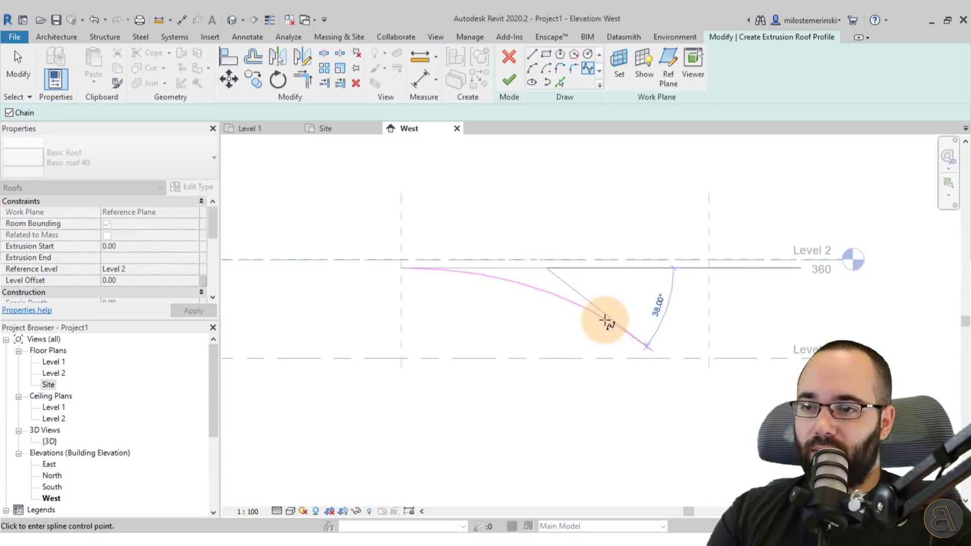
left_click(675, 358)
scroll(683, 360, "down", 2)
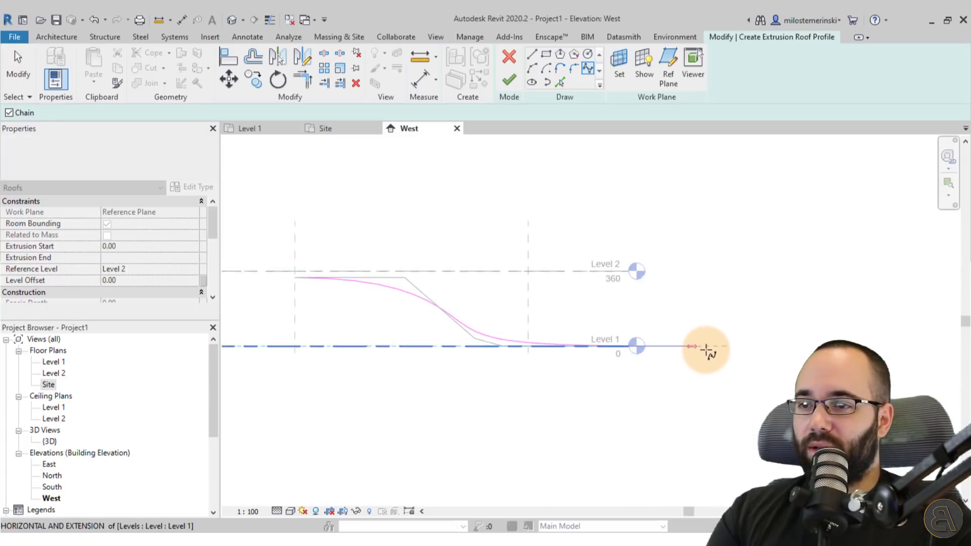
left_click(706, 350)
scroll(723, 350, "down", 1)
middle_click_drag(843, 353, 709, 326)
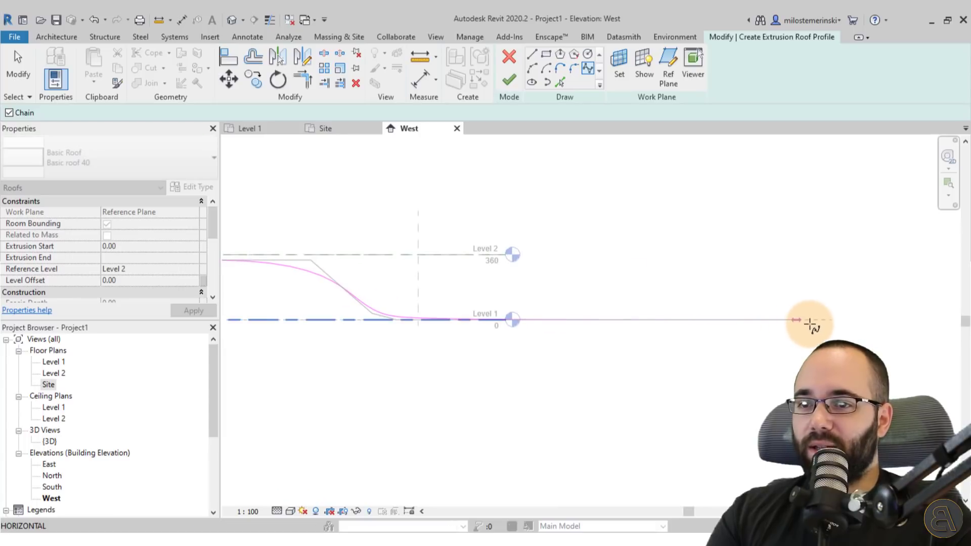
scroll(810, 324, "down", 1)
key("Escape")
key("Escape")
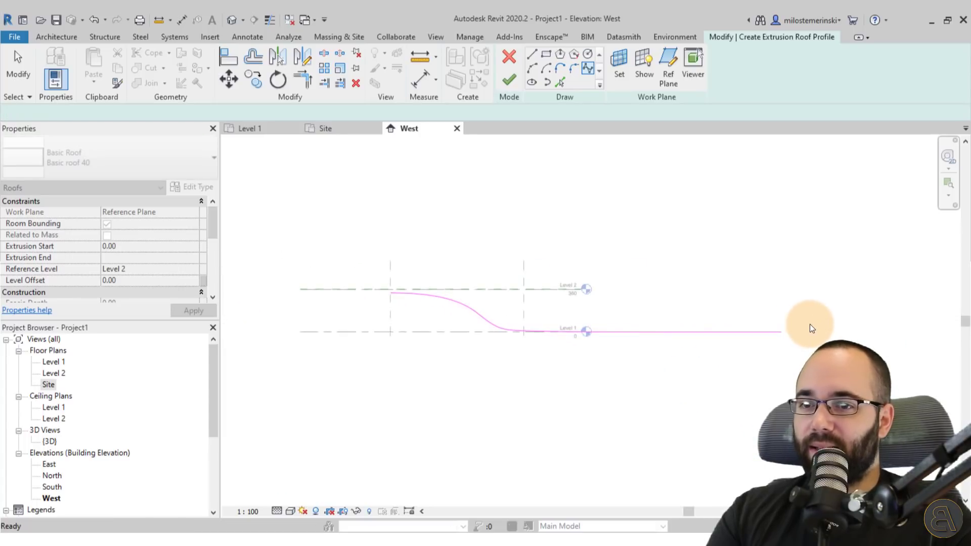
Step: Try to pull the spline's upper end outward past the northern reference plane, and undo the change
middle_click_drag(608, 326, 825, 317)
scroll(627, 287, "up", 2)
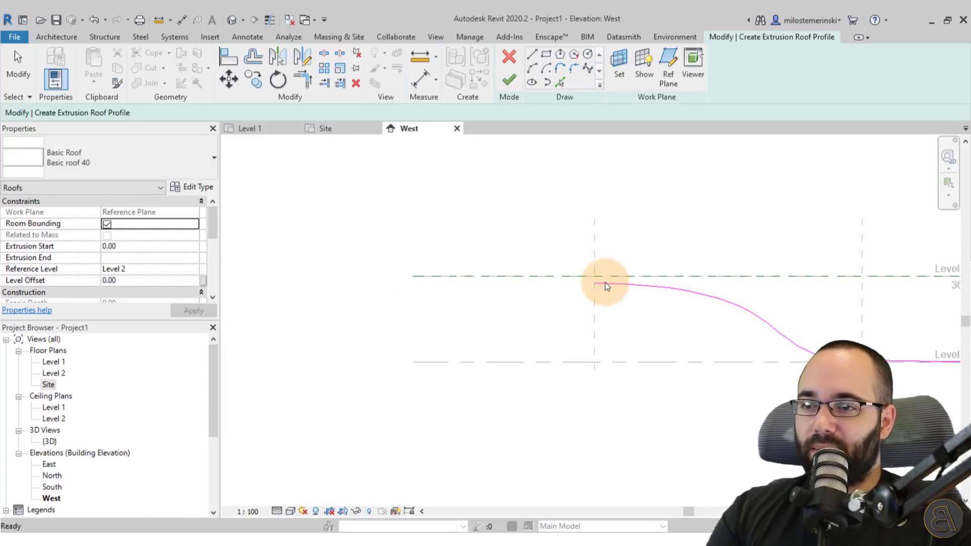
key("Escape")
scroll(604, 282, "up", 2)
left_click(604, 282)
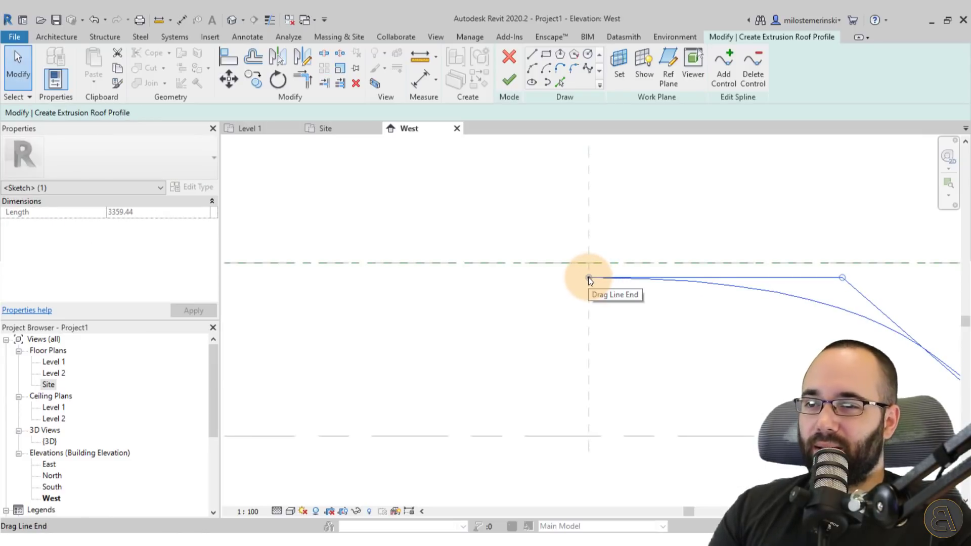
scroll(588, 277, "down", 3)
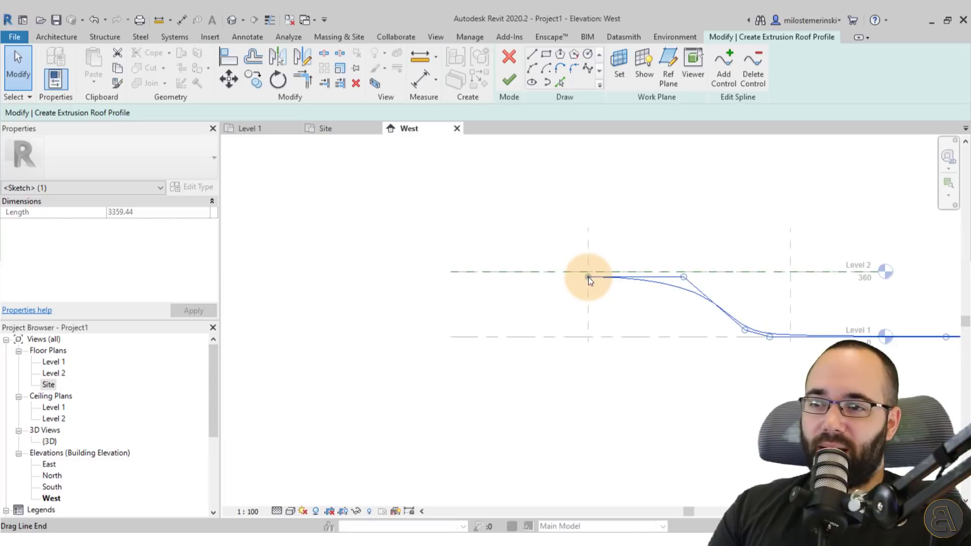
key("Escape")
mouse_move(569, 277)
left_mouse_down()
mouse_move(505, 278)
mouse_move(588, 279)
left_mouse_up()
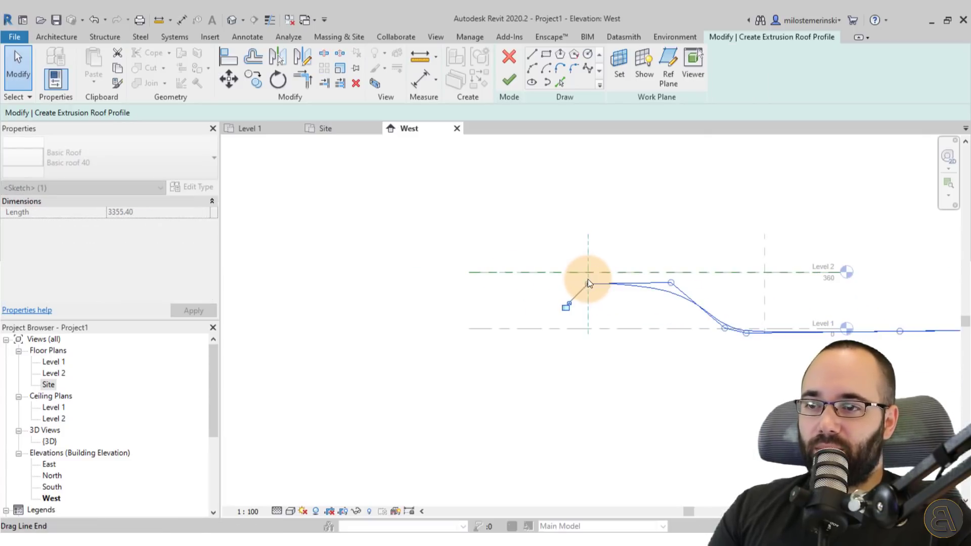
left_click(94, 20)
left_click(444, 199)
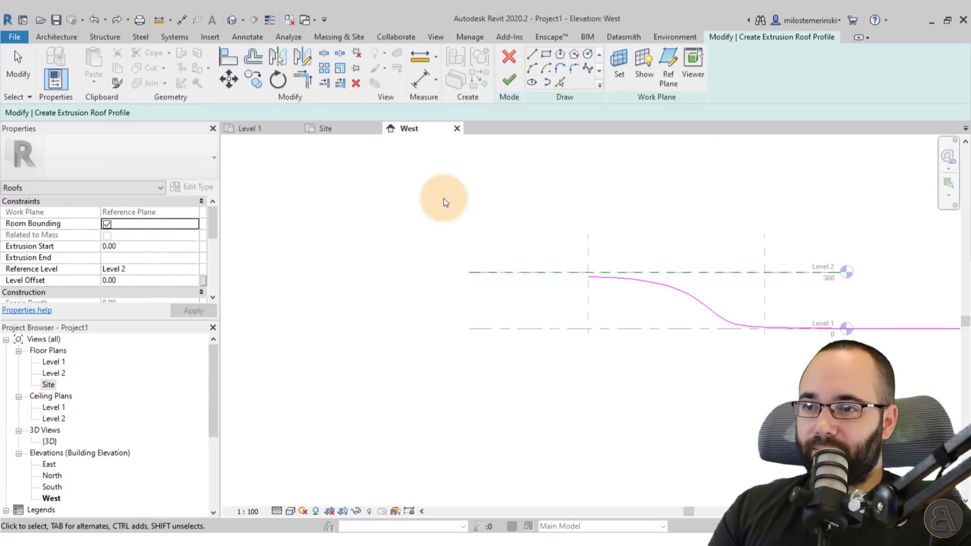
Step: Extend the spline's upper end horizontally a short distance north beyond the reference plane
left_click(601, 277)
scroll(598, 277, "up", 3)
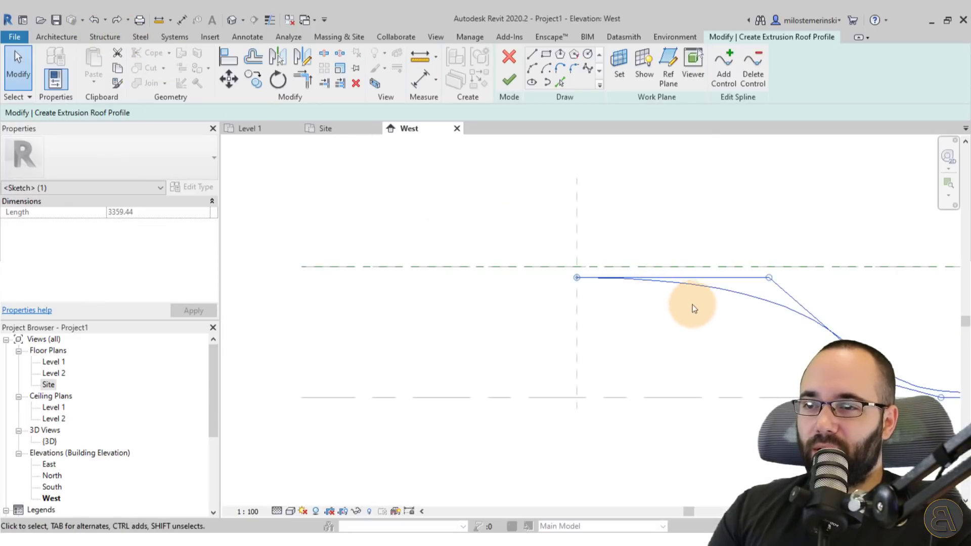
left_click(719, 313)
left_click(737, 294)
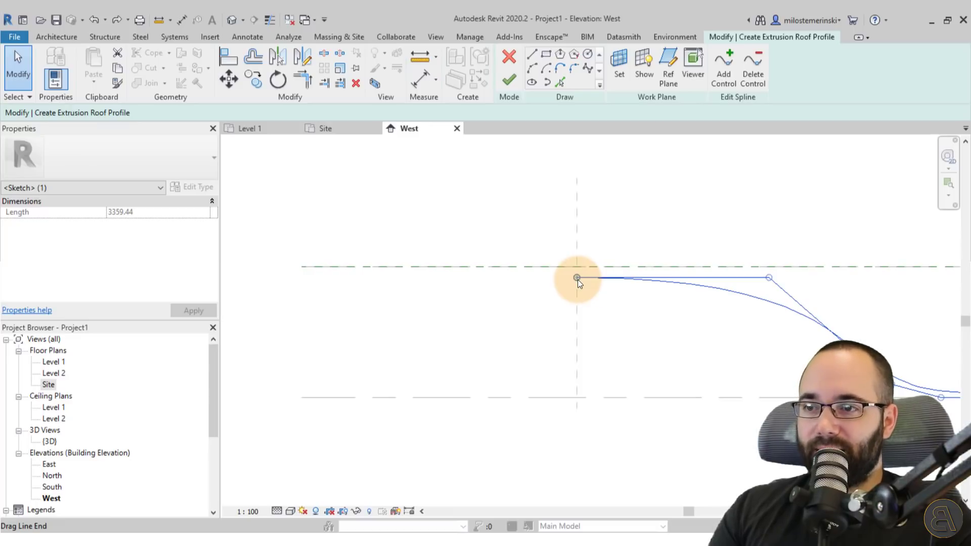
key("Escape")
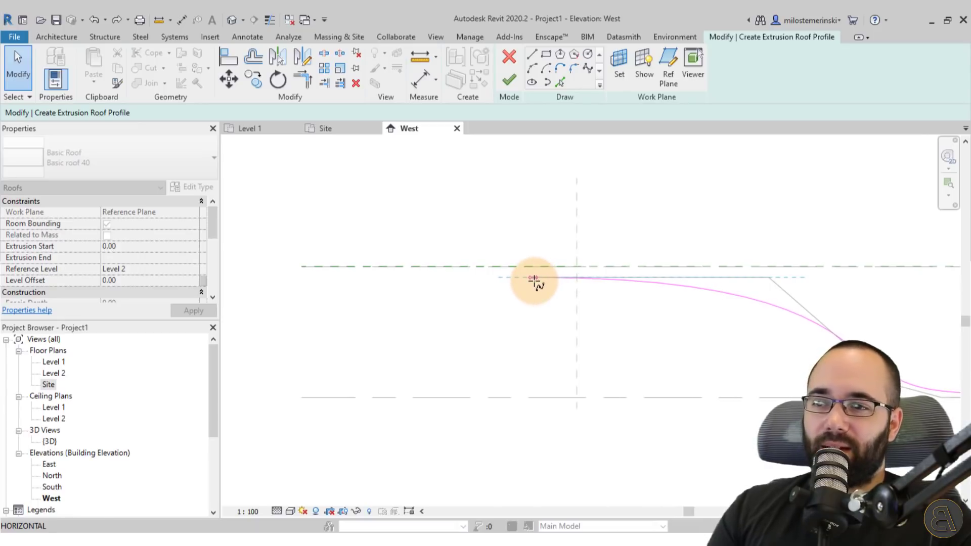
left_click(534, 279)
key("Escape")
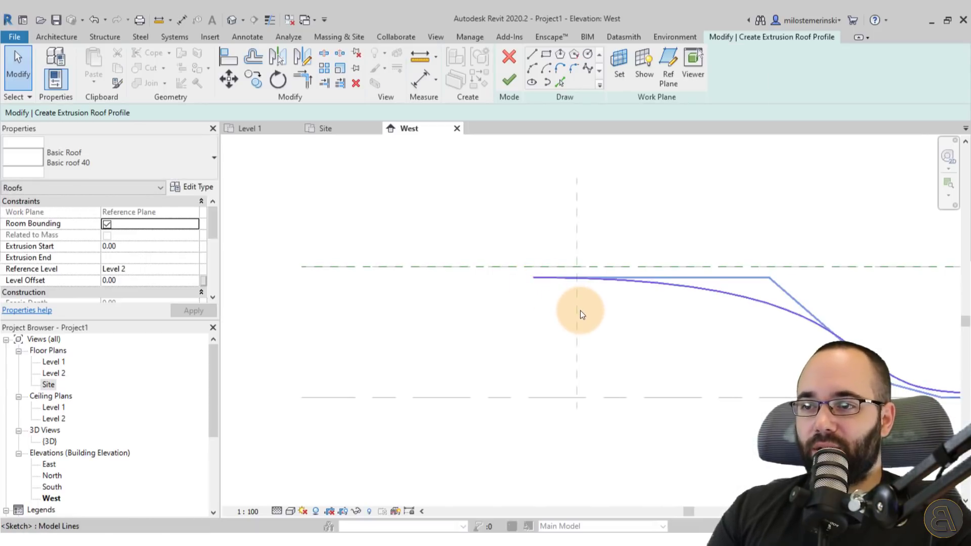
scroll(580, 311, "down", 3)
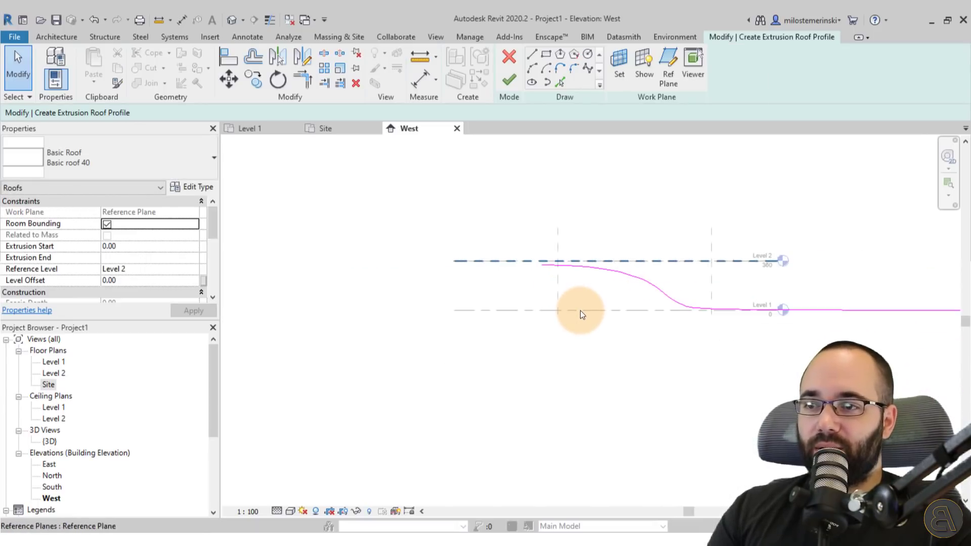
Step: Shift the spline's control points around the slope slightly north to reshape the curve, and finish the roof profile
left_click(628, 273)
scroll(663, 294, "up", 3)
left_click_drag(682, 315, 648, 307)
left_click_drag(602, 241, 589, 241)
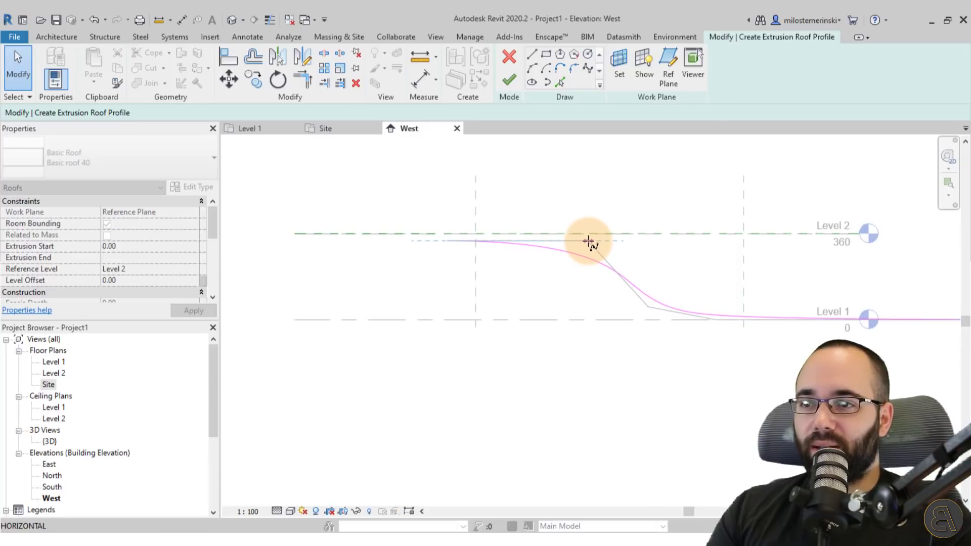
left_click(611, 203)
scroll(611, 202, "down", 2)
scroll(581, 205, "down", 2)
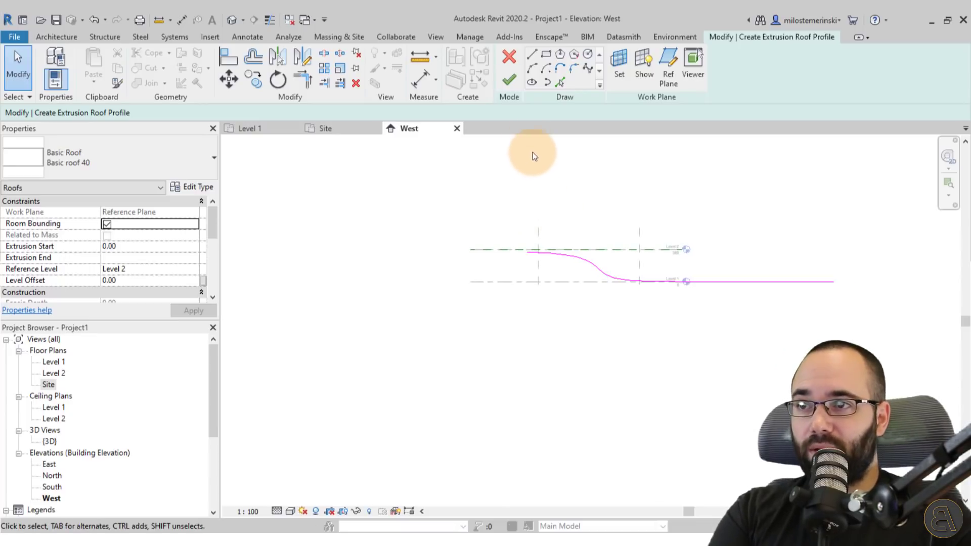
left_click(507, 81)
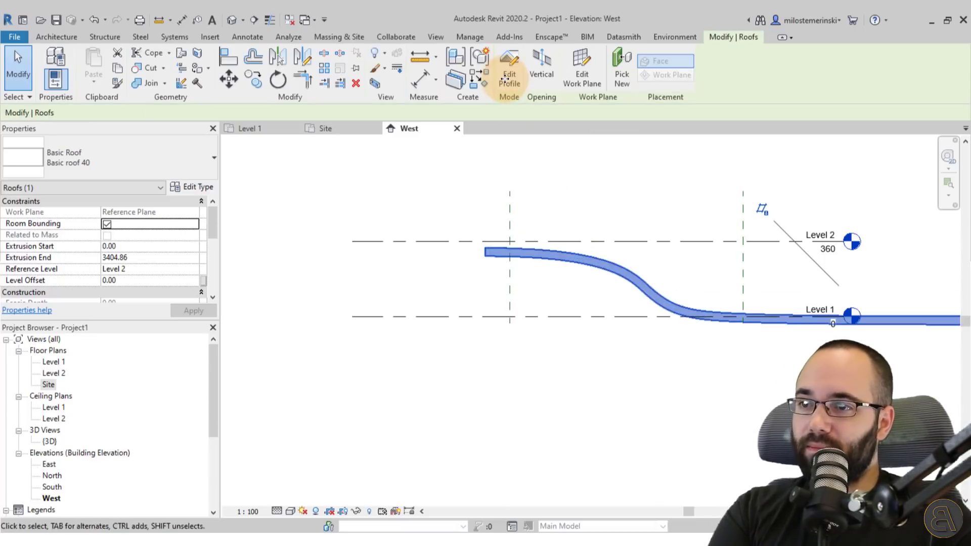
Step: Change the extruded roof's type to Basic roof 20cm
left_click(133, 158)
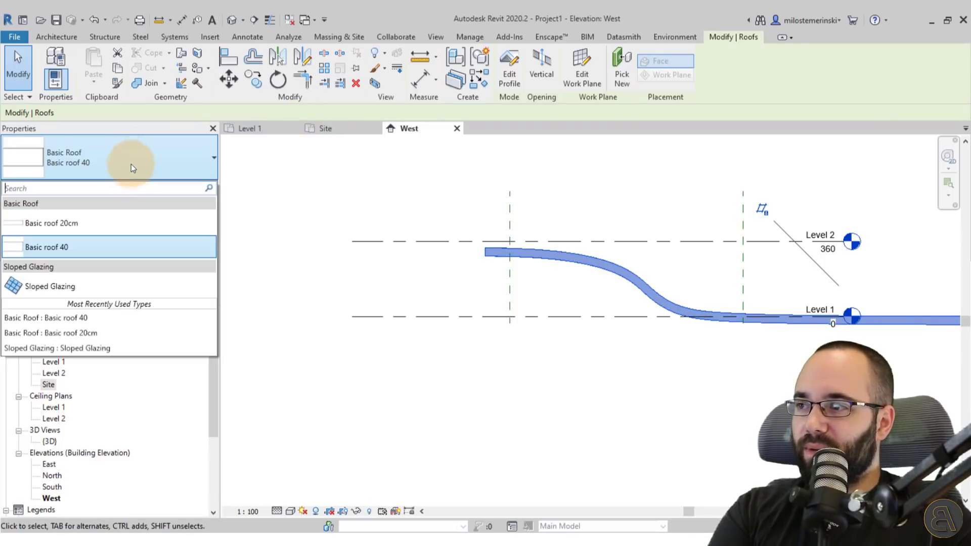
left_click(99, 223)
left_click(577, 288)
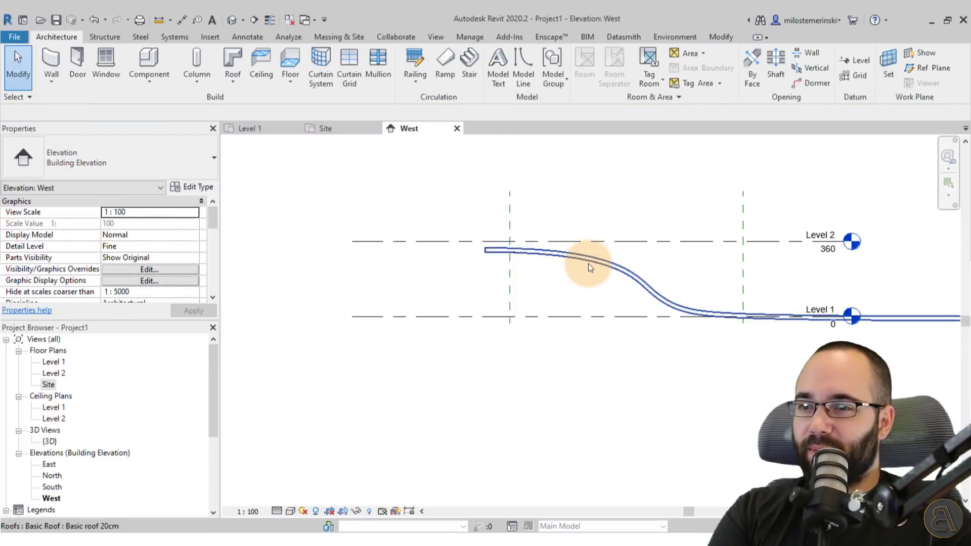
Step: In the Site plan, stretch the roof's east edge to the eastern vertical reference plane for an Extrusion End of 4500
left_click(623, 295)
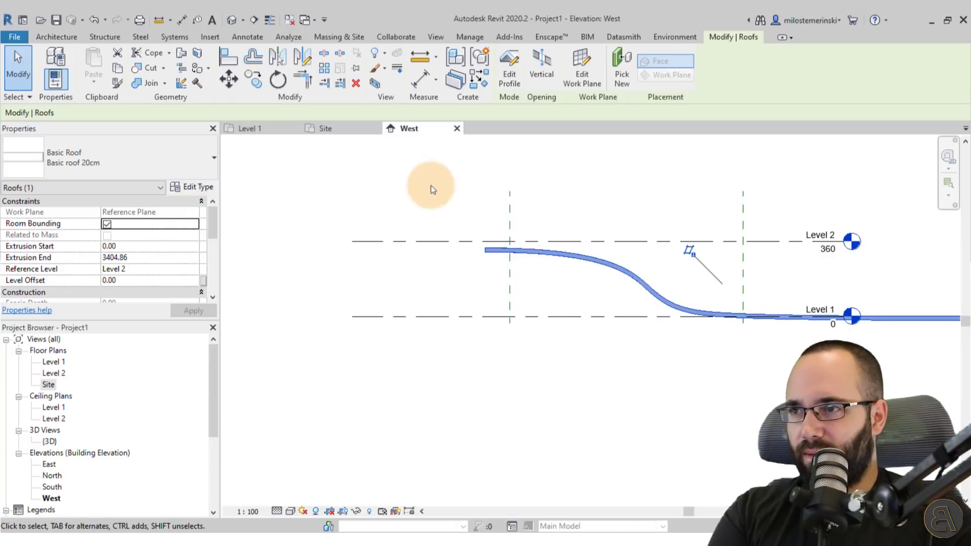
left_click(336, 130)
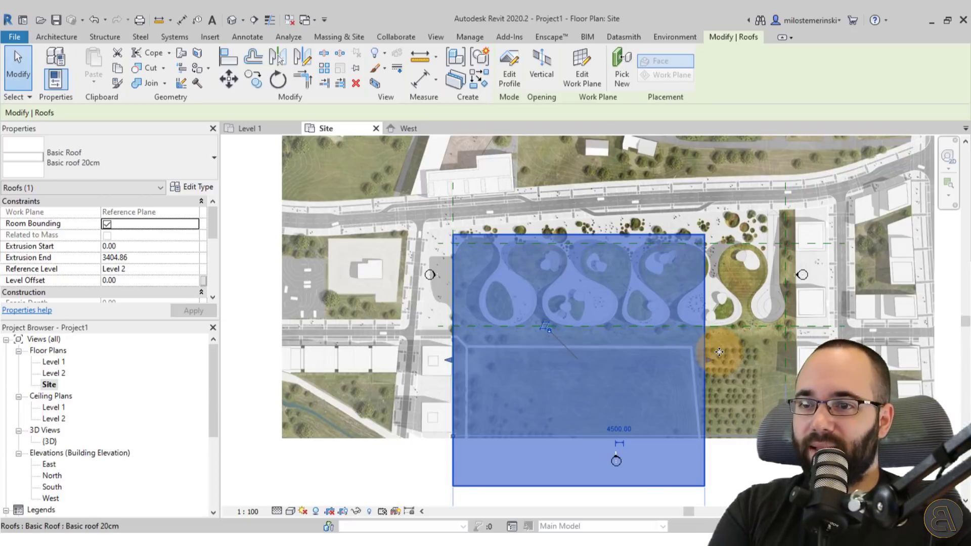
scroll(719, 352, "down", 2)
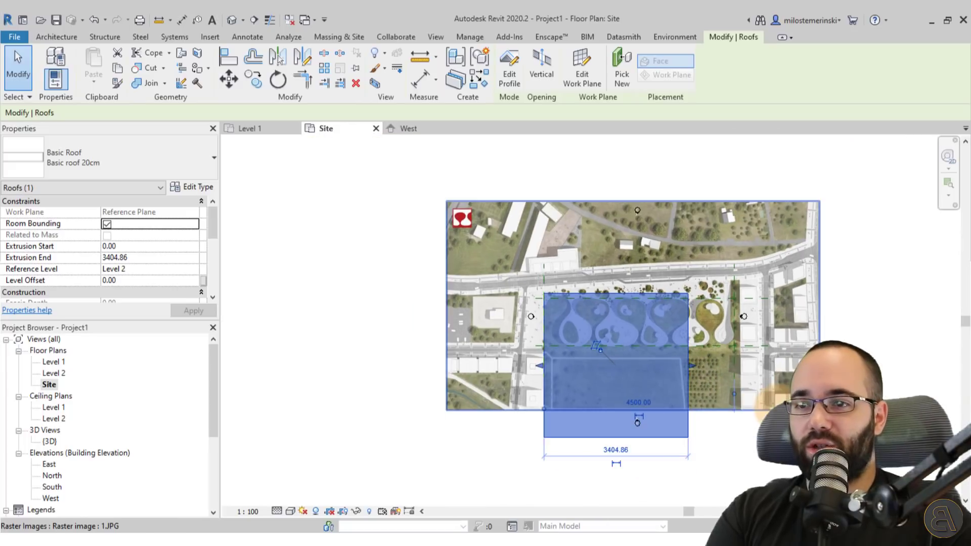
left_click(777, 407)
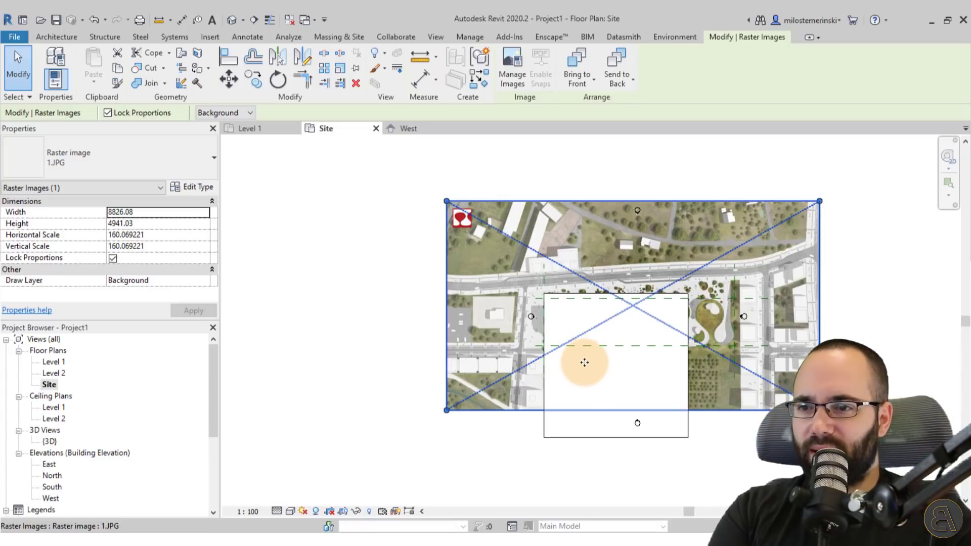
left_click(691, 432)
scroll(690, 424, "up", 3)
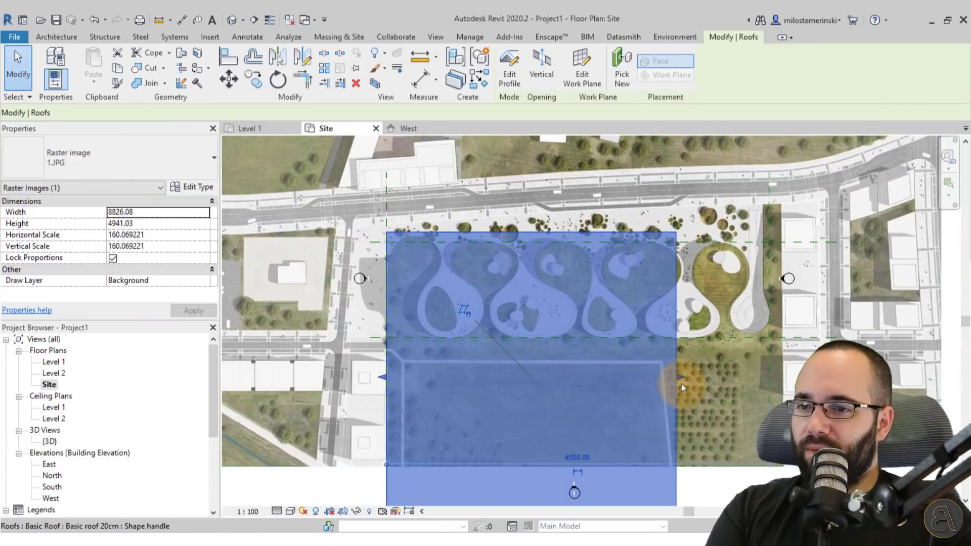
left_click_drag(679, 378, 772, 380)
scroll(754, 426, "down", 2)
left_click(748, 441)
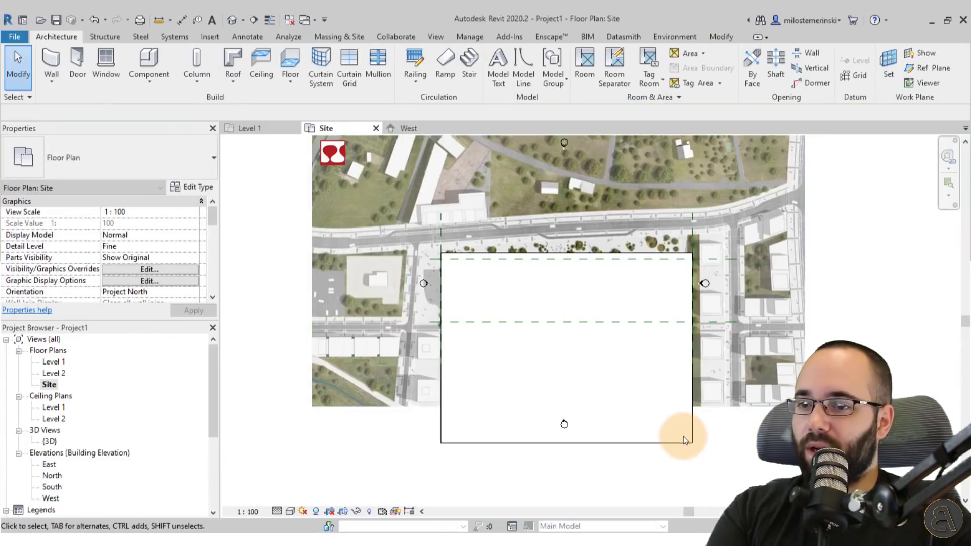
left_click(677, 443)
left_click(744, 447)
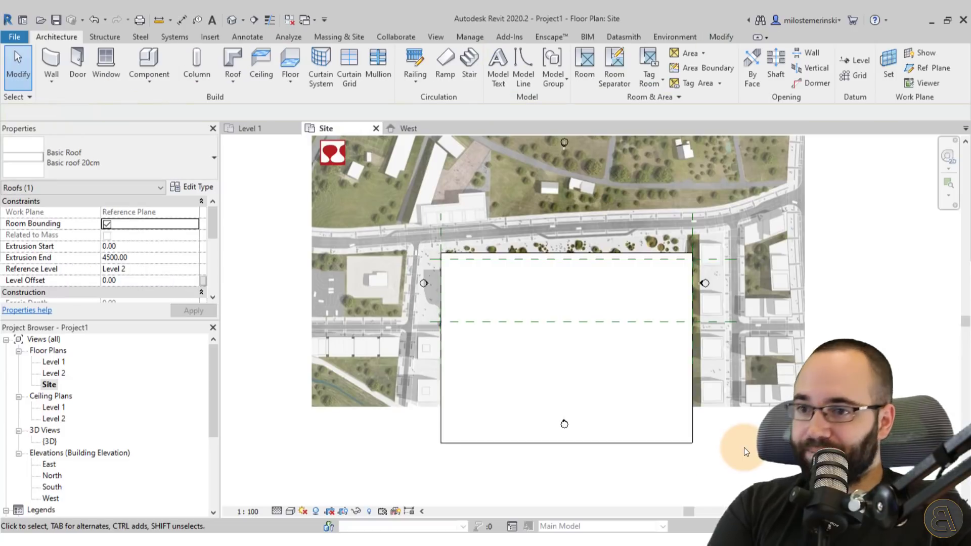
Step: Start a vertical opening sketch on the roof and set the Site view's visual style to Wireframe
left_click(621, 443)
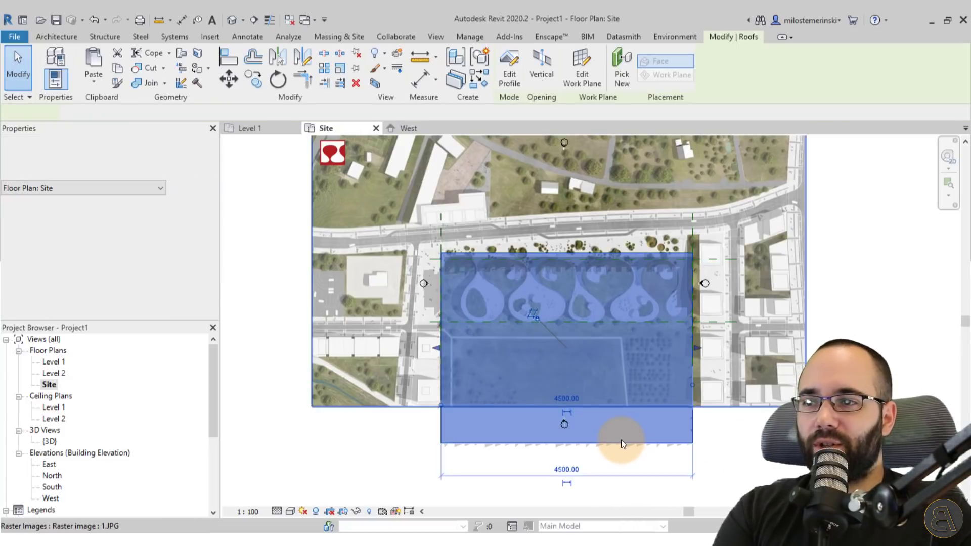
scroll(621, 443, "up", 2)
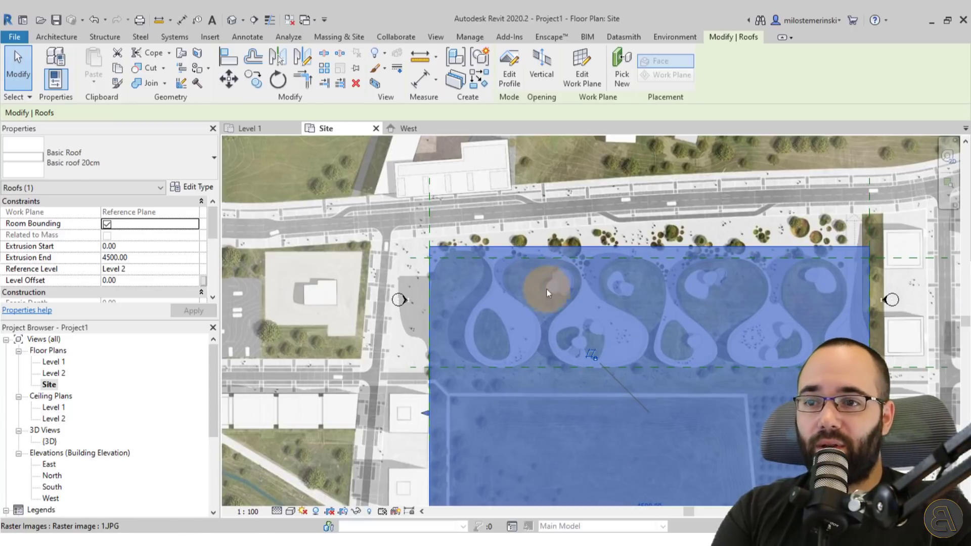
middle_click_drag(555, 278, 537, 263)
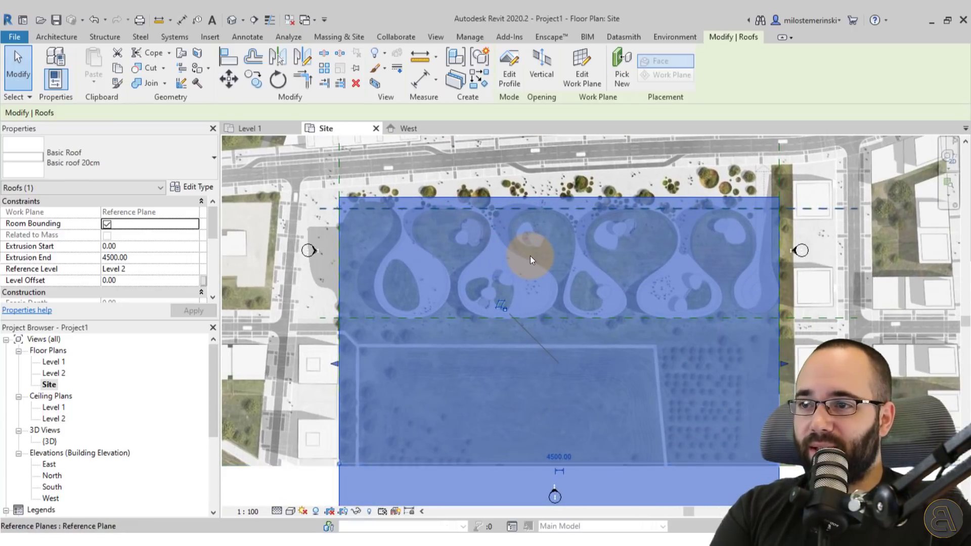
left_click(541, 79)
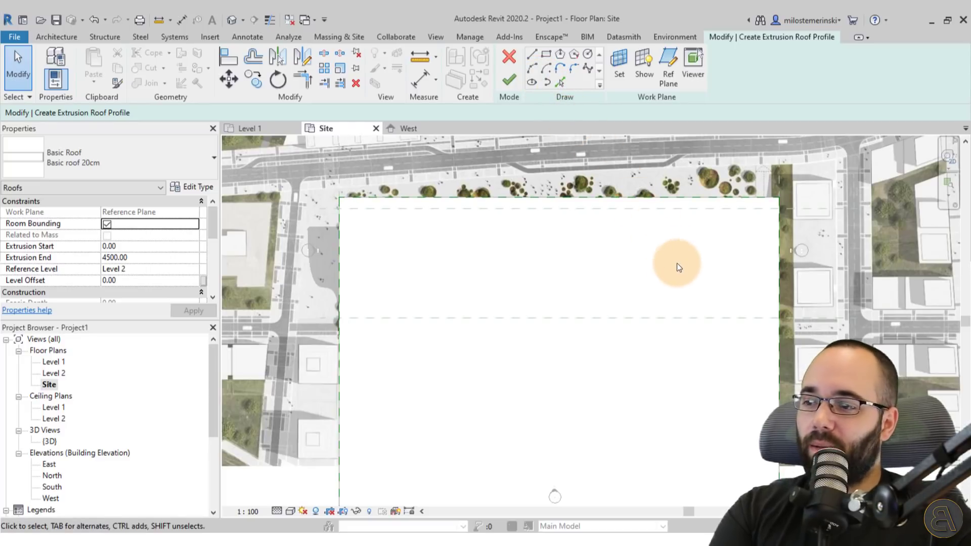
left_click(290, 512)
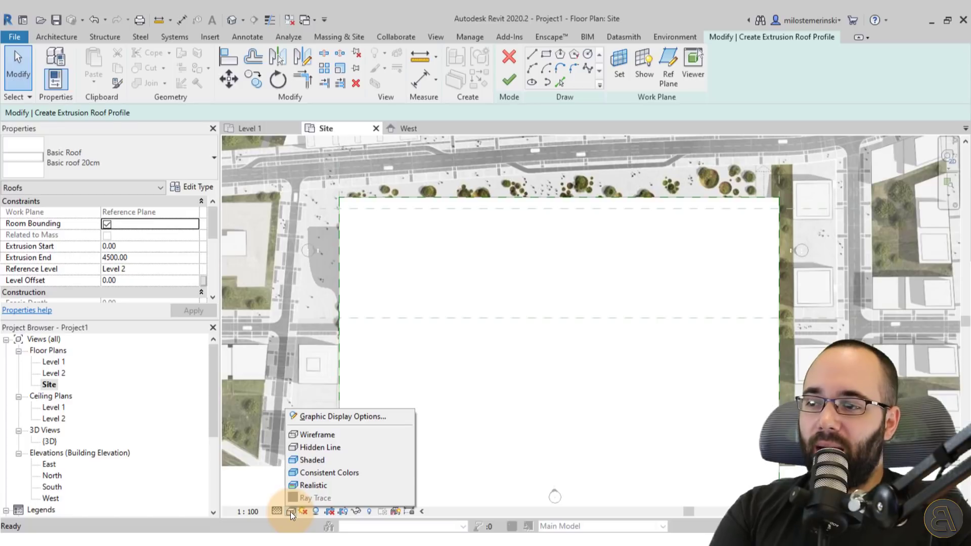
left_click(319, 436)
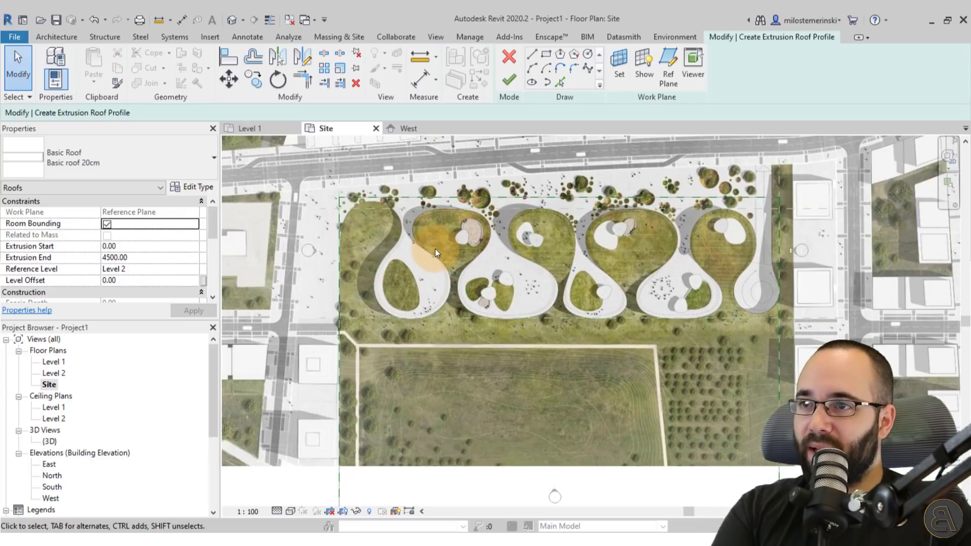
Step: Start the opening's spline west of the roof and trace it up the western edge and over the top of the westernmost green lobe
left_click(589, 71)
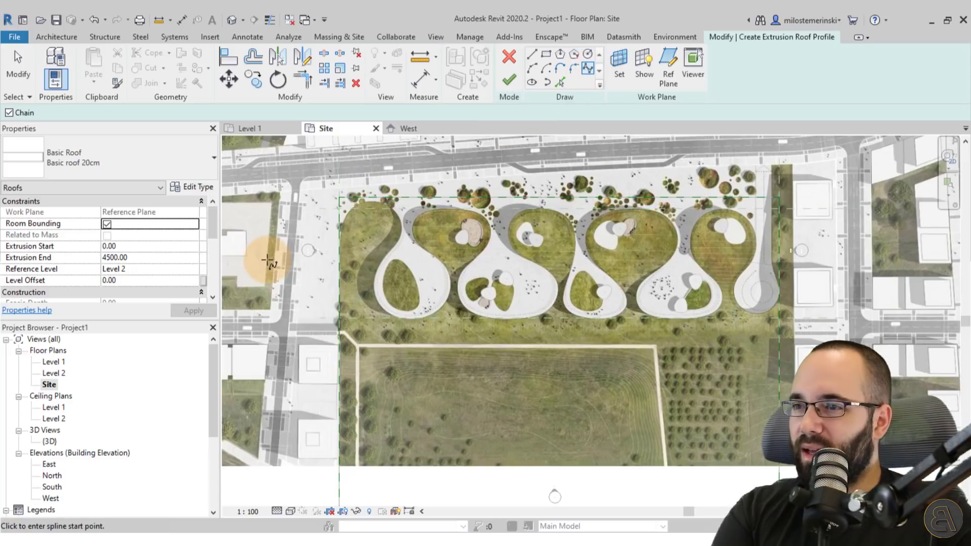
left_click(278, 271)
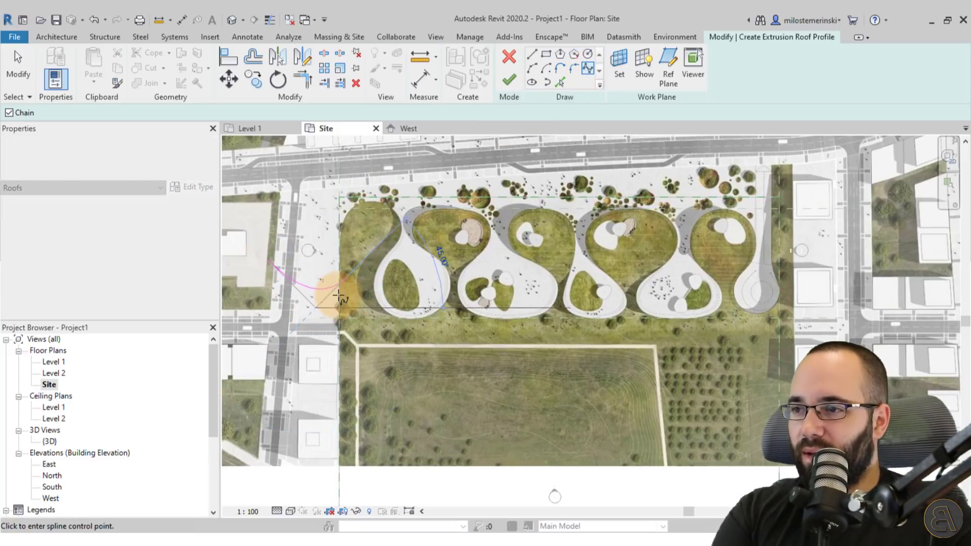
scroll(329, 289, "up", 3)
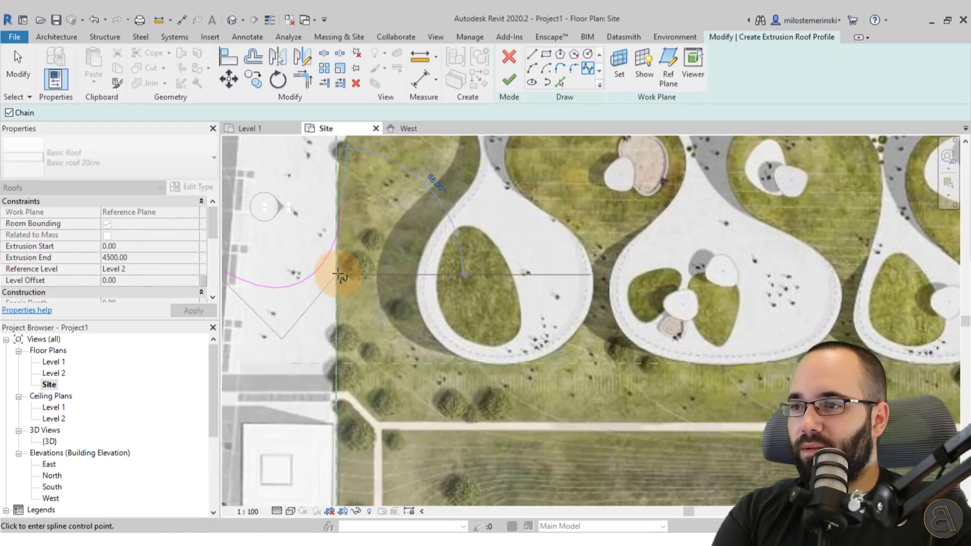
middle_click_drag(329, 271, 336, 354)
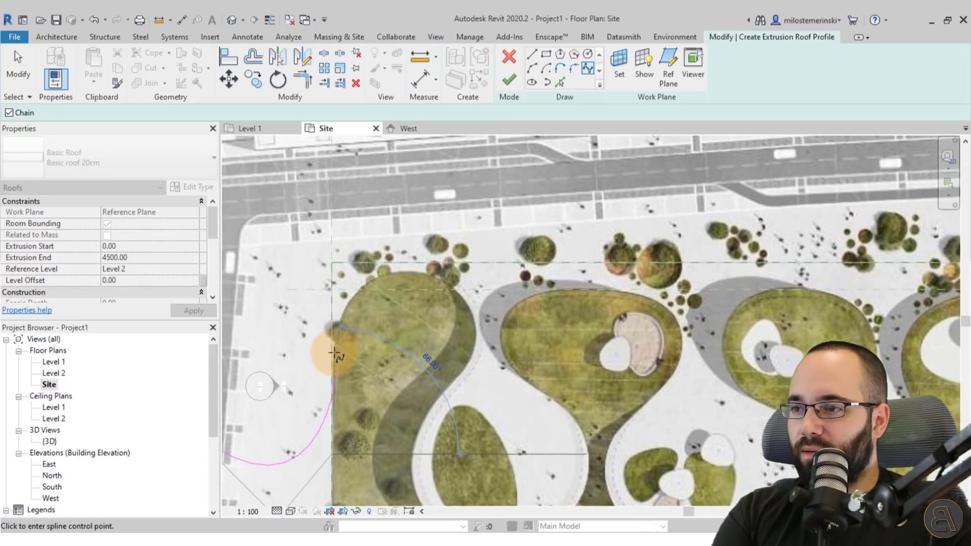
left_click(353, 303)
scroll(371, 290, "up", 3)
left_click(372, 290)
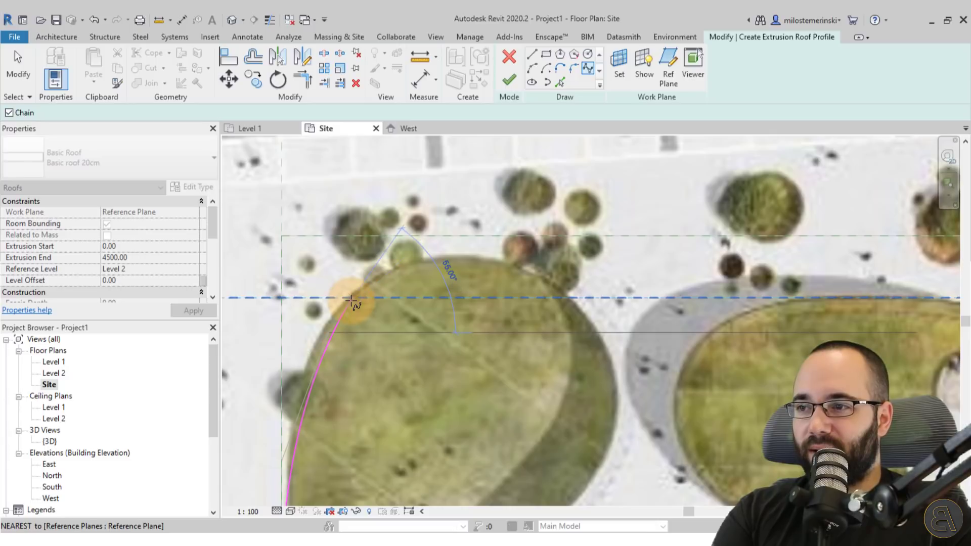
left_click(351, 301)
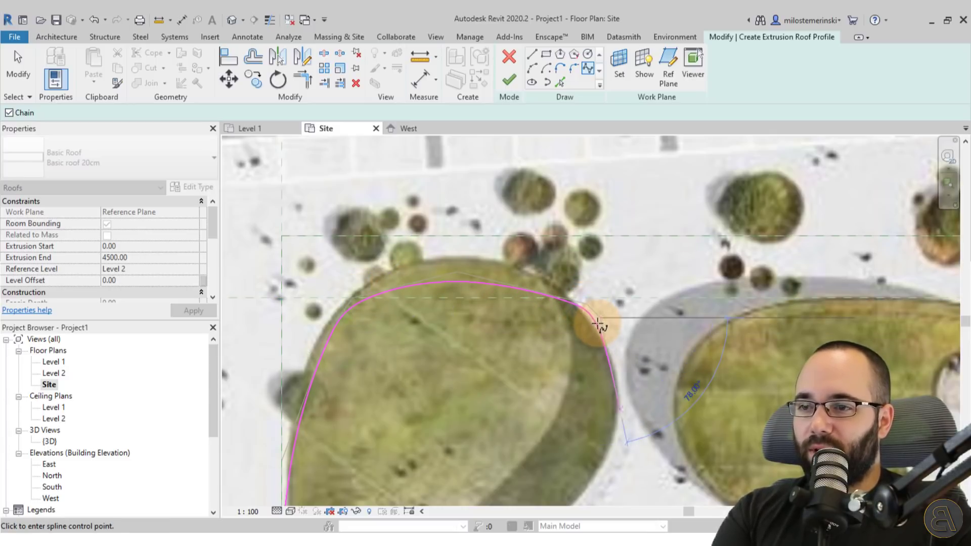
Step: Continue the spline down the east side of the first green lobe and along the west edge of the first white plaza
middle_click_drag(627, 411, 599, 292)
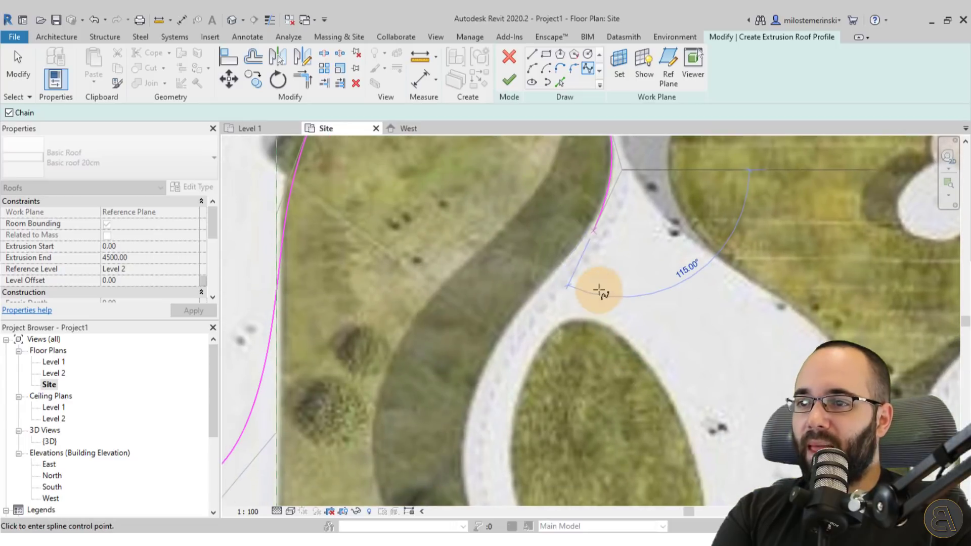
left_click(588, 242)
left_click(493, 339)
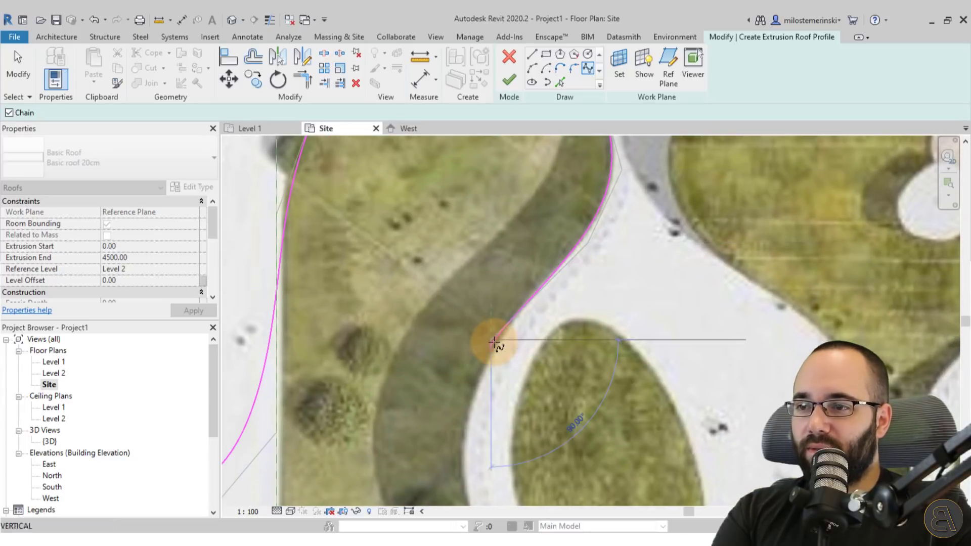
left_click(452, 434)
middle_click_drag(453, 434, 398, 180)
left_click(441, 350)
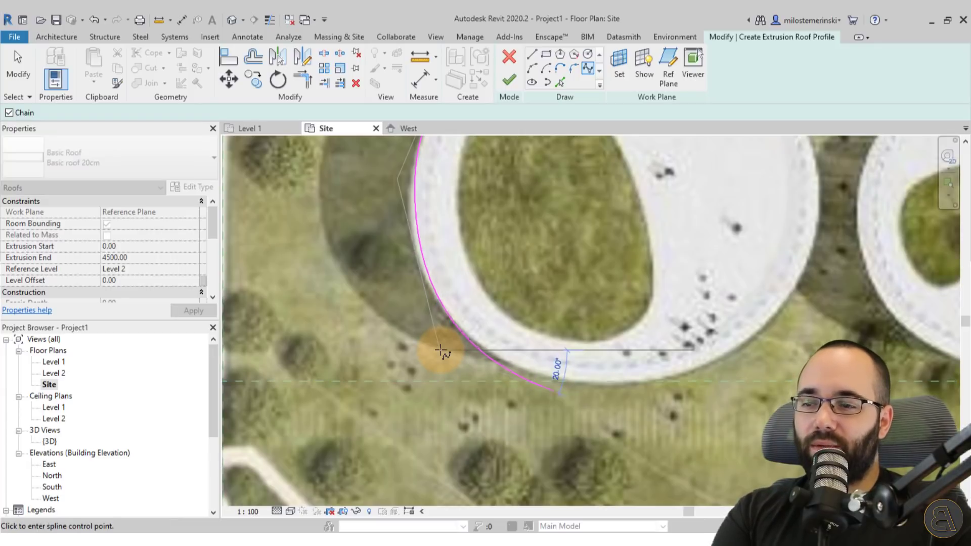
Step: Carry the spline around the south end of the first white plaza and up its east edge
scroll(441, 350, "down", 2)
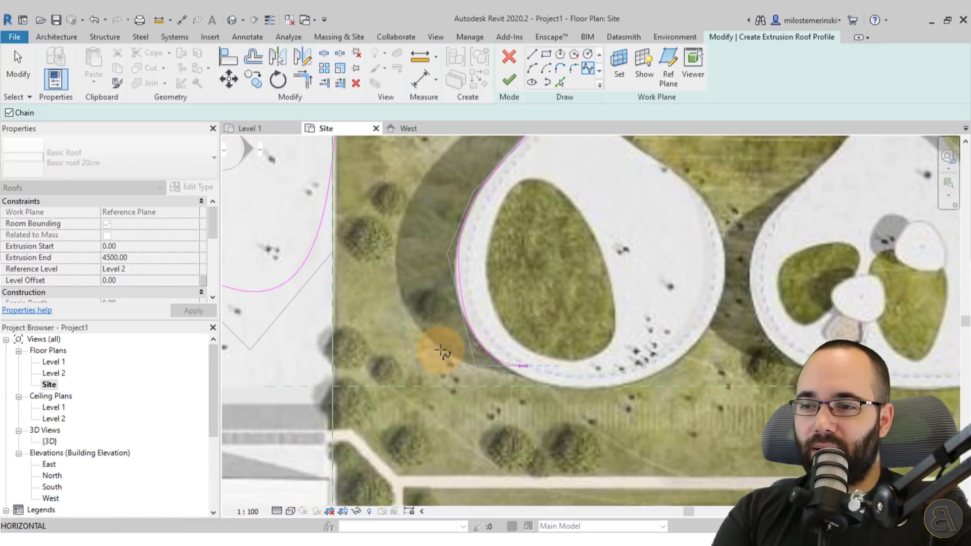
left_click(569, 400)
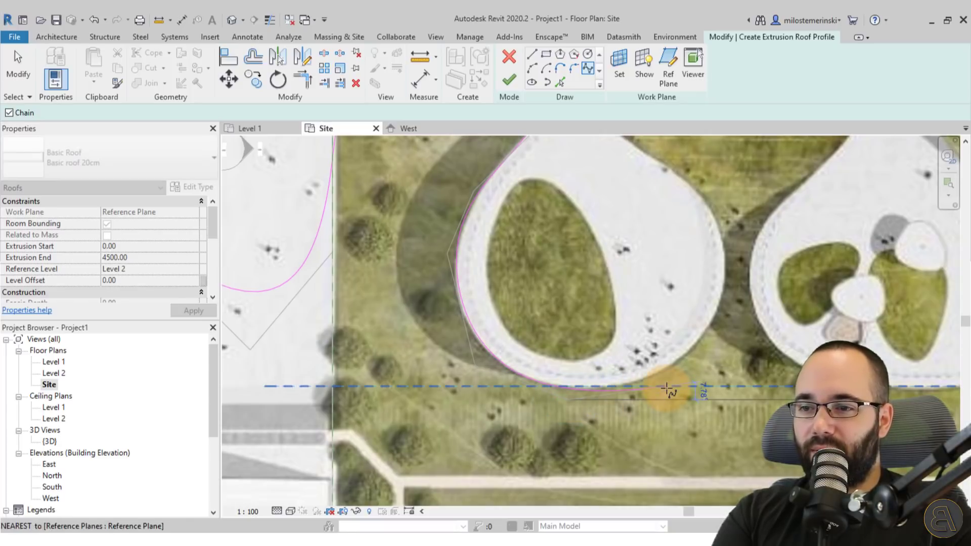
left_click(718, 321)
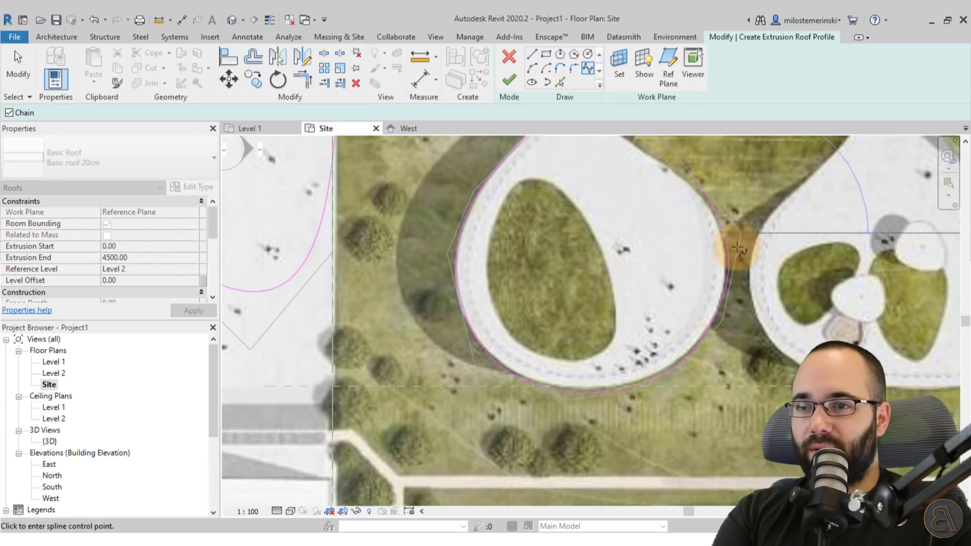
middle_click_drag(729, 303, 773, 450)
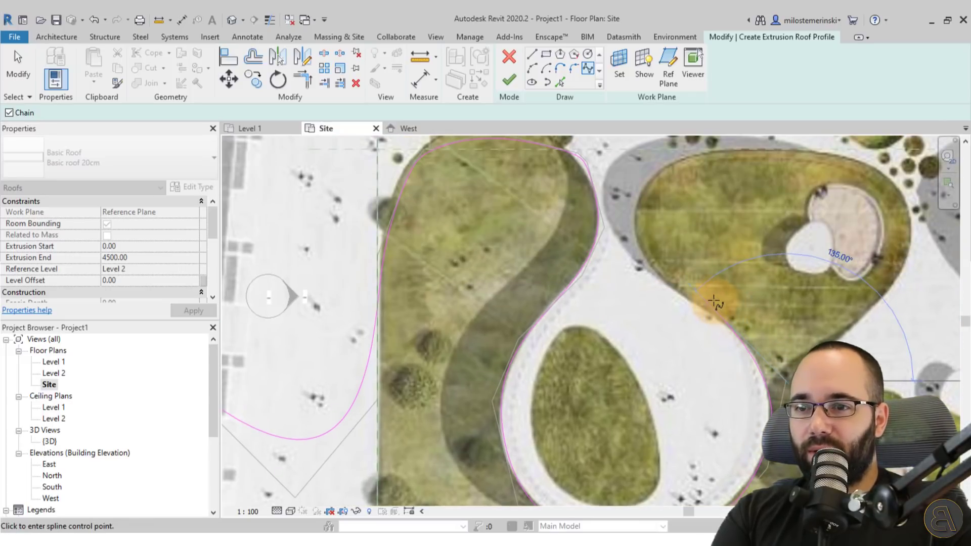
Step: Trace the spline around the second green lobe, up its west side, across its top and down its east side
scroll(652, 292, "up", 3)
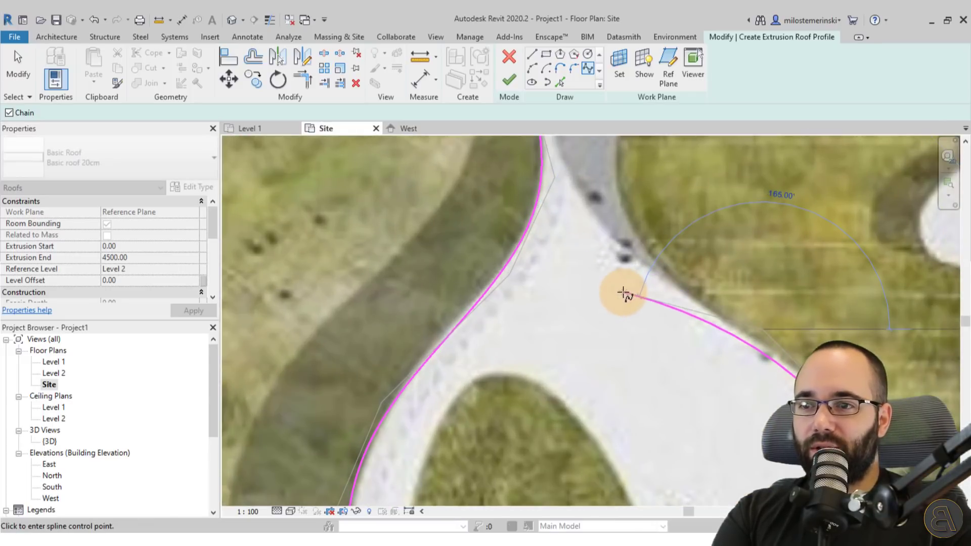
middle_click_drag(624, 288, 611, 273)
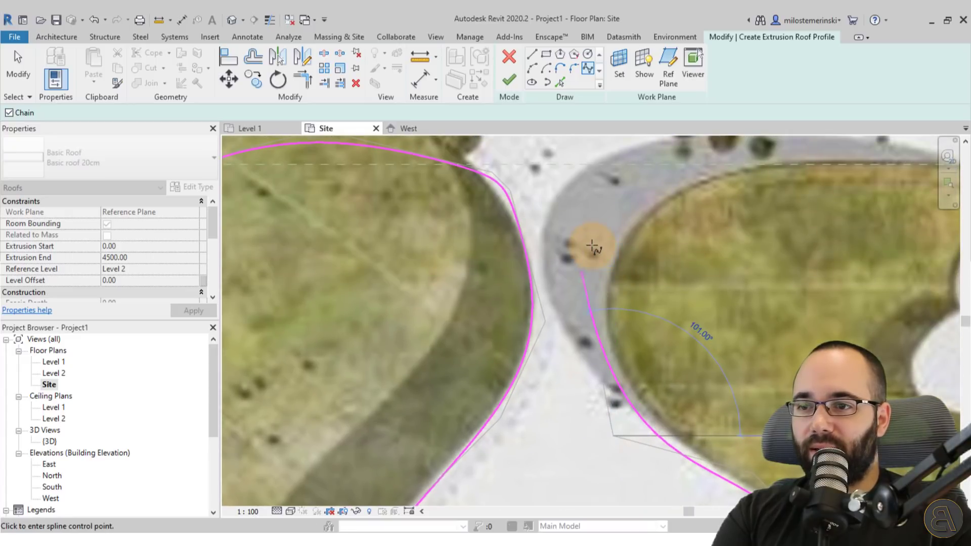
middle_click_drag(661, 170, 651, 195)
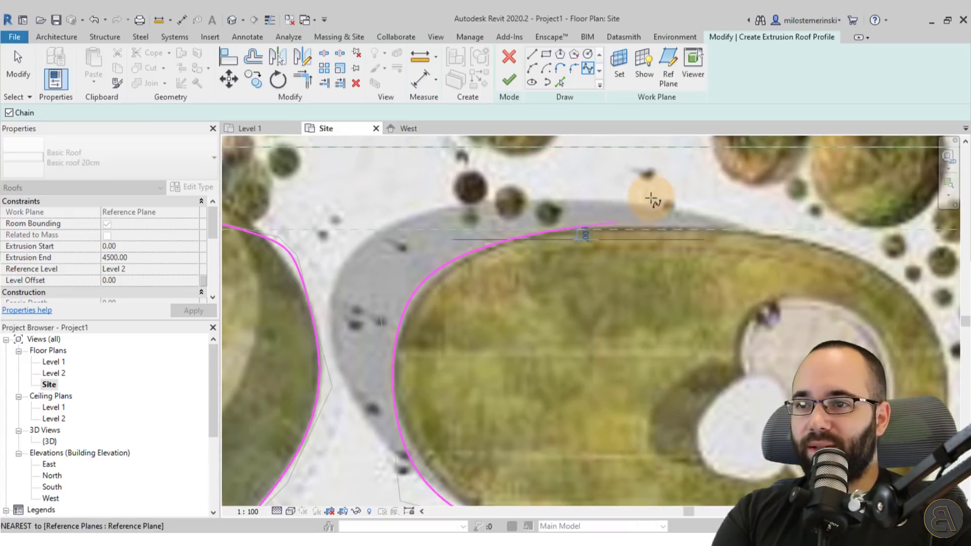
left_click(819, 232)
left_click(919, 296)
scroll(919, 303, "down", 2)
middle_click_drag(916, 324, 718, 233)
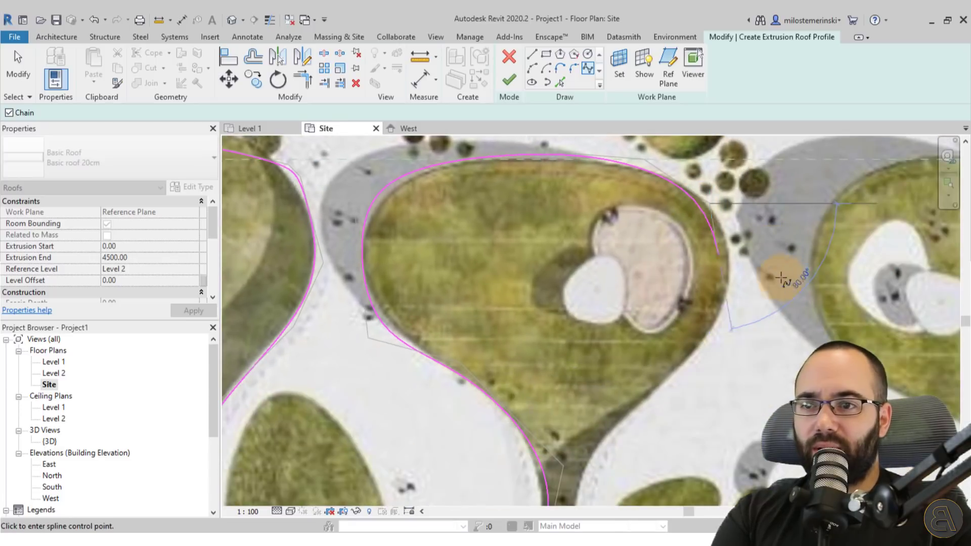
left_click(749, 273)
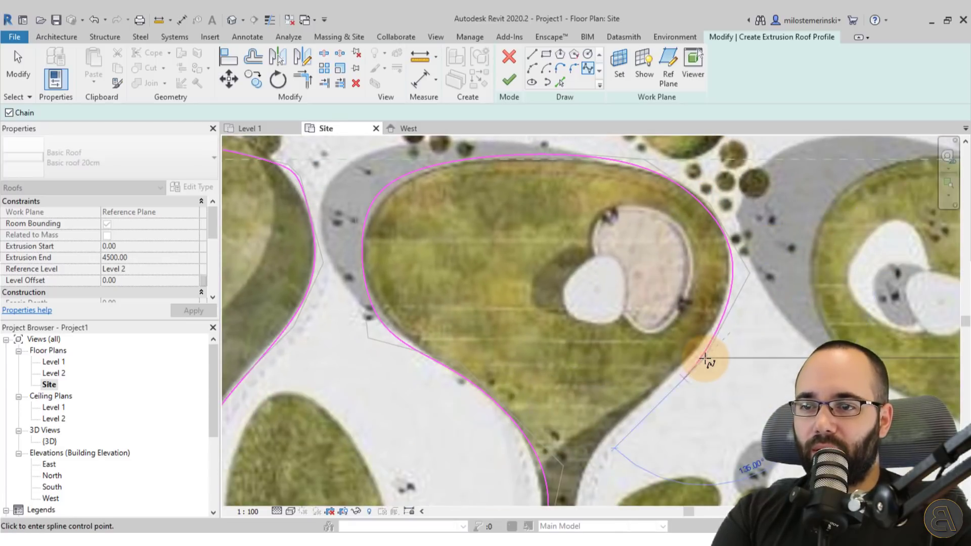
left_click(589, 441)
Step: Continue the spline down the west edge of the second white plaza and along its south end
middle_click_drag(586, 442, 631, 253)
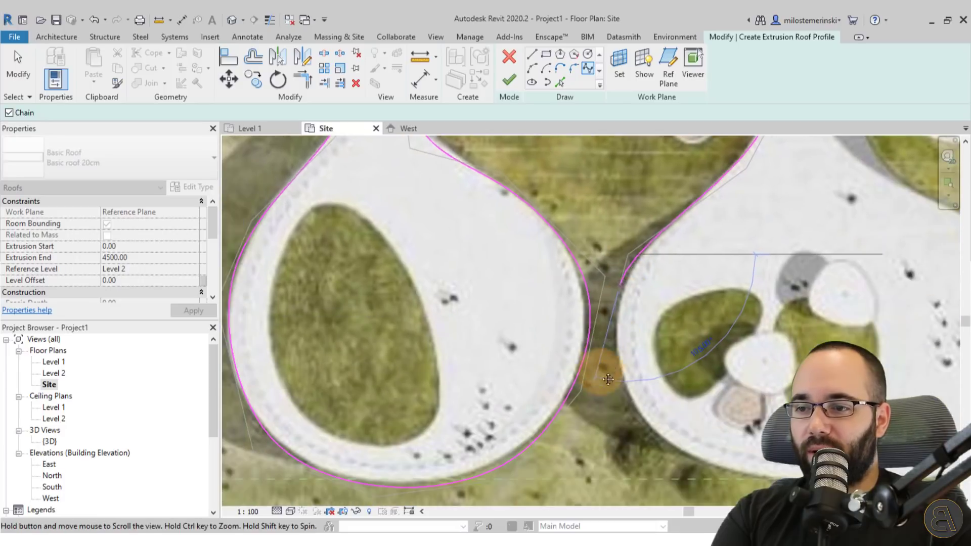
left_click(612, 312)
left_click(620, 394)
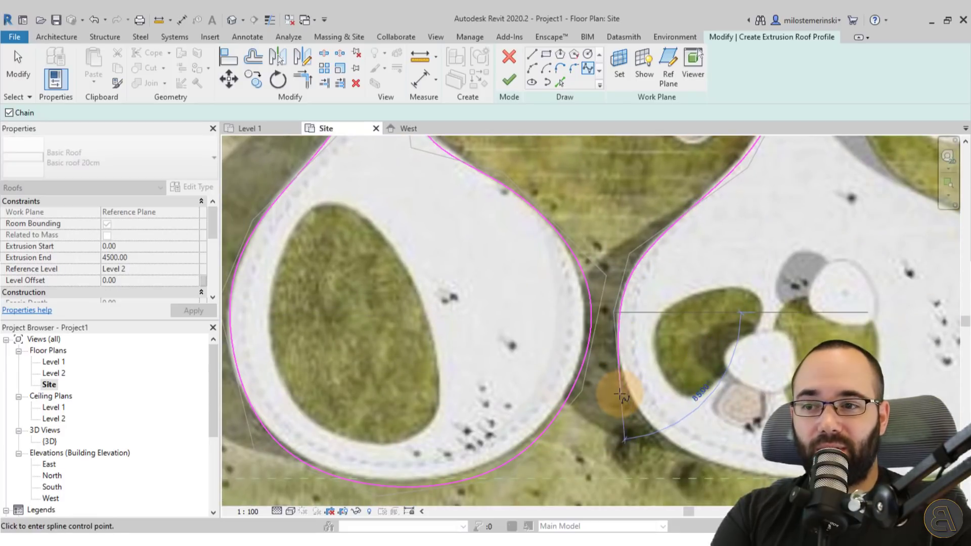
middle_click_drag(616, 402, 492, 330)
left_click(577, 324)
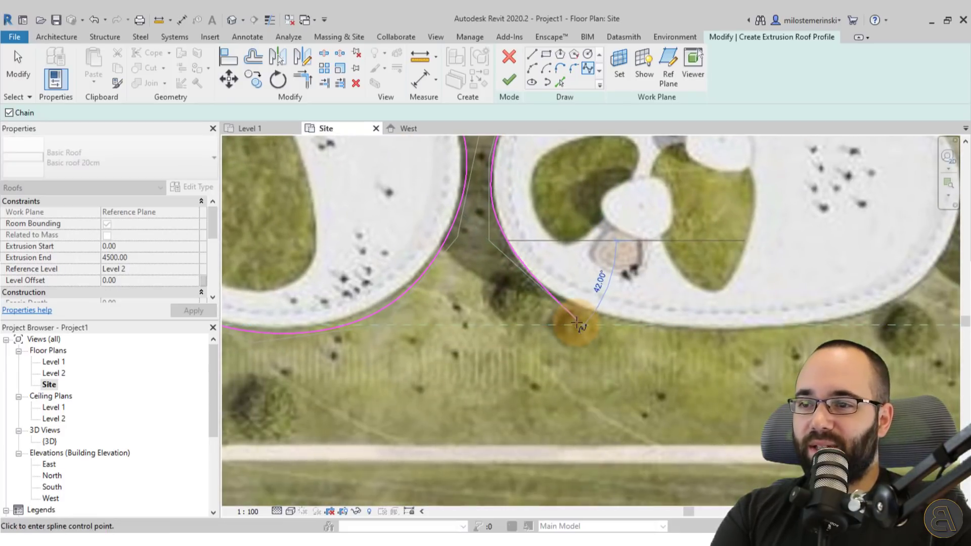
left_click(698, 345)
left_click(886, 317)
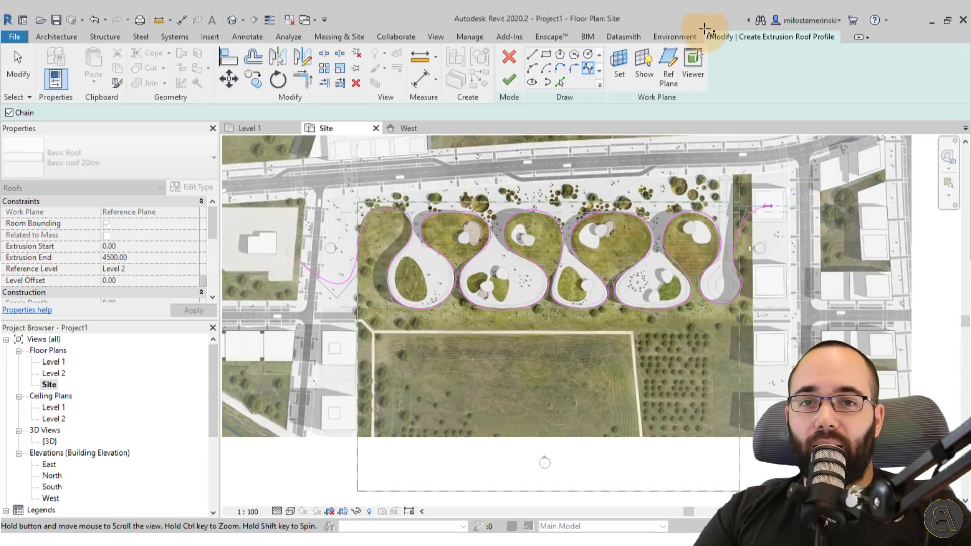
Step: From the traced outline's east end, loop the spline widely north of the street and back near its western start point
middle_click_drag(767, 208, 769, 281)
scroll(771, 284, "down", 1)
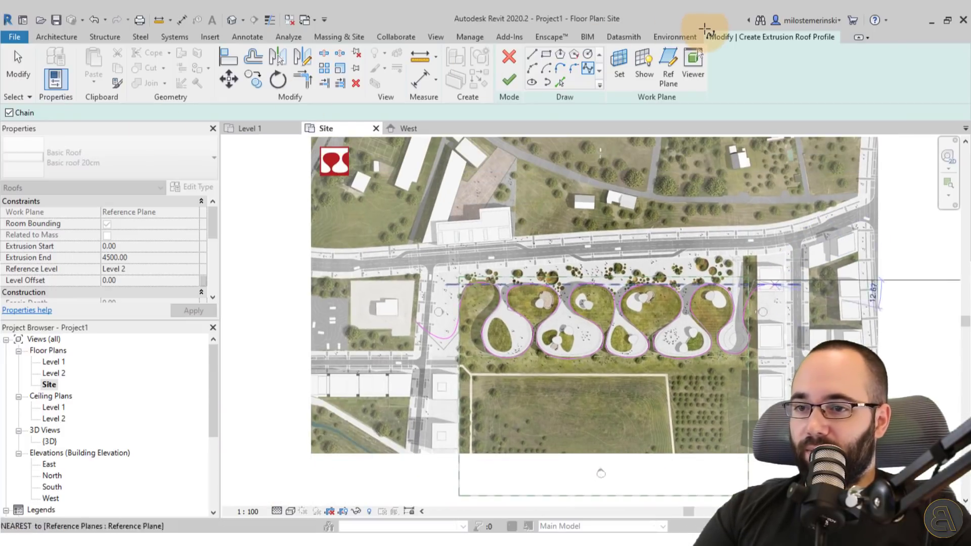
left_click(748, 302)
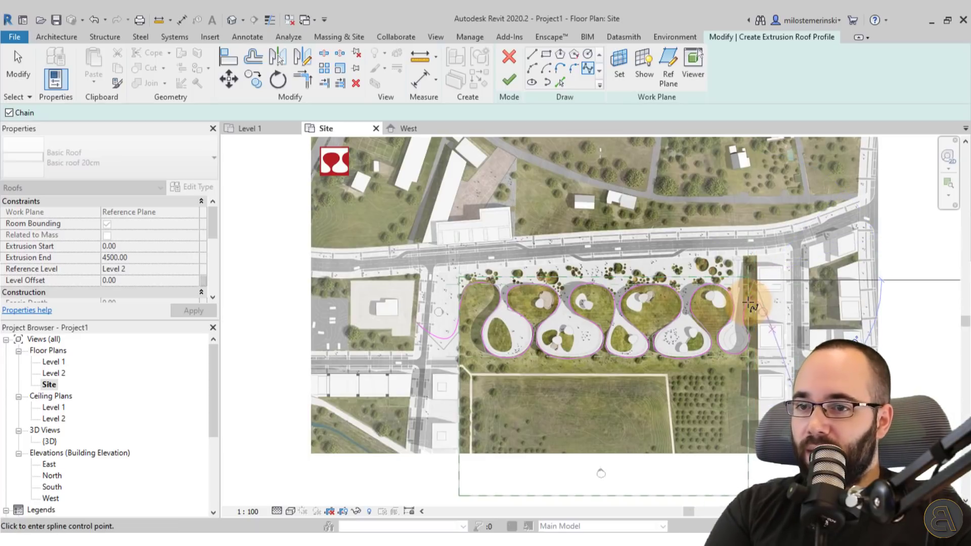
scroll(748, 302, "up", 2)
scroll(758, 297, "down", 2)
scroll(802, 245, "up", 1)
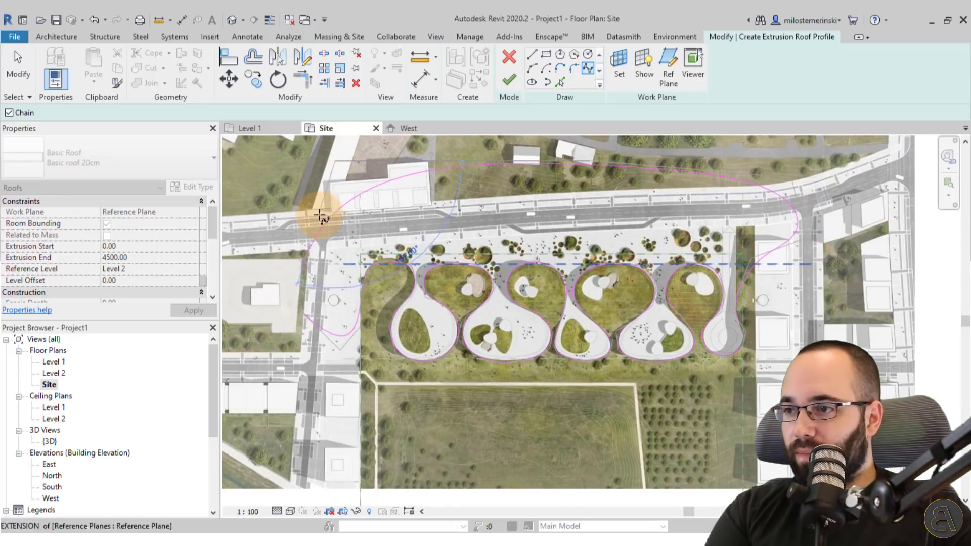
scroll(299, 291, "up", 3)
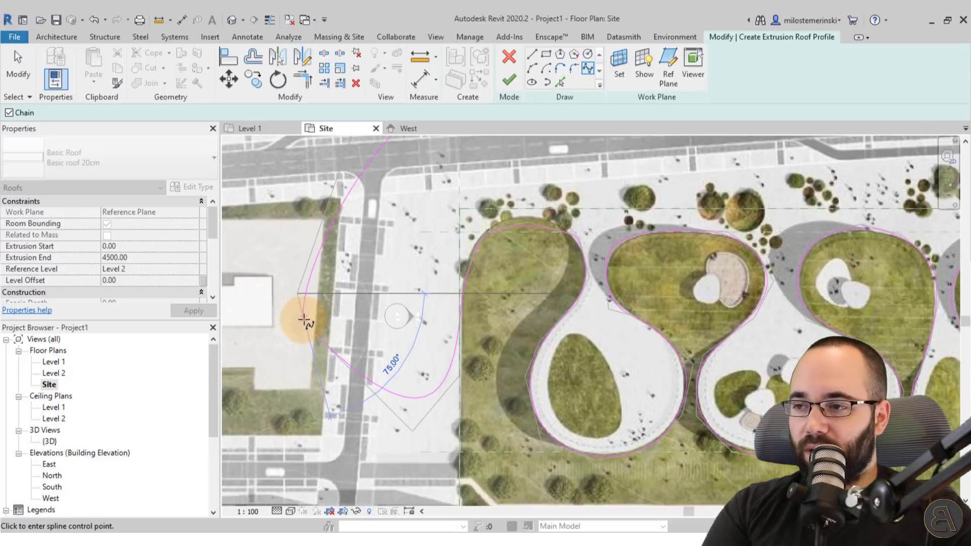
scroll(306, 318, "up", 3)
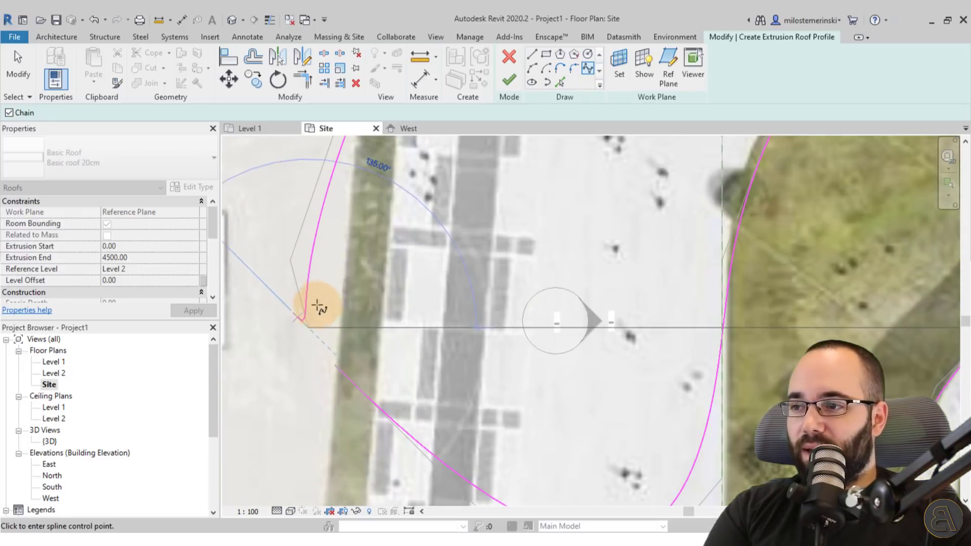
Step: Close the opening's outline with a short straight line between the two open ends of the spline
left_click(532, 54)
left_click(308, 328)
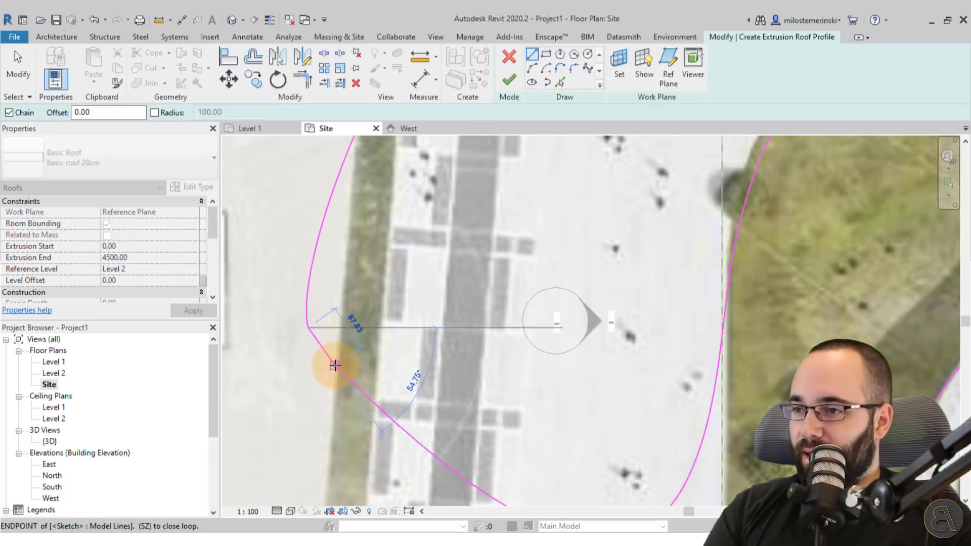
key("Escape")
scroll(335, 366, "down", 4)
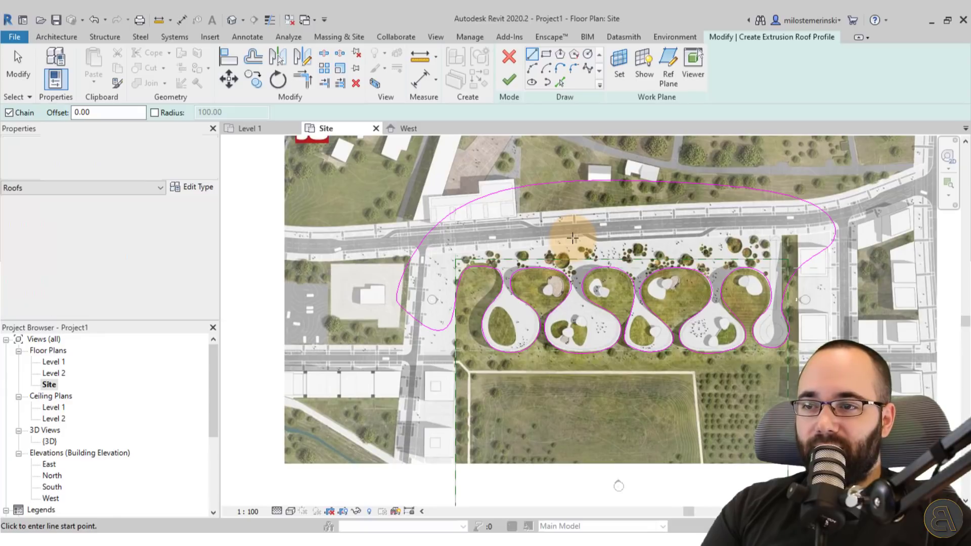
key("Escape")
Step: Select the opening's spline and spread apart the two control points at the first green lobe's northeast corner to smooth the curve
left_click(535, 266)
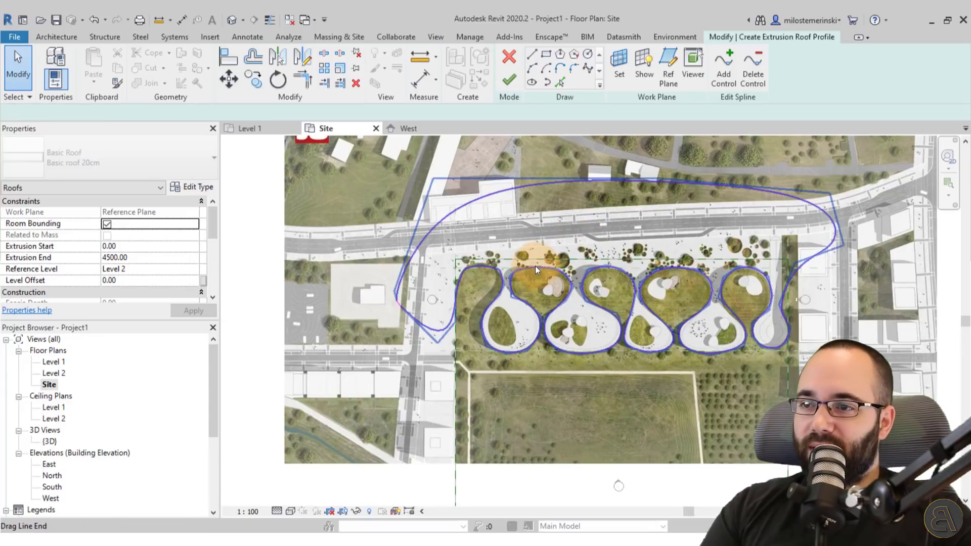
scroll(535, 266, "up", 5)
scroll(535, 266, "up", 2)
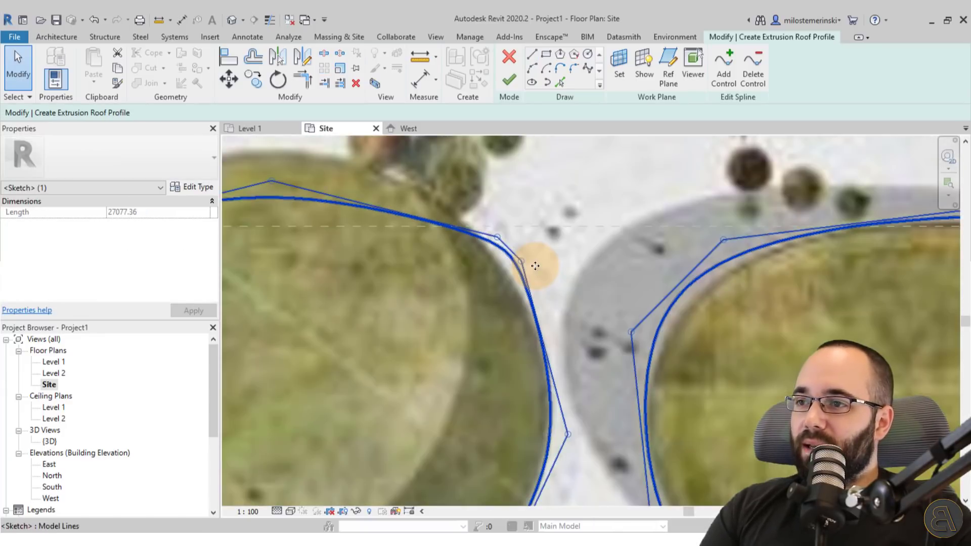
scroll(535, 266, "down", 1)
middle_click_drag(535, 266, 694, 256)
left_click_drag(721, 256, 700, 239)
left_click_drag(740, 273, 757, 314)
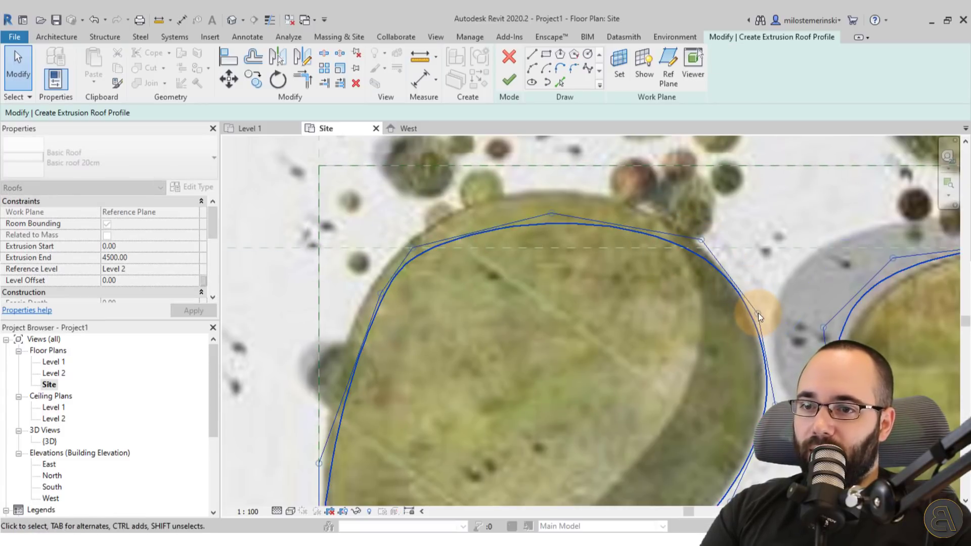
Step: Nudge the control point on the first green lobe's east shoulder slightly west so the curve follows the roof edge
middle_click_drag(763, 316, 744, 290)
mouse_move(742, 290)
left_mouse_down()
mouse_move(701, 217)
mouse_move(738, 299)
mouse_move(733, 290)
left_mouse_up()
left_click(733, 290)
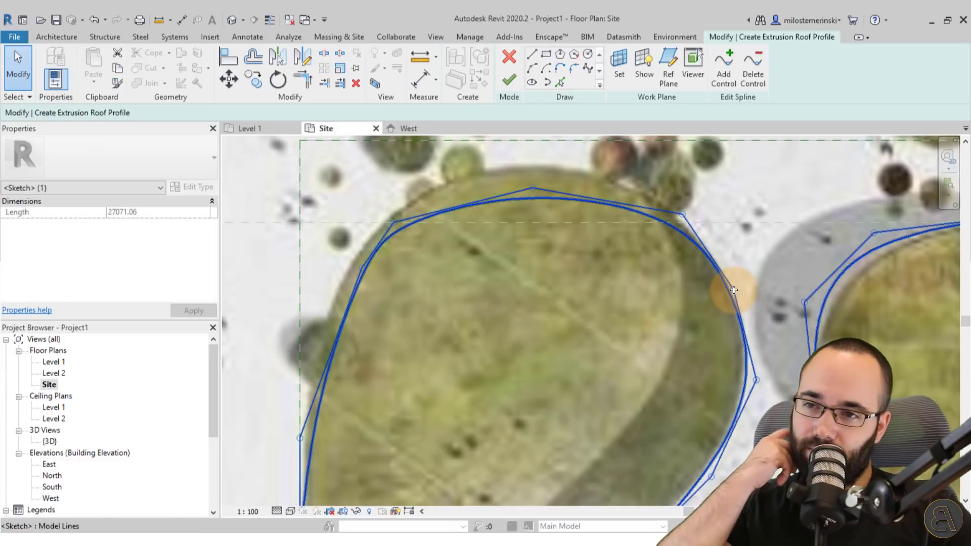
scroll(733, 290, "down", 4)
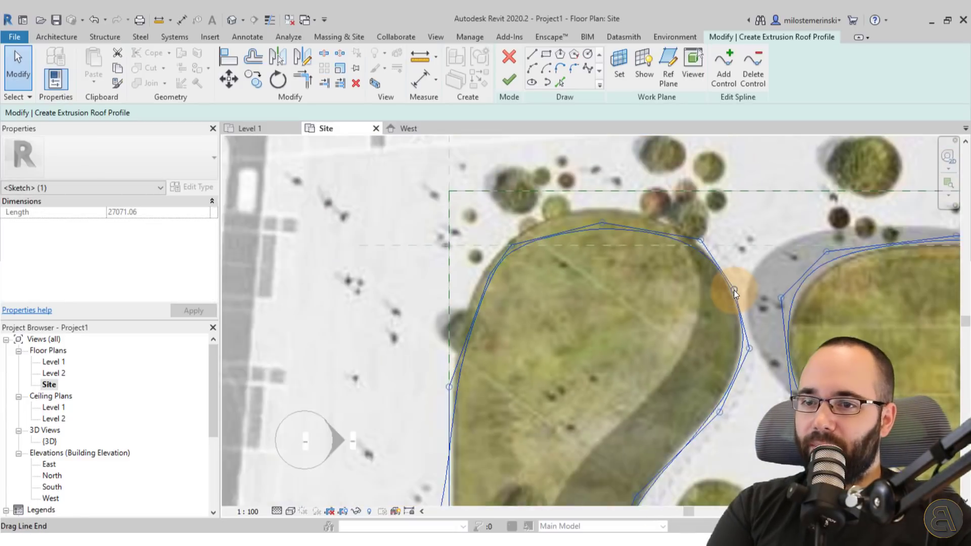
mouse_move(733, 291)
middle_mouse_down()
mouse_move(741, 298)
mouse_move(734, 290)
middle_mouse_up()
scroll(734, 290, "up", 4)
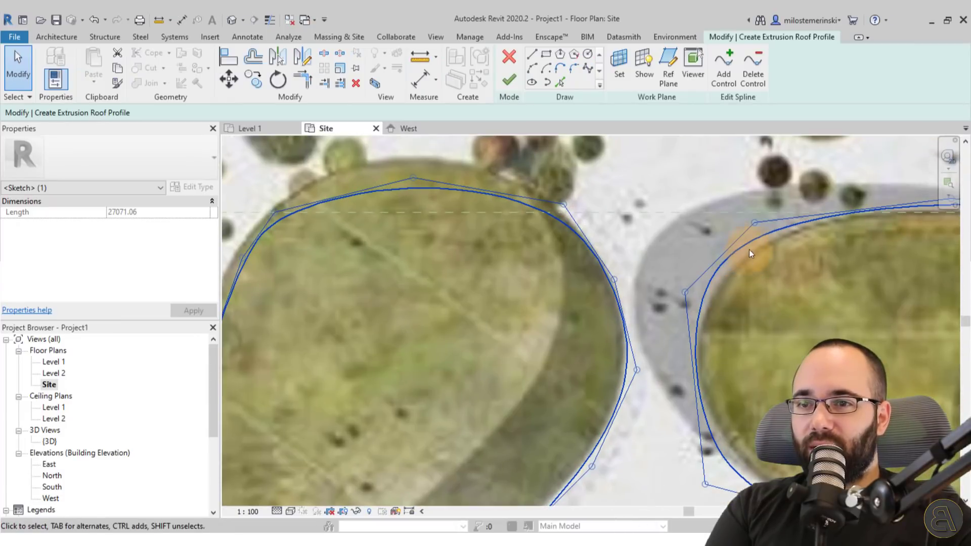
Step: Reposition the spline control points around the second green lobe's northwest shoulder and west side to follow the roof edge
left_click_drag(758, 225, 764, 232)
mouse_move(685, 292)
left_mouse_down()
mouse_move(693, 287)
mouse_move(684, 305)
left_mouse_up()
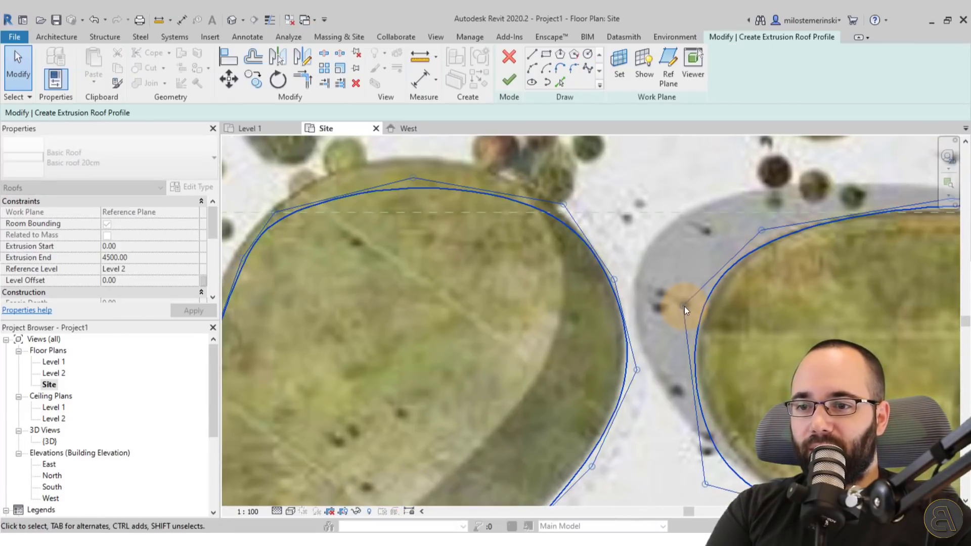
middle_click_drag(735, 445, 654, 348)
left_click_drag(623, 389, 641, 385)
left_click_drag(597, 210, 593, 223)
Step: Move the control point at the first white courtyard's northeast side so the curve follows the courtyard's edge
middle_click_drag(729, 346, 593, 223)
scroll(689, 244, "down", 3)
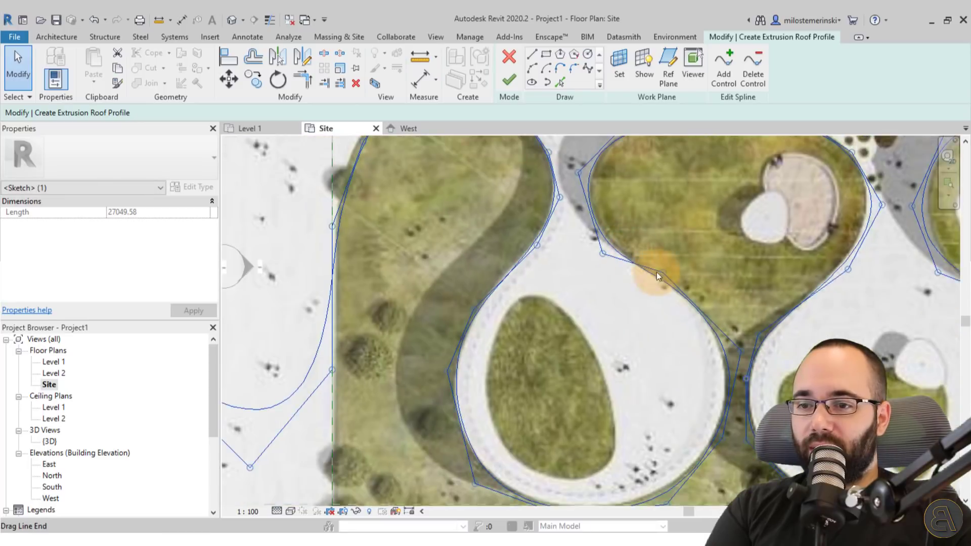
scroll(738, 349, "up", 2)
key("Escape")
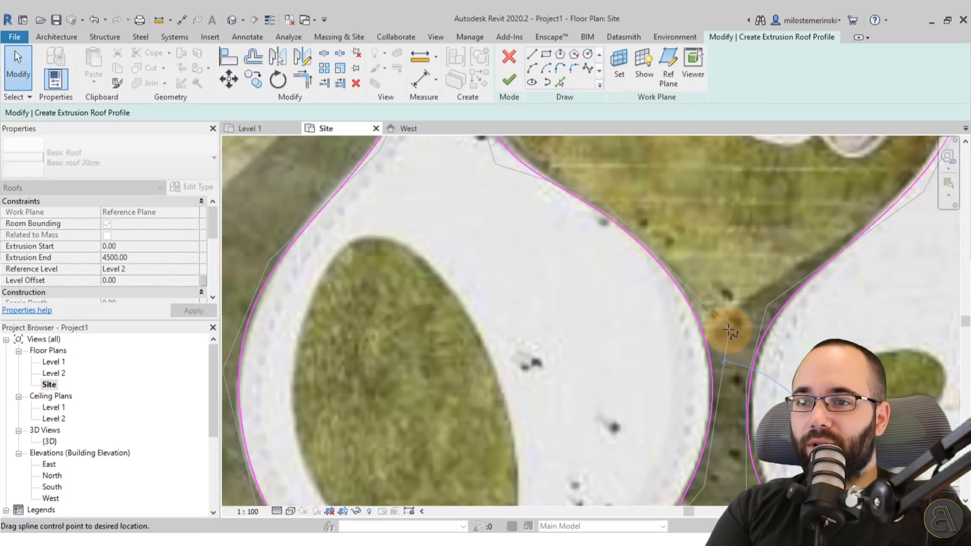
scroll(730, 331, "down", 2)
scroll(728, 330, "down", 3)
scroll(728, 330, "up", 4)
left_click(715, 350)
Step: Move the control points along the first white courtyard's south edge slightly north to tighten the curve against it
scroll(715, 351, "up", 2)
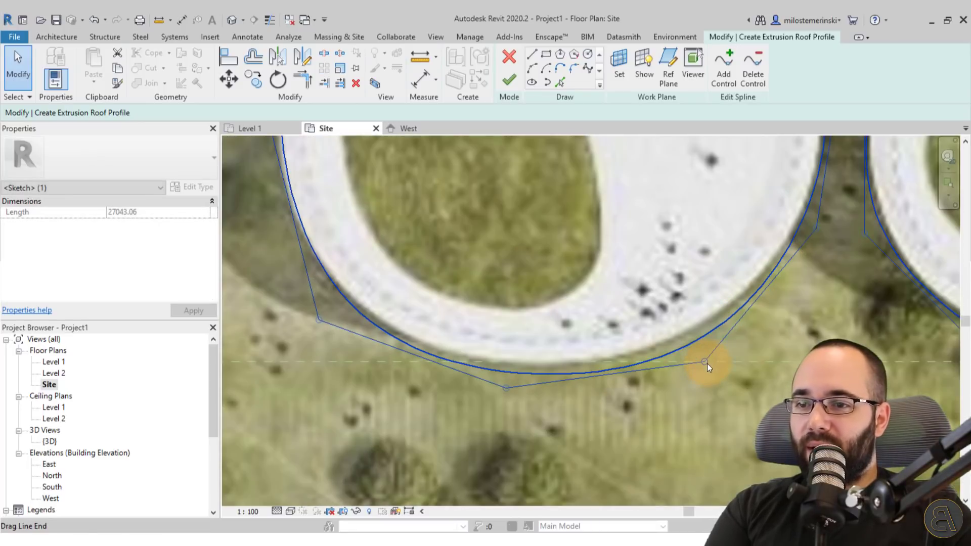
left_click_drag(707, 363, 700, 347)
left_click(639, 369)
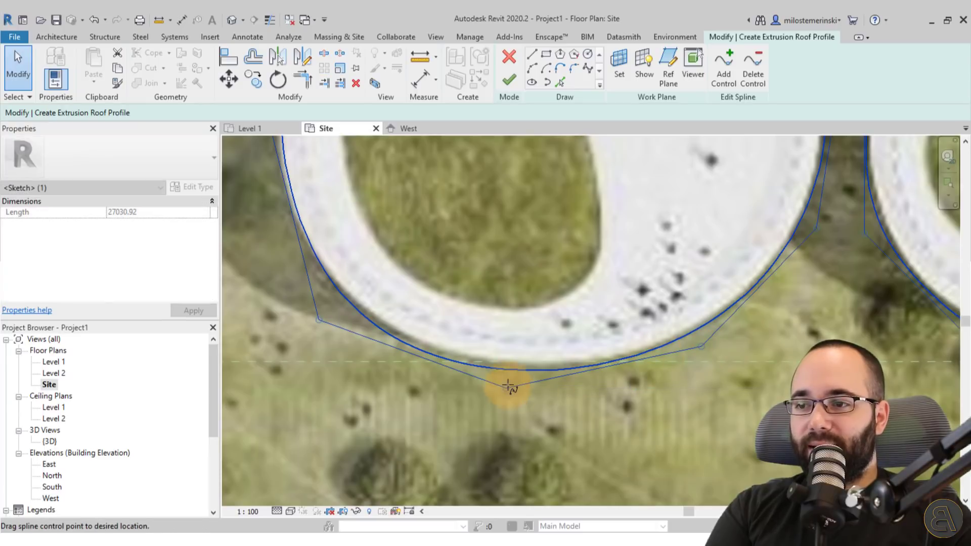
left_click_drag(509, 386, 508, 384)
scroll(478, 353, "down", 2)
scroll(356, 227, "up", 2)
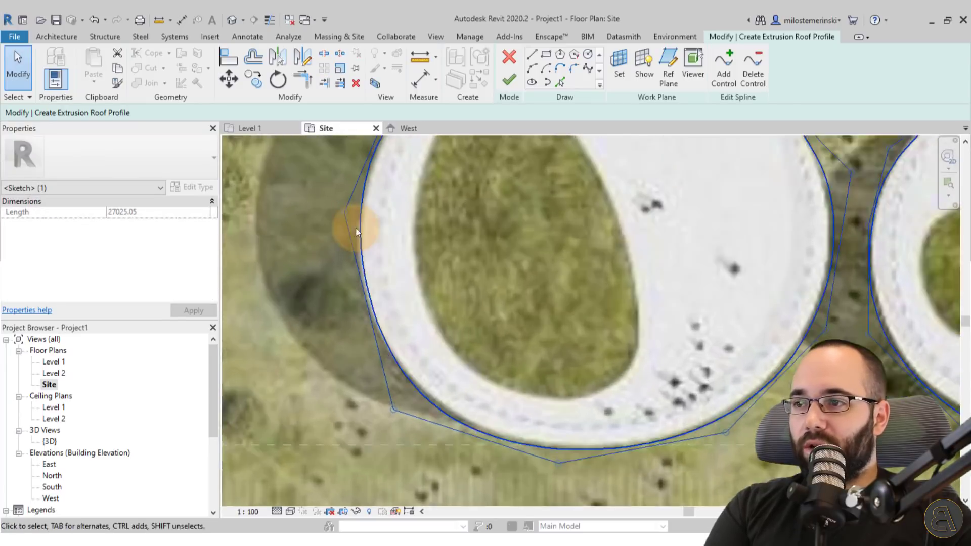
Step: Adjust the control points on the first white courtyard's west and southwest sides to match the curved edge
left_click_drag(346, 211, 333, 251)
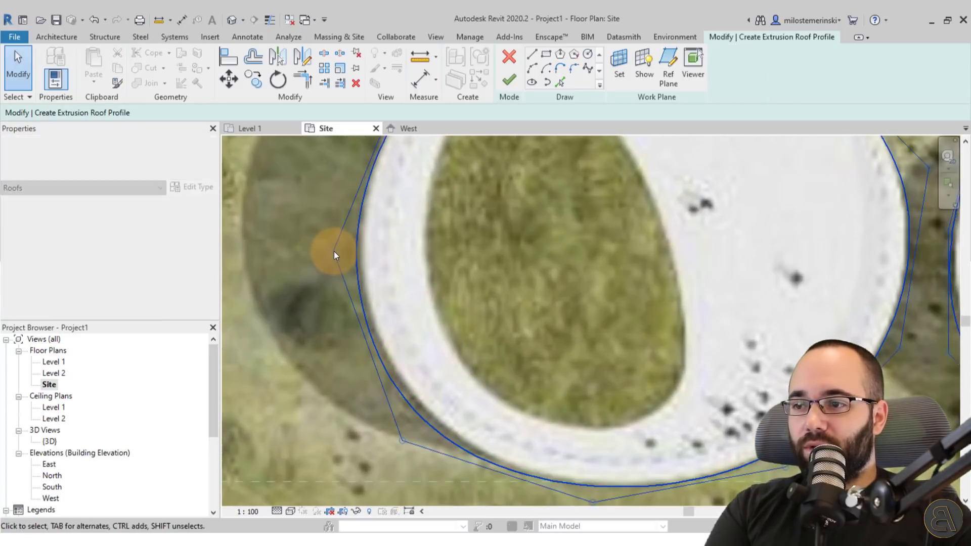
left_click(399, 435)
left_click_drag(399, 435, 404, 433)
scroll(404, 433, "down", 3)
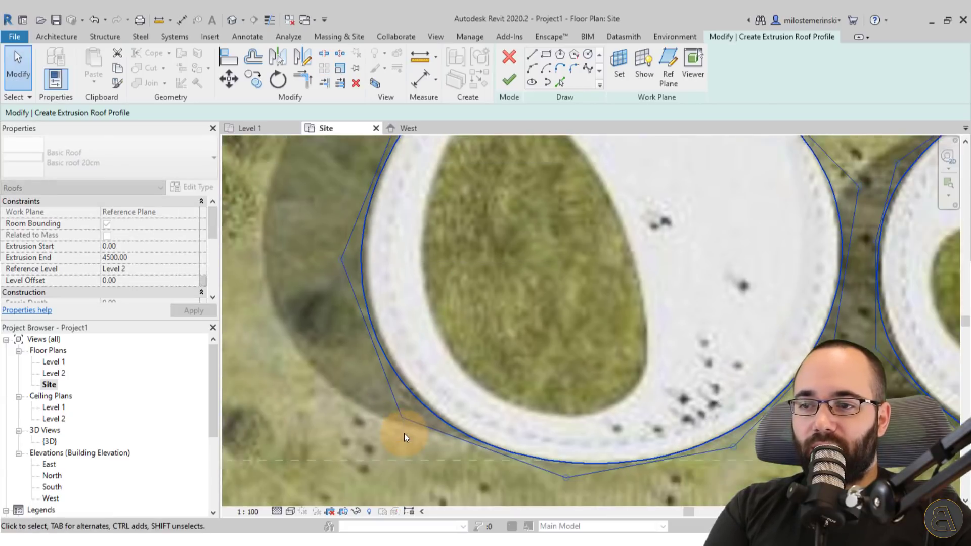
Step: Nudge the control points along the second white courtyard's south and southwest edges to fit the curve to the image
middle_click_drag(474, 503, 326, 431)
scroll(581, 390, "up", 3)
left_click_drag(580, 382, 580, 370)
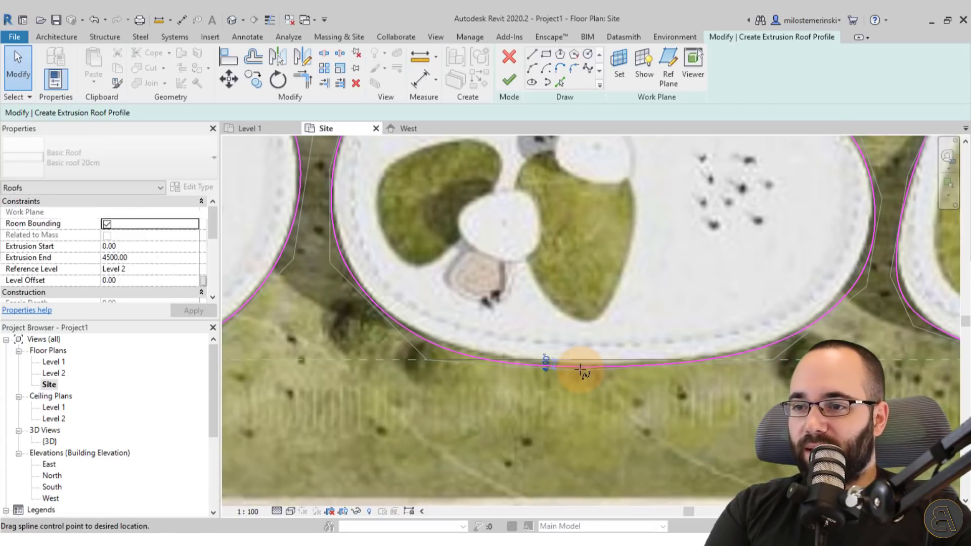
left_click(513, 365)
mouse_move(426, 360)
left_mouse_down()
mouse_move(411, 353)
mouse_move(424, 353)
left_mouse_up()
left_click_drag(331, 263, 328, 261)
Step: Try pulling the facing control points between the third and fourth white courtyards across each other
middle_click_drag(612, 164, 329, 261)
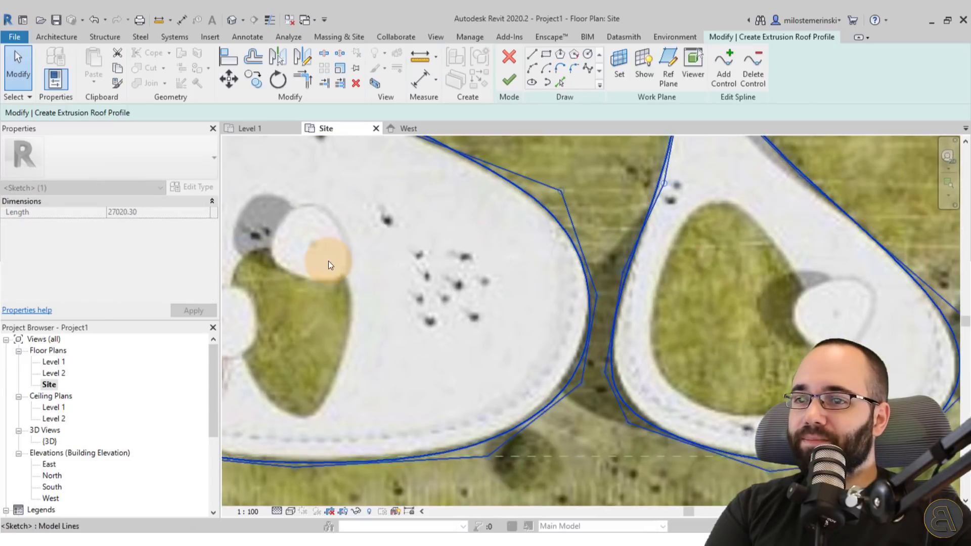
scroll(328, 261, "down", 4)
scroll(463, 281, "up", 4)
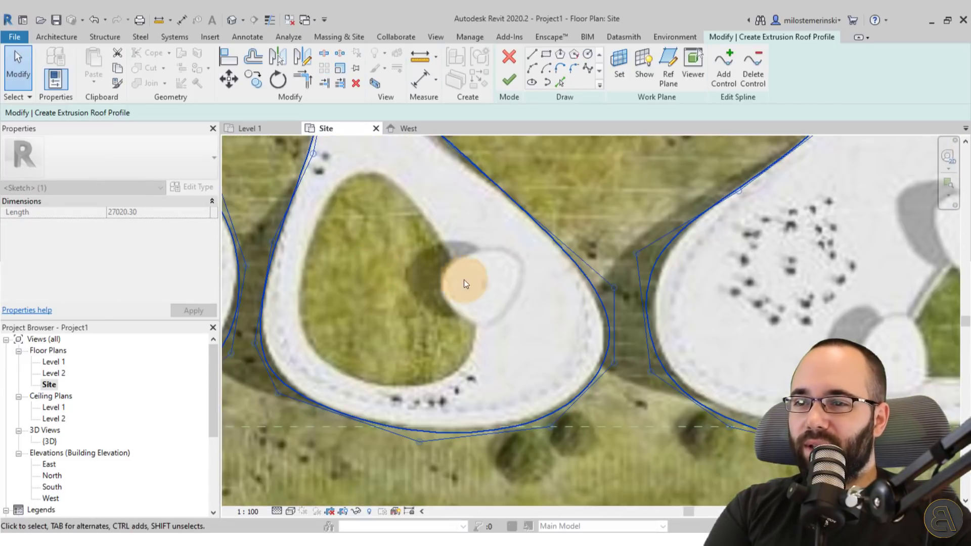
scroll(599, 300, "down", 4)
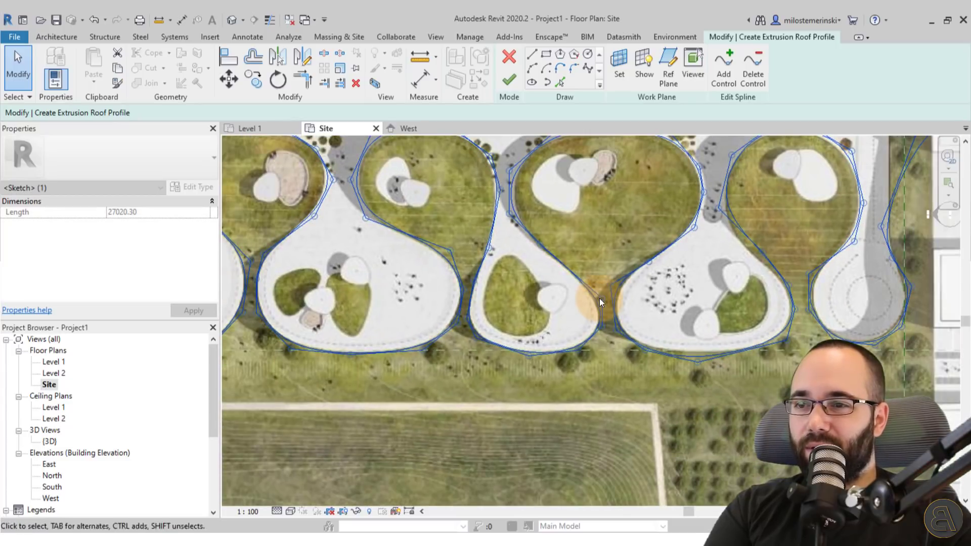
scroll(600, 298, "up", 4)
scroll(599, 298, "up", 3)
left_click_drag(597, 283, 636, 268)
left_click_drag(630, 230, 608, 262)
key("Escape")
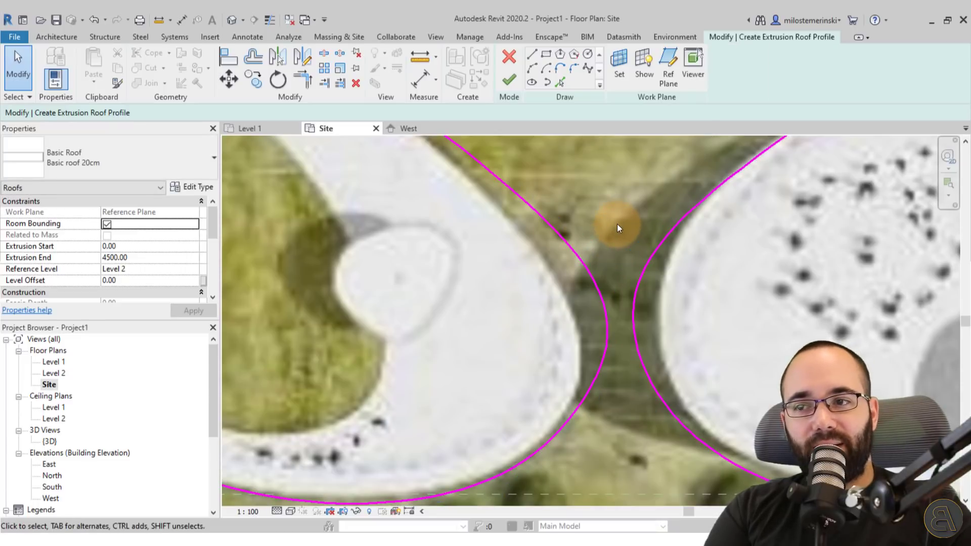
Step: Select the spline and pull the facing control points between the third and fourth courtyards apart, fitting the fourth courtyard's southwest side too
middle_click_drag(616, 224, 484, 232)
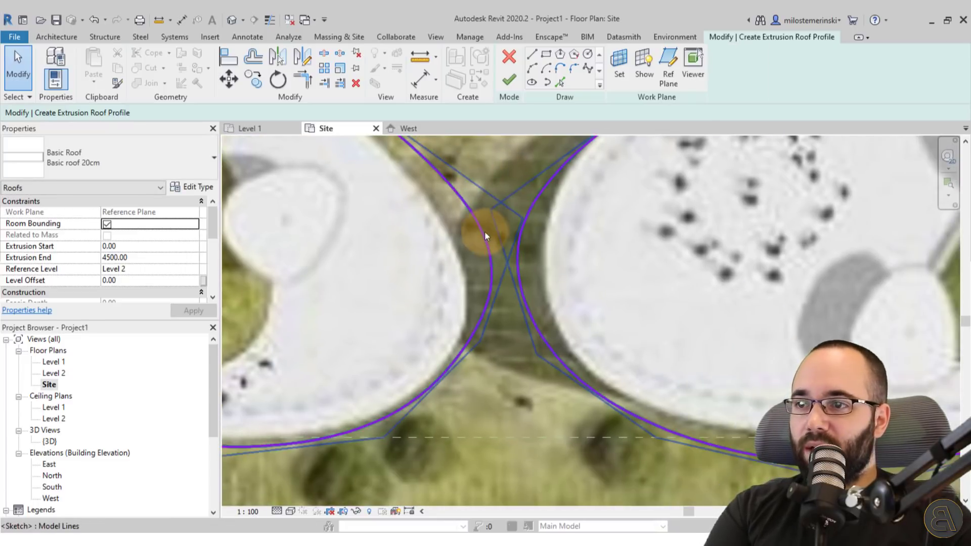
left_click(481, 233)
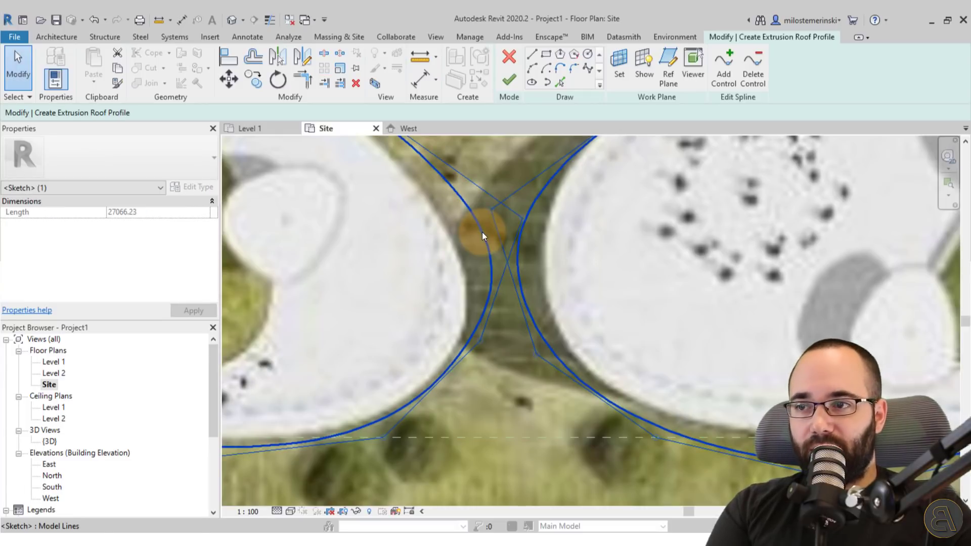
left_click_drag(493, 212, 469, 219)
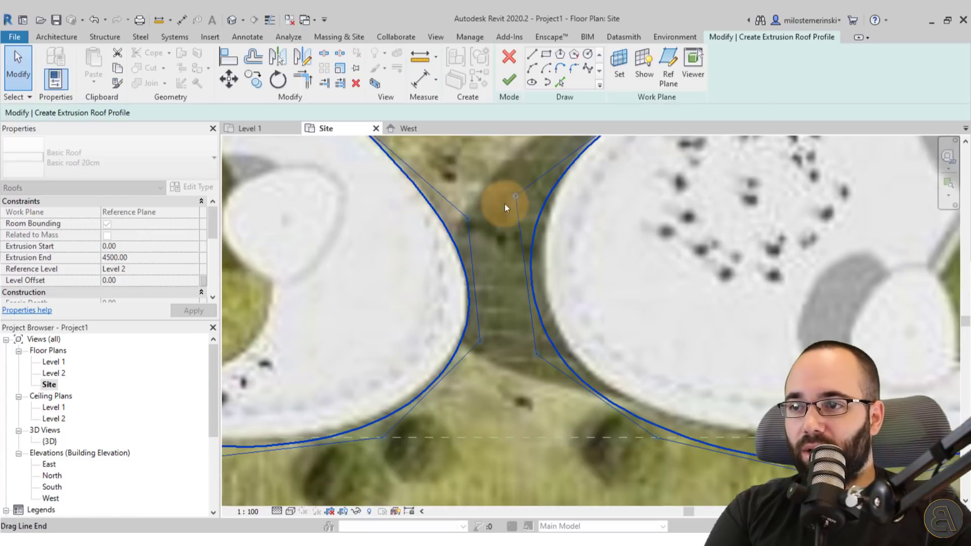
left_click_drag(539, 353, 553, 352)
left_click_drag(656, 439, 661, 436)
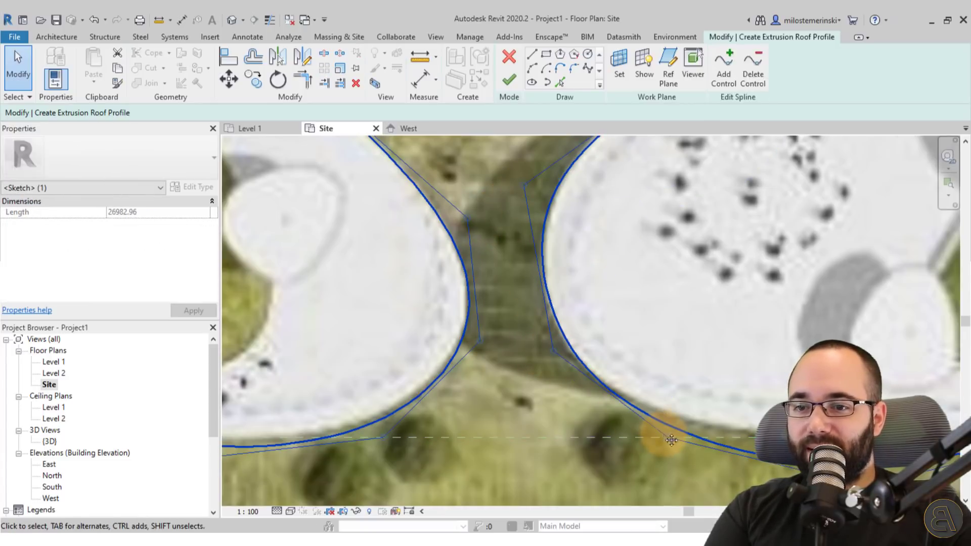
Step: Shift the control points along the fourth white courtyard's south edge and southeast corner to follow its outline
middle_click_drag(850, 502, 673, 404)
left_click_drag(686, 392, 730, 355)
scroll(730, 356, "down", 2)
middle_click_drag(884, 344, 723, 363)
scroll(722, 361, "up", 2)
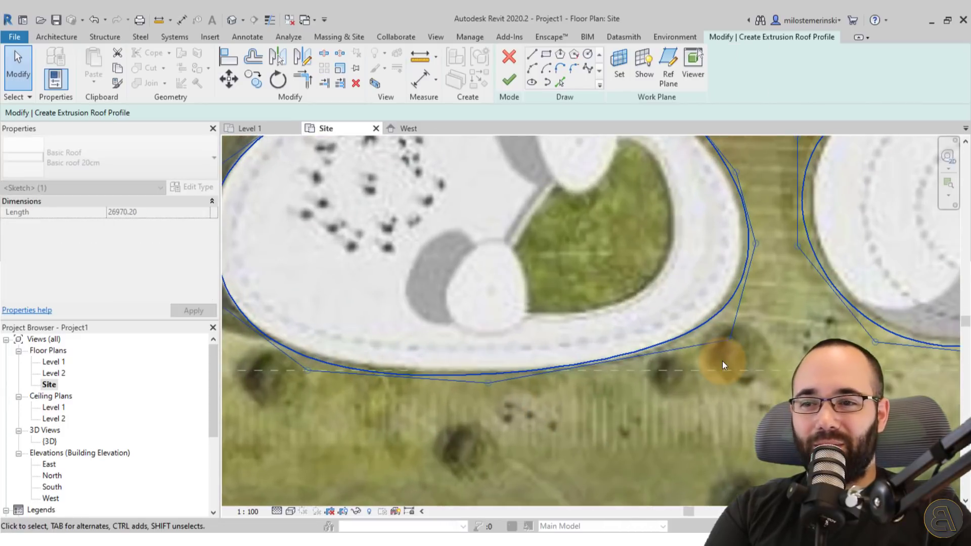
left_click_drag(732, 339, 713, 352)
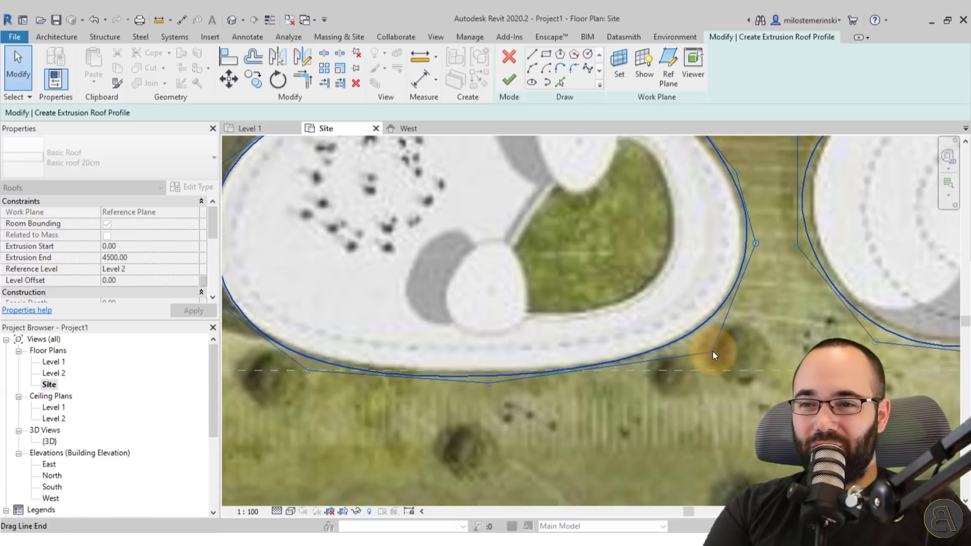
Step: Reposition the control points along the fourth white courtyard's east and northeast sides so the curve hugs the edge
middle_click_drag(744, 203, 704, 322)
left_click_drag(700, 289, 685, 296)
middle_click_drag(685, 296, 693, 433)
scroll(693, 433, "down", 1)
left_click_drag(643, 353, 621, 362)
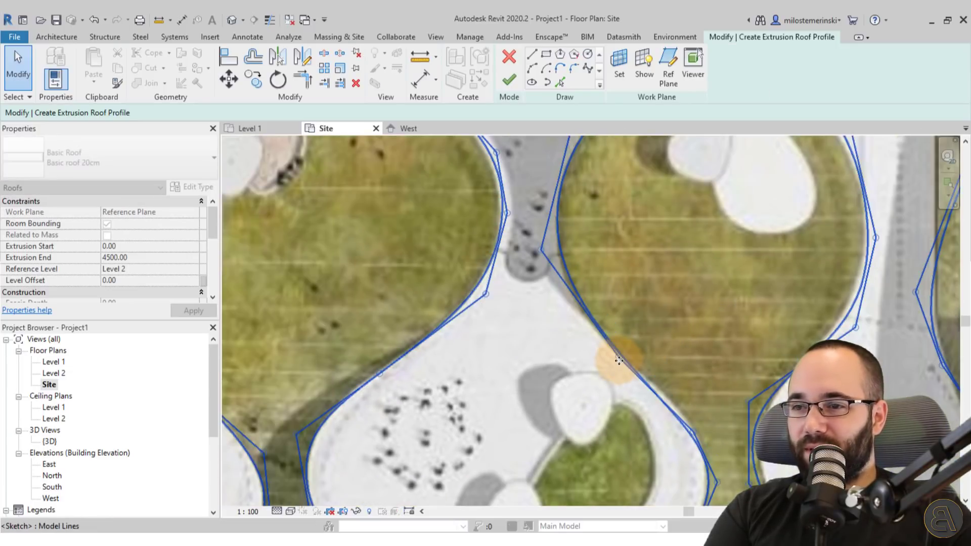
left_click(696, 429)
left_click_drag(696, 430, 668, 397)
key("Escape")
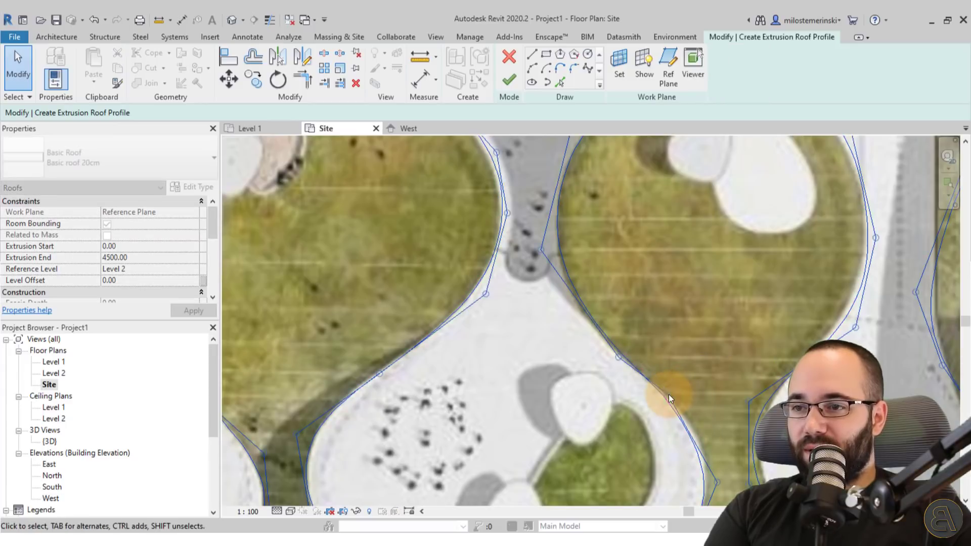
Step: Nudge the control points on the fifth green lobe's southwest, east and southeast sides to follow the roof edge
left_click_drag(534, 253, 533, 253)
scroll(532, 253, "down", 1)
middle_click_drag(532, 253, 528, 332)
left_click_drag(789, 320, 783, 316)
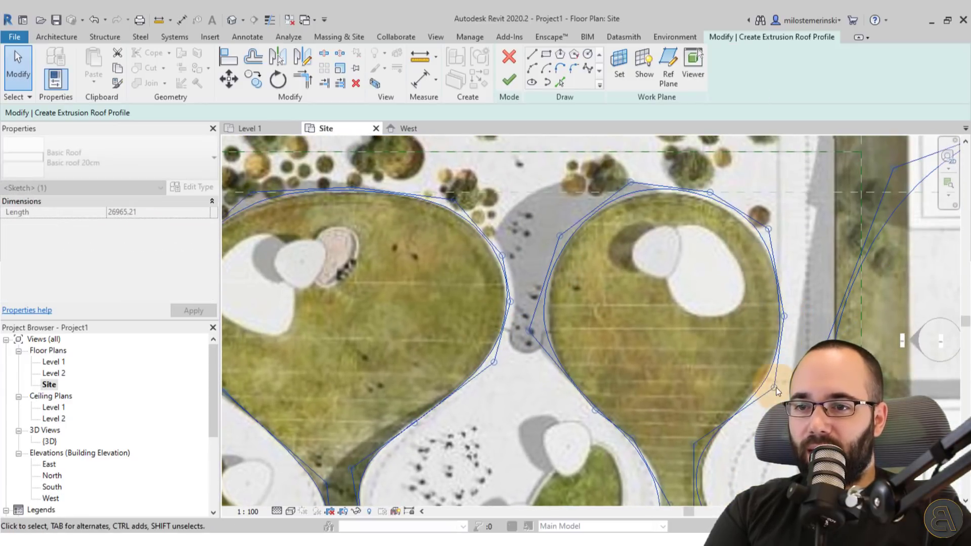
left_click_drag(774, 387, 771, 388)
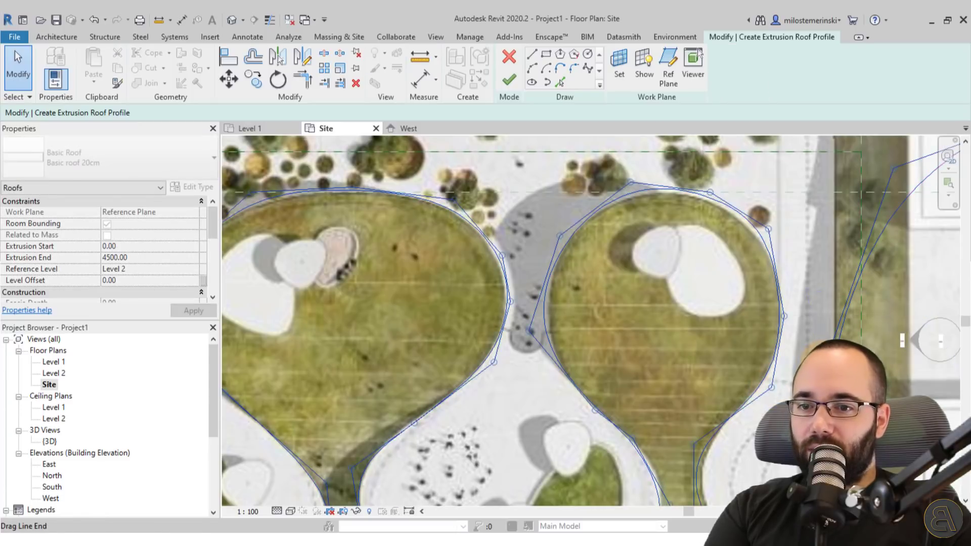
Step: Move the control point on the easternmost courtyard's east side slightly west so the curve follows its edge
scroll(801, 295, "down", 2)
scroll(859, 397, "up", 2)
left_click_drag(859, 397, 857, 397)
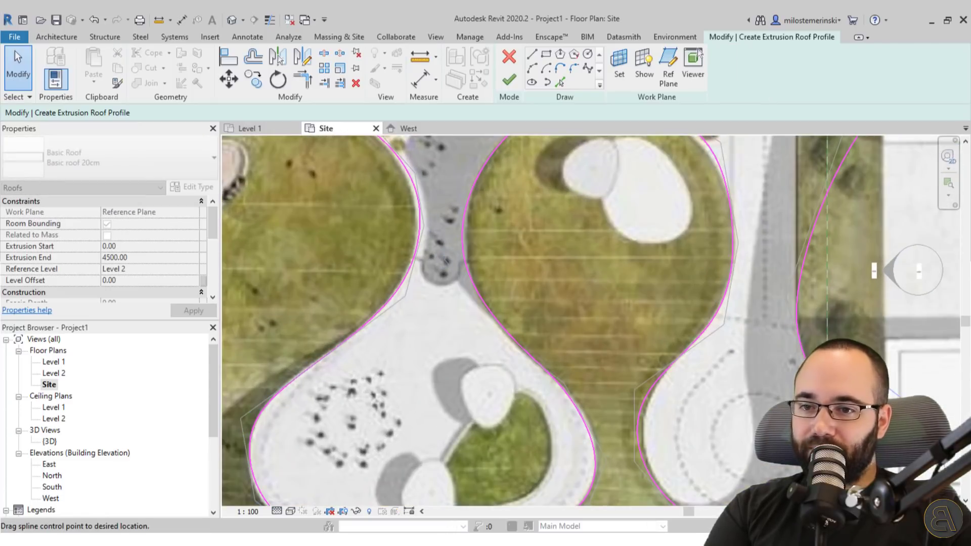
scroll(769, 314, "down", 3)
left_click(768, 314)
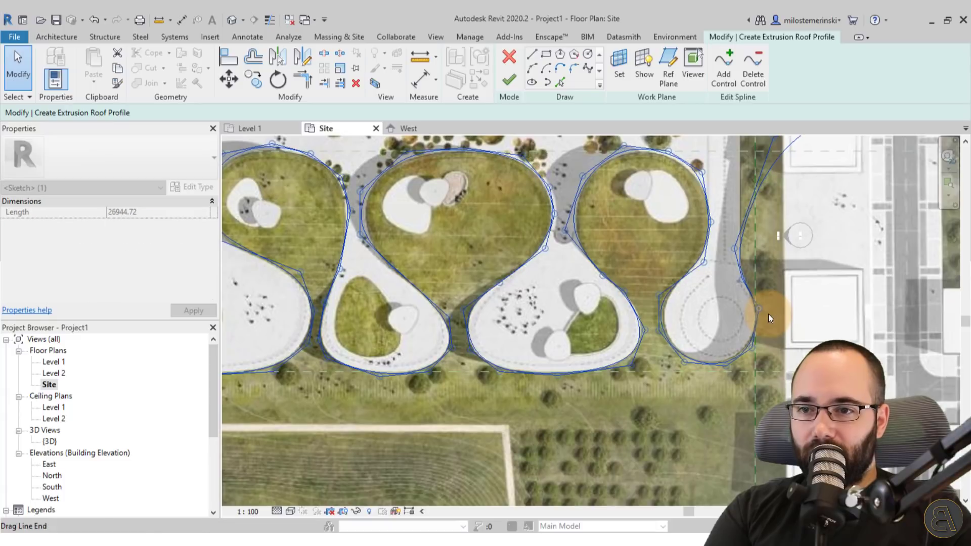
scroll(769, 314, "up", 3)
scroll(768, 314, "up", 1)
left_click_drag(753, 306, 741, 307)
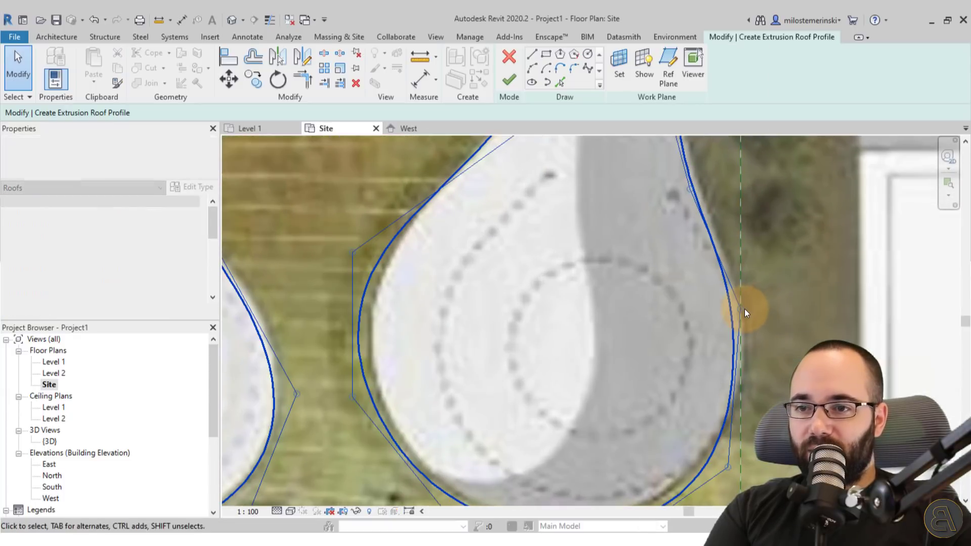
middle_click_drag(751, 336, 751, 259)
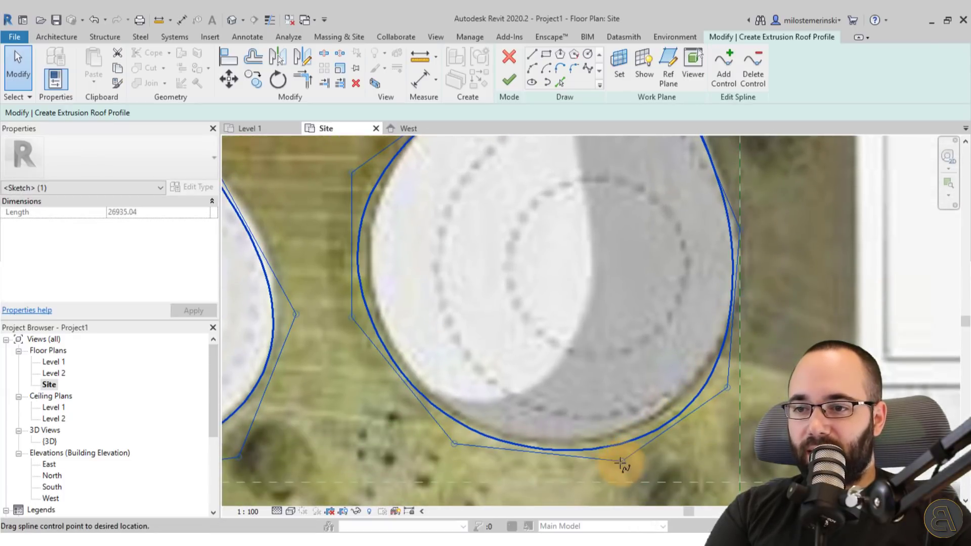
Step: Adjust the control points along the easternmost courtyard's south and west sides and the adjoining lobe's southeast corner to match the image
left_click_drag(620, 462, 595, 459)
left_click_drag(456, 444, 451, 436)
left_click_drag(341, 166, 373, 171)
scroll(376, 174, "down", 5)
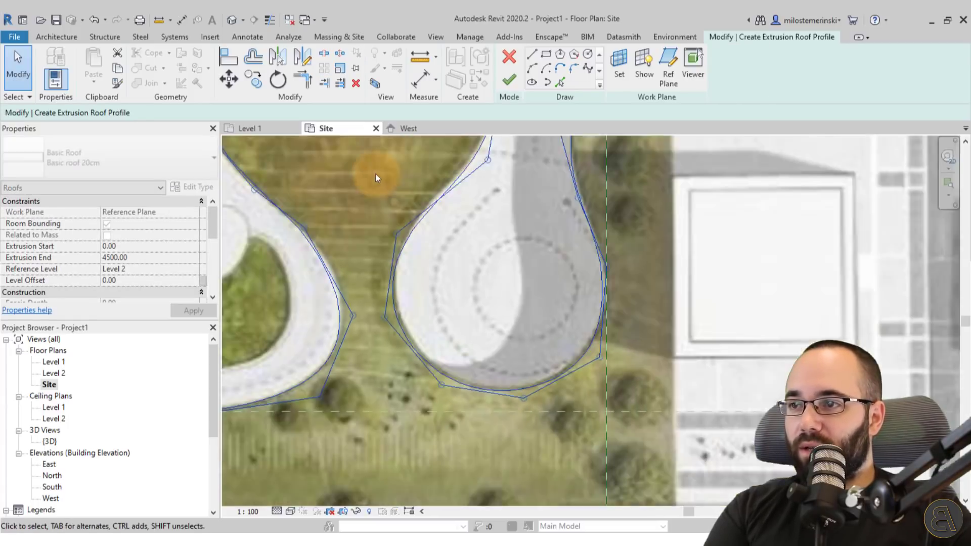
left_click_drag(508, 265, 508, 268)
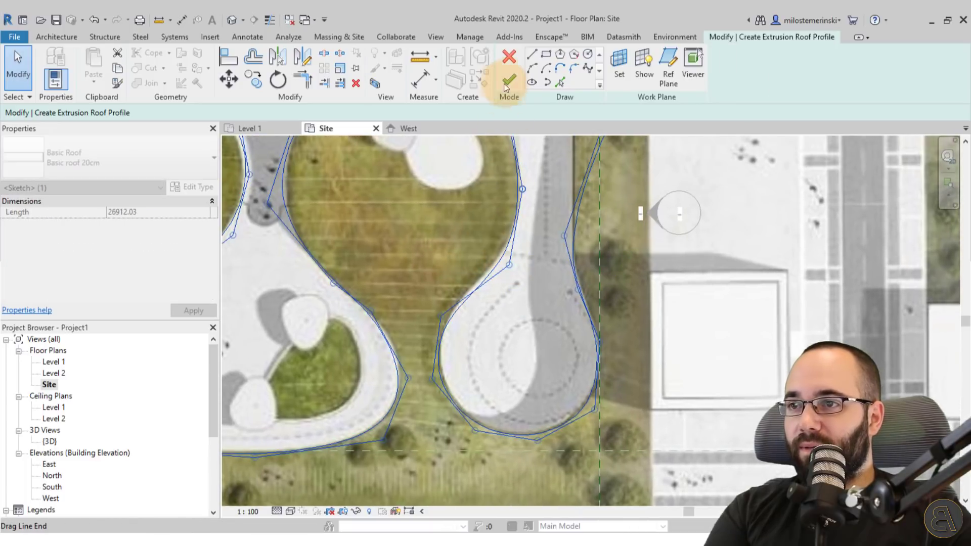
Step: Finish the opening sketch to cut the traced outline out of the roof
left_click(504, 78)
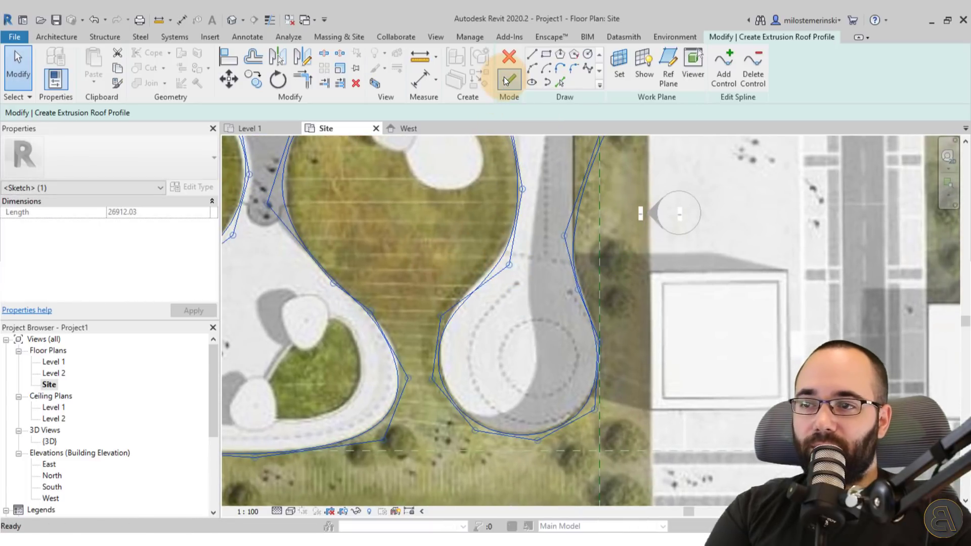
scroll(532, 159, "down", 5)
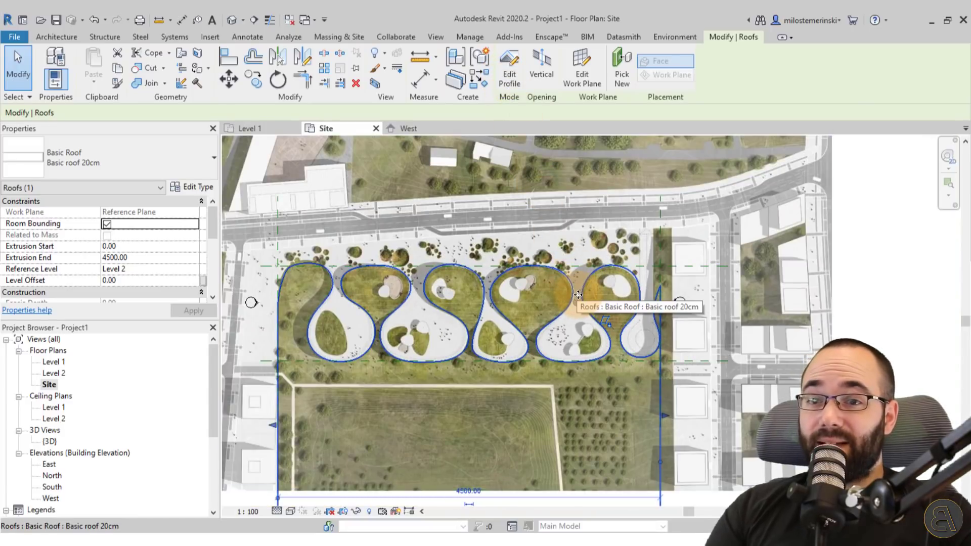
middle_click_drag(578, 295, 540, 274)
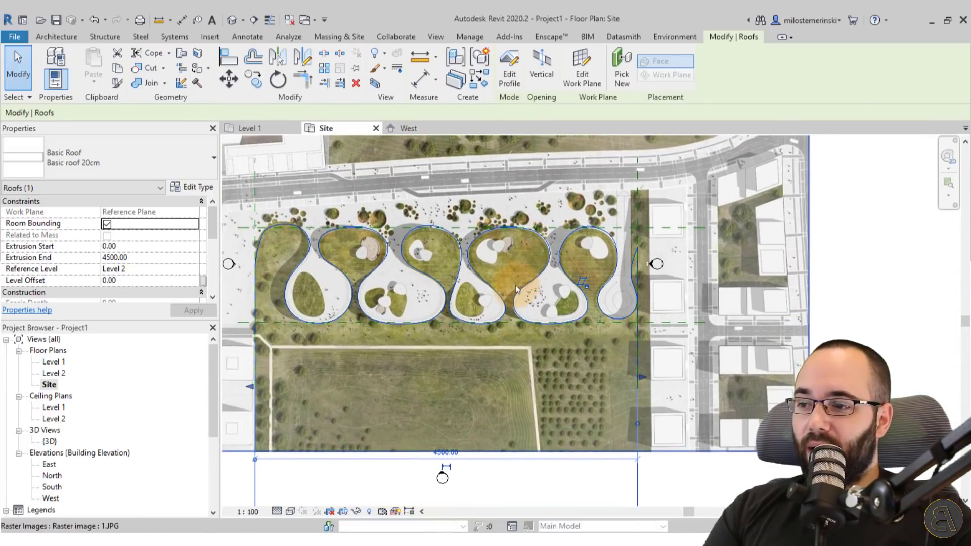
Step: Set the Site plan's visual style to Hidden Line and deselect the roof
left_click(291, 511)
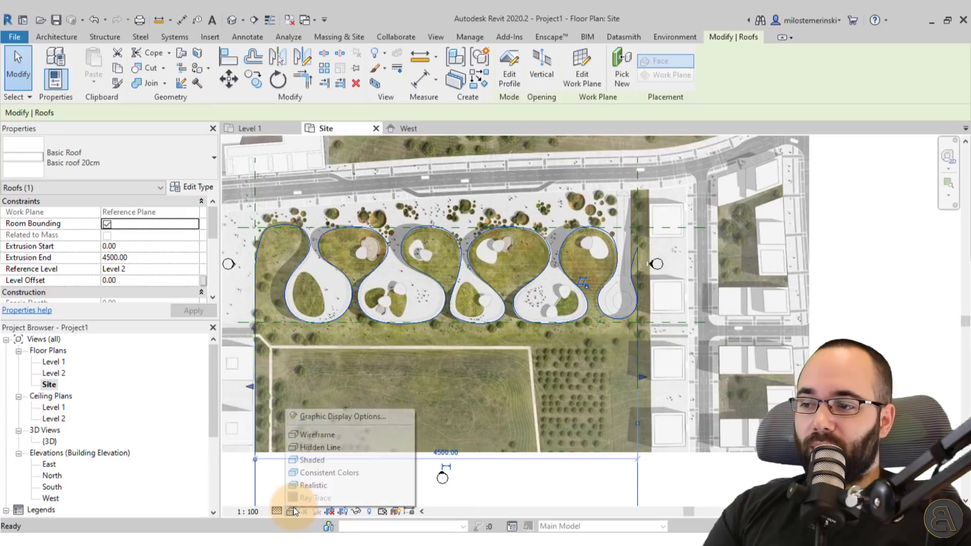
left_click(313, 455)
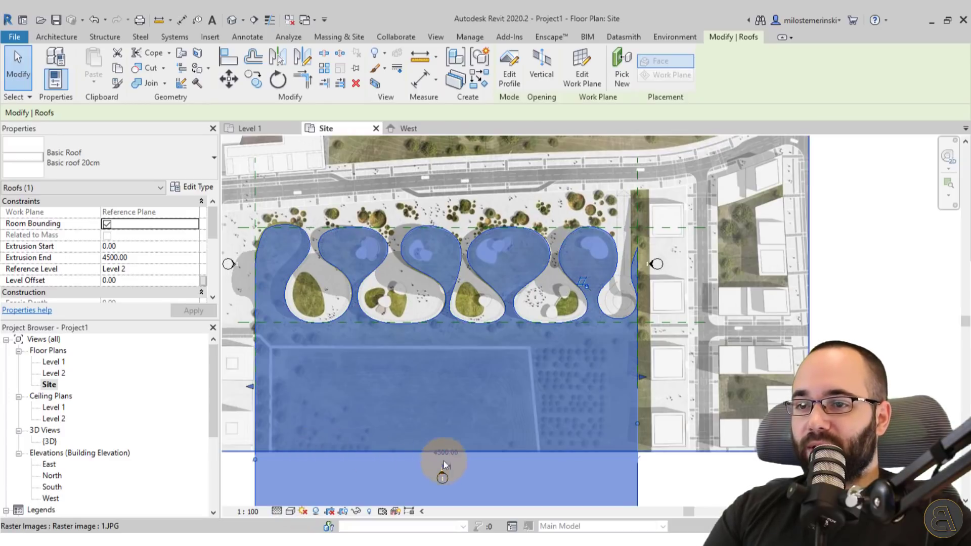
left_click(660, 475)
scroll(660, 475, "down", 2)
middle_click_drag(660, 476, 528, 399)
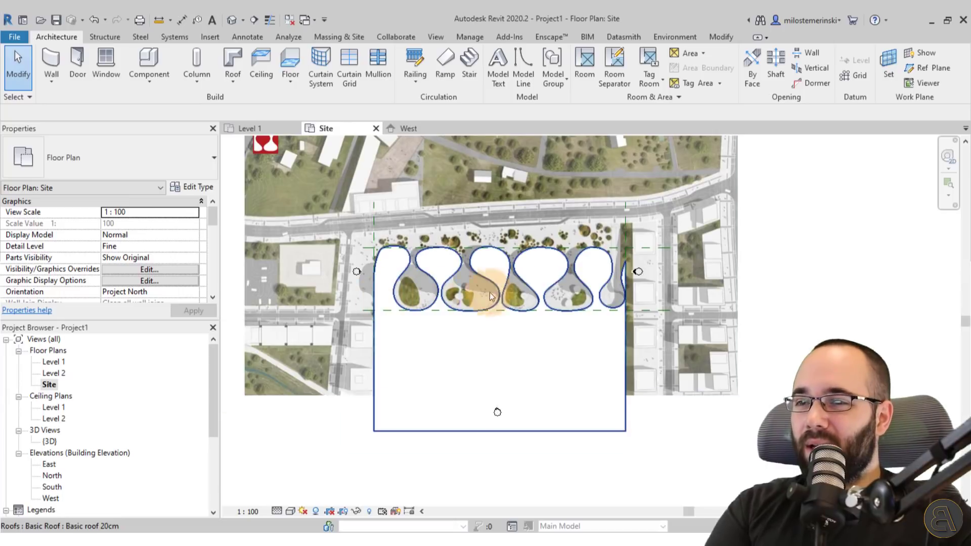
Step: Edit the roof opening's profile by moving the control points beside the easternmost courtyard east beyond the roof edge, and finish the sketch
scroll(631, 287, "up", 2)
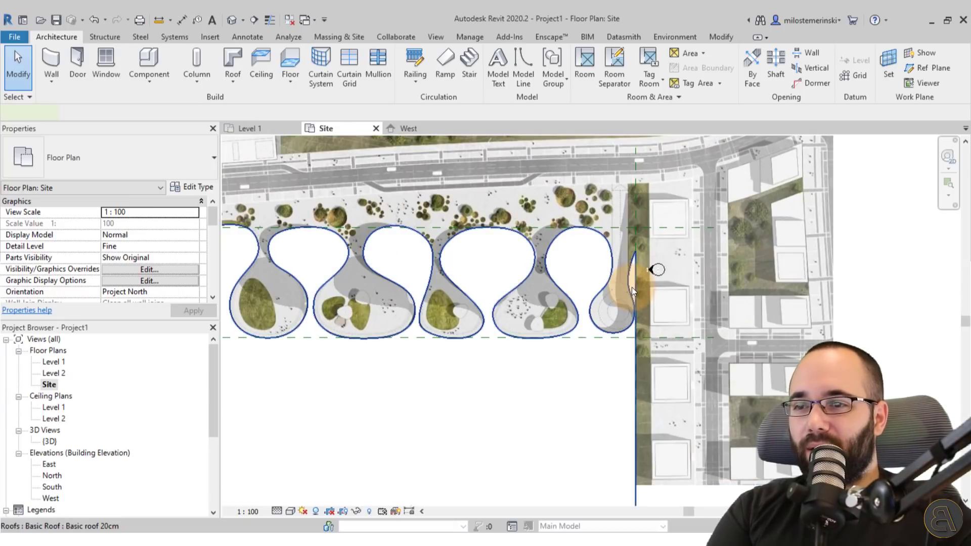
left_click(632, 287)
left_click(513, 79)
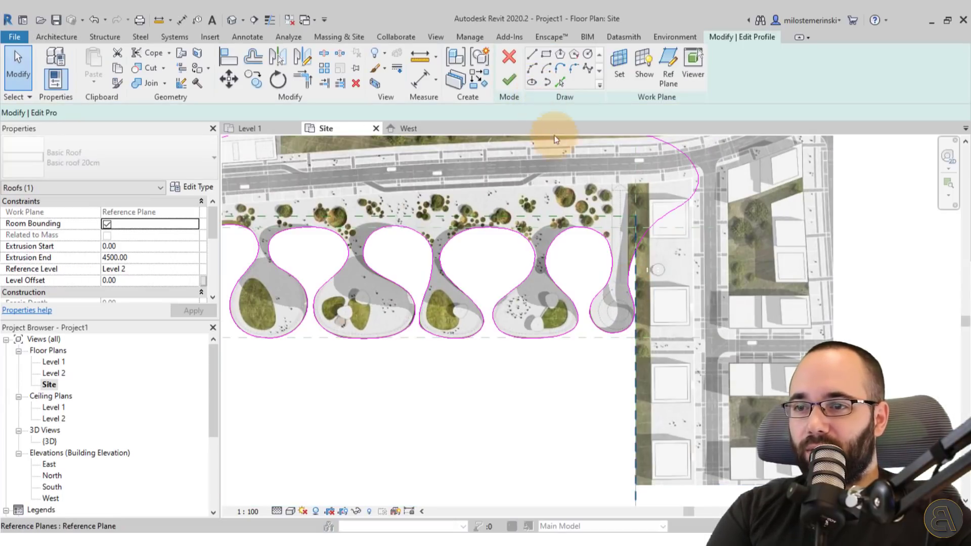
scroll(622, 298, "up", 3)
left_click(626, 305)
left_click_drag(618, 274, 723, 273)
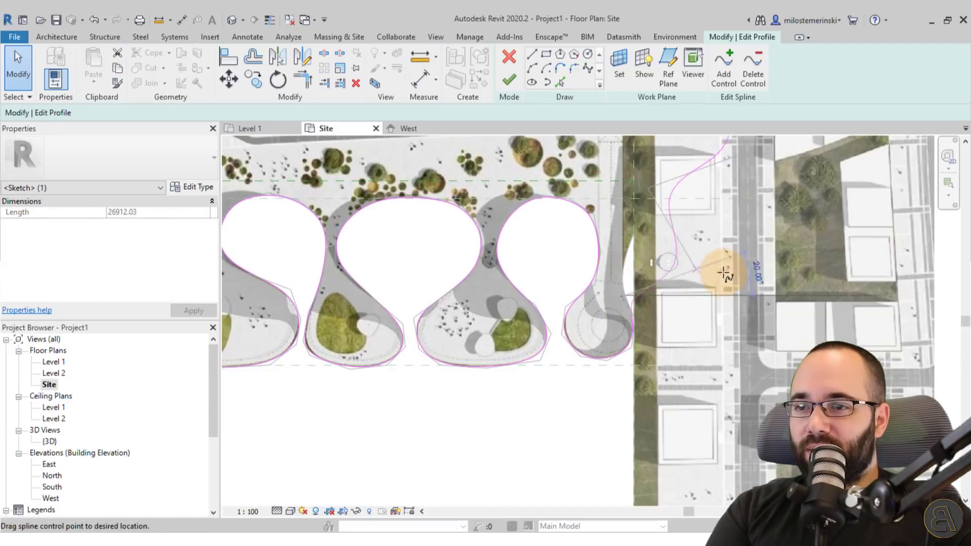
left_click_drag(635, 317, 719, 318)
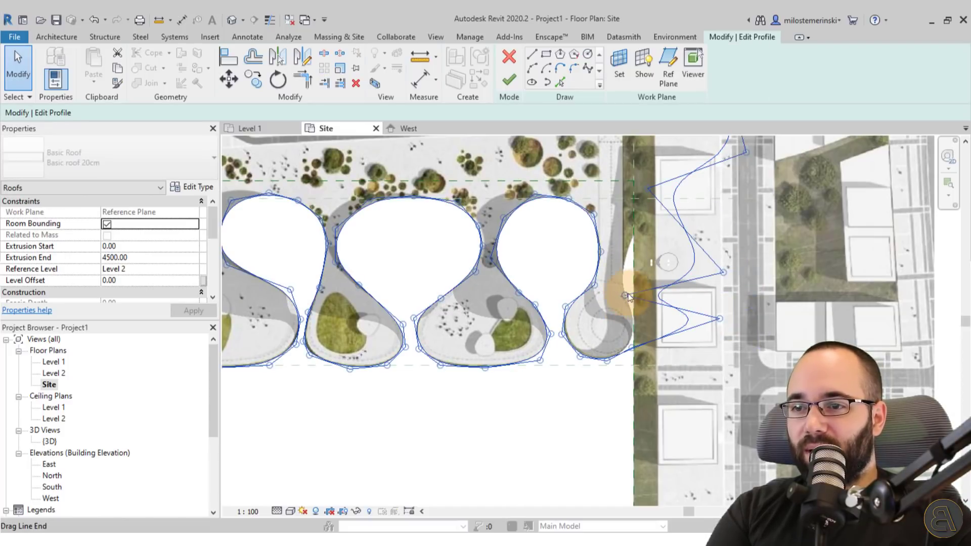
left_click_drag(625, 295, 734, 291)
left_click_drag(660, 340, 643, 357)
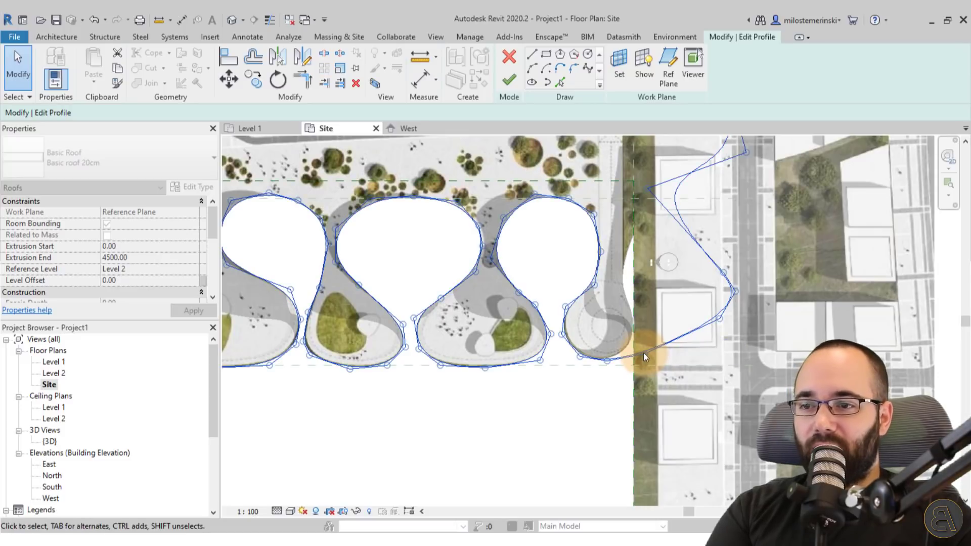
left_click(568, 199)
left_click(511, 84)
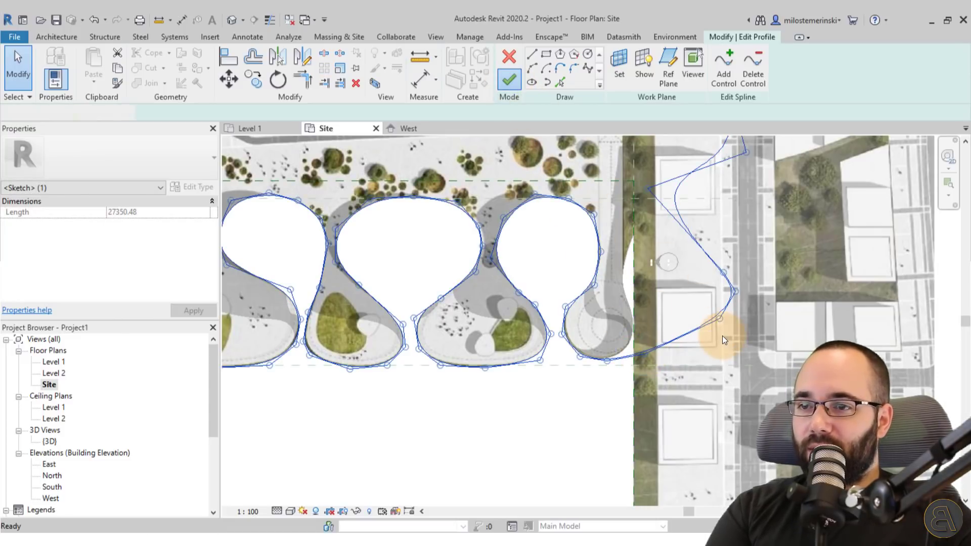
Step: Examine the cut roof's curved edge and its west end against the site image
scroll(722, 336, "down", 5)
middle_click_drag(494, 301, 541, 294)
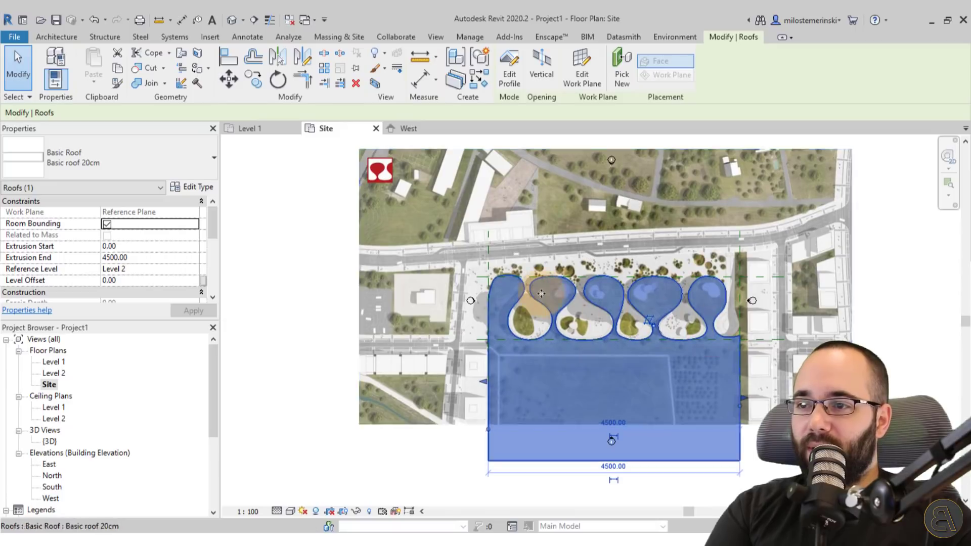
scroll(493, 293, "up", 3)
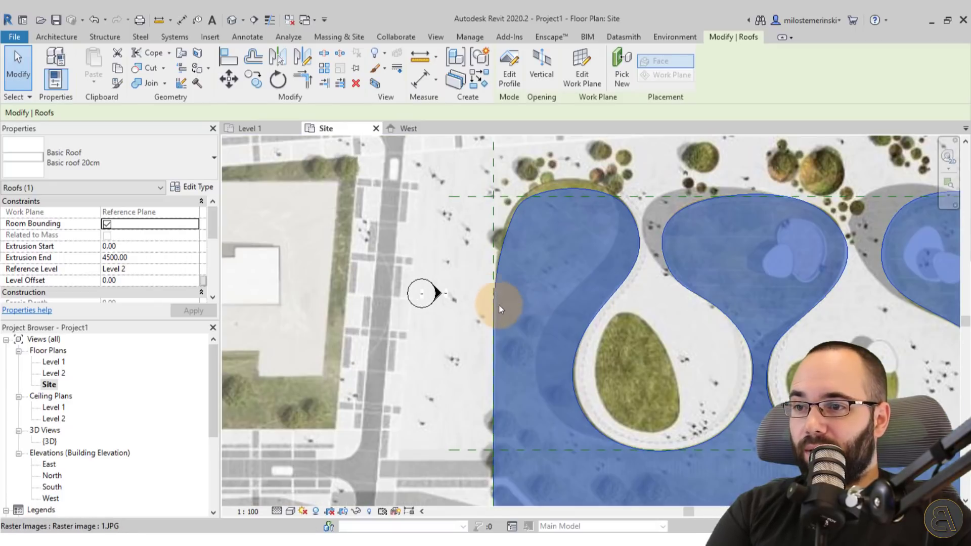
scroll(499, 305, "down", 4)
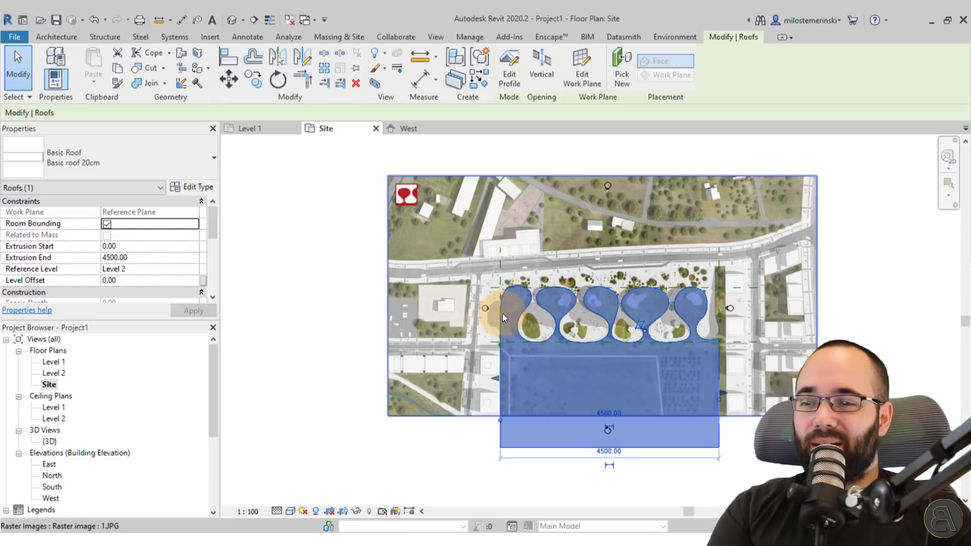
scroll(561, 307, "up", 3)
scroll(564, 313, "down", 3)
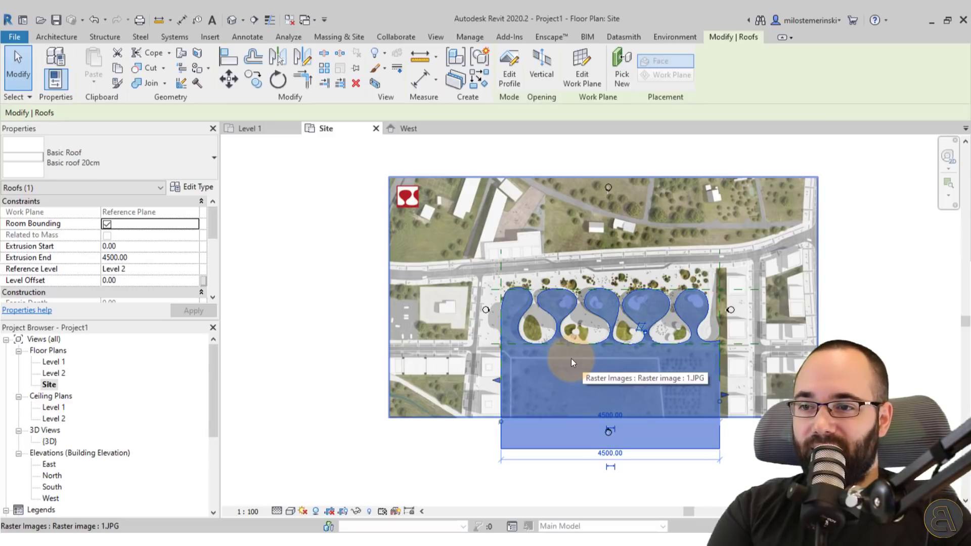
scroll(572, 363, "down", 2)
left_click(565, 461)
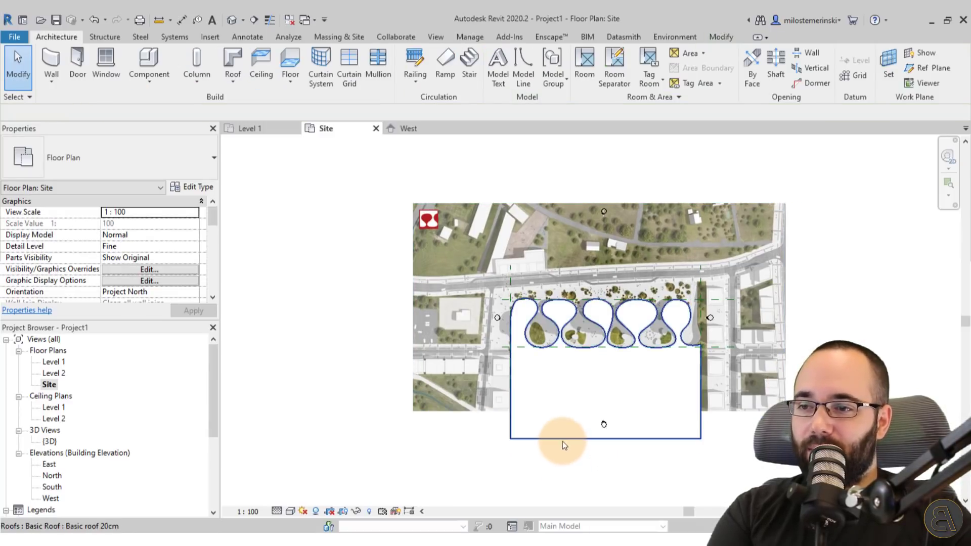
Step: Create a copy of the roof rotated 180° about the midpoint of its straight south edge
left_click(562, 439)
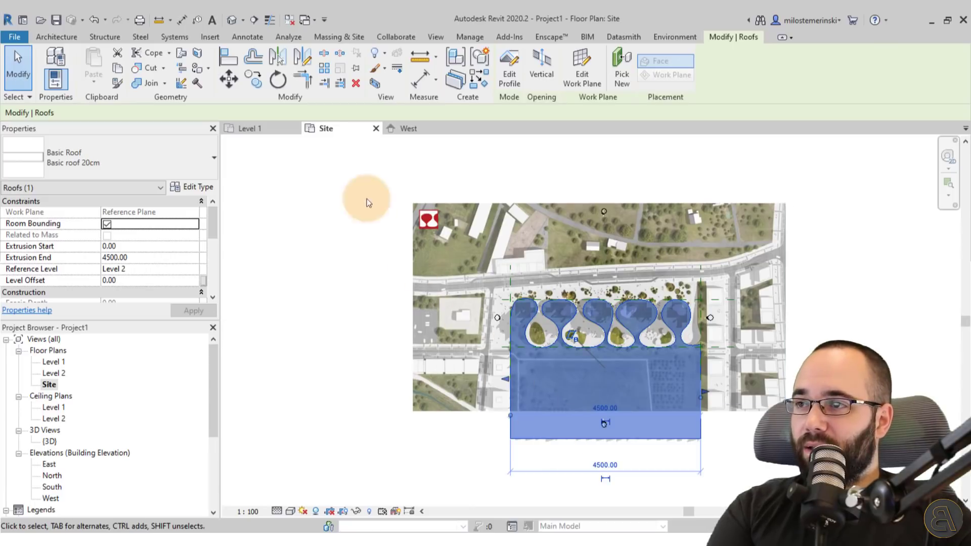
left_click(275, 81)
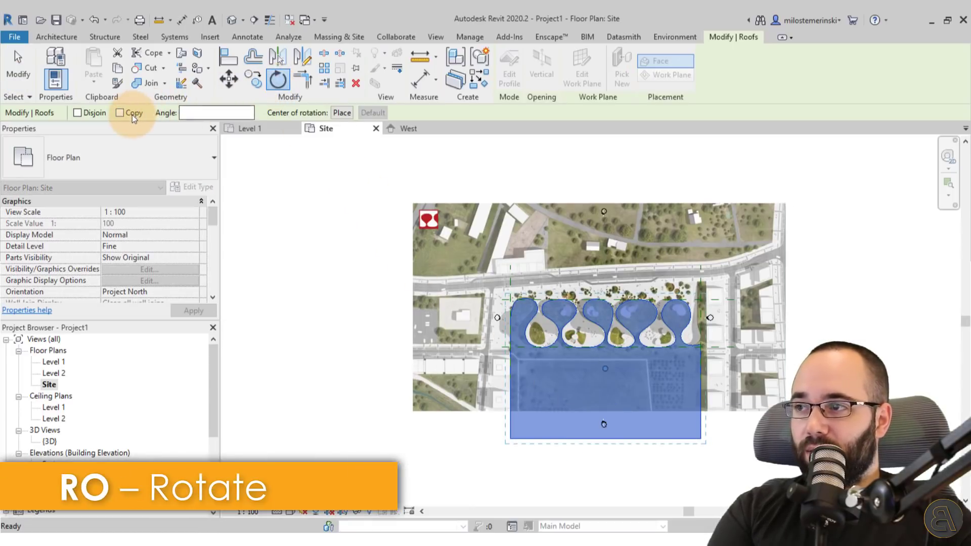
left_click(131, 113)
left_click(342, 113)
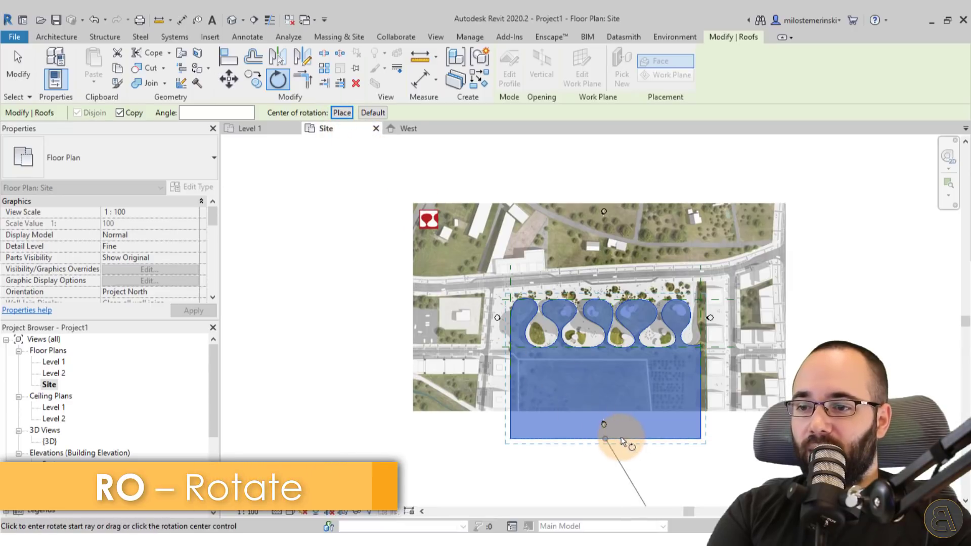
left_click(743, 439)
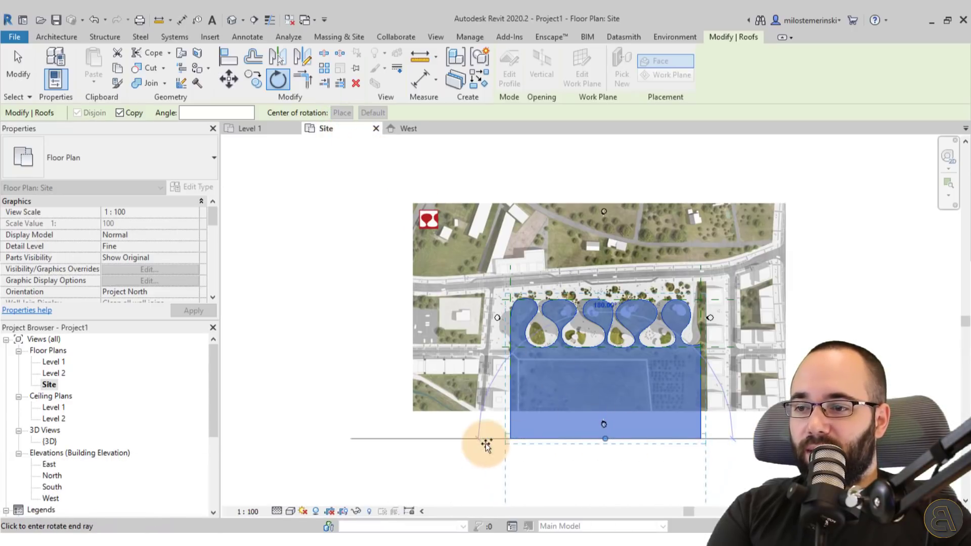
left_click(460, 443)
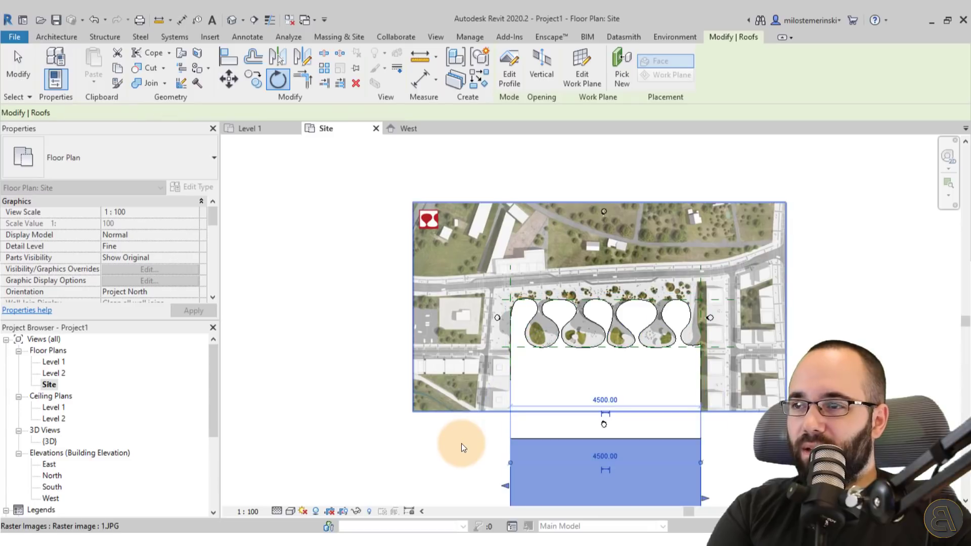
scroll(466, 442, "down", 1)
scroll(686, 412, "down", 1)
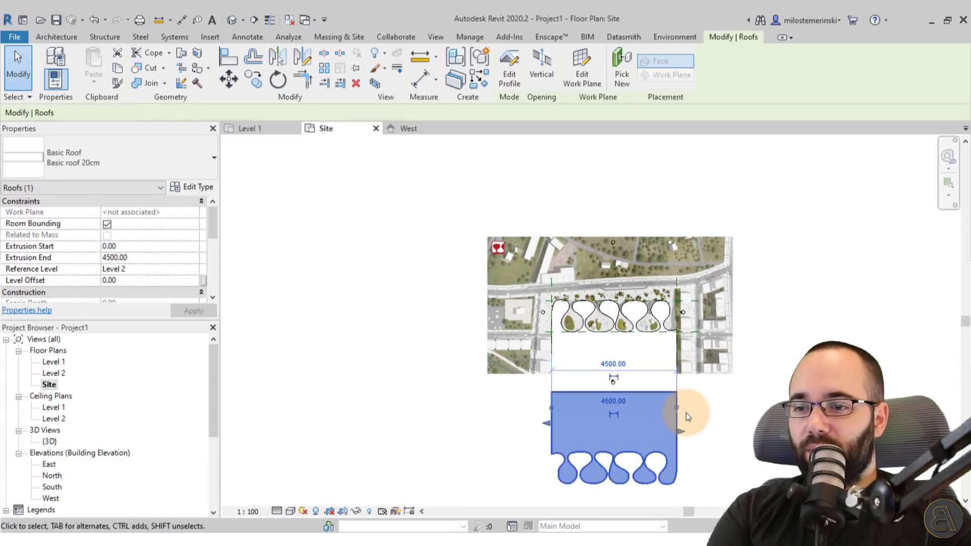
Step: Move the rotated roof copy straight north until its lobes reach the reference plane along the courtyards' south side
scroll(685, 413, "up", 2)
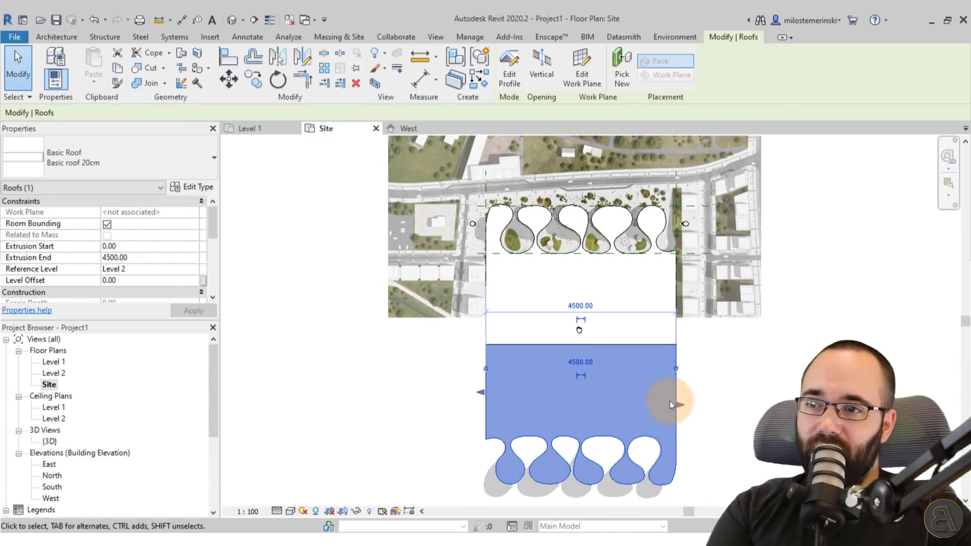
left_click(231, 81)
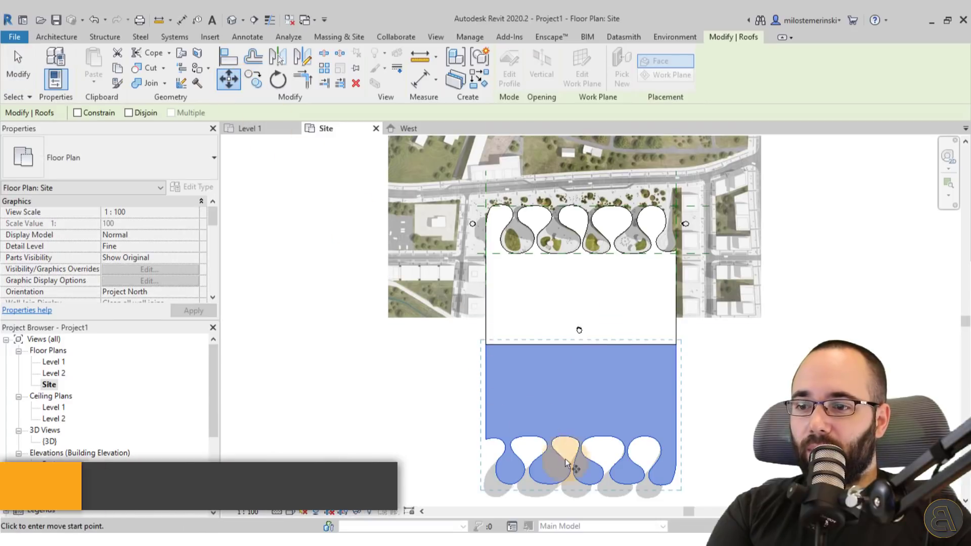
left_click(589, 484)
scroll(587, 253, "up", 3)
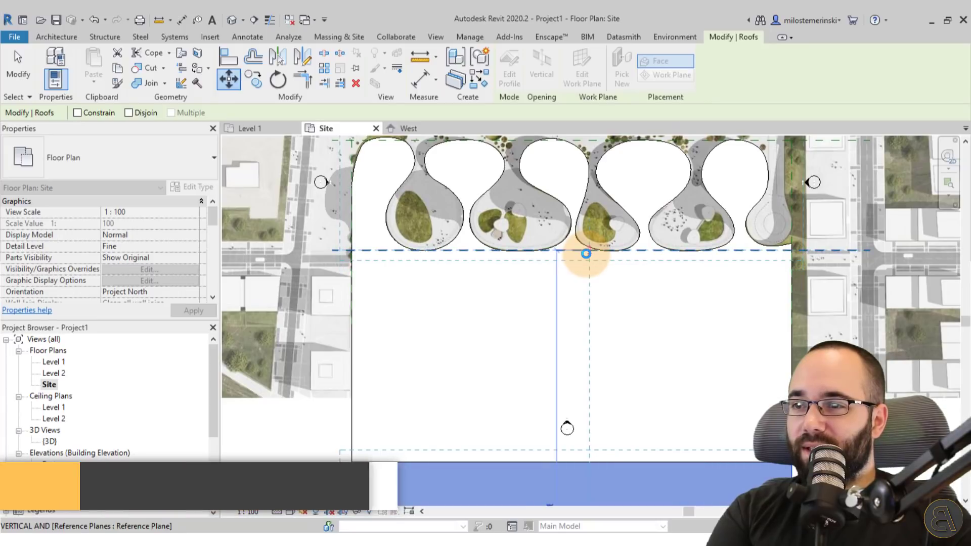
left_click(587, 254)
scroll(563, 331, "up", 3)
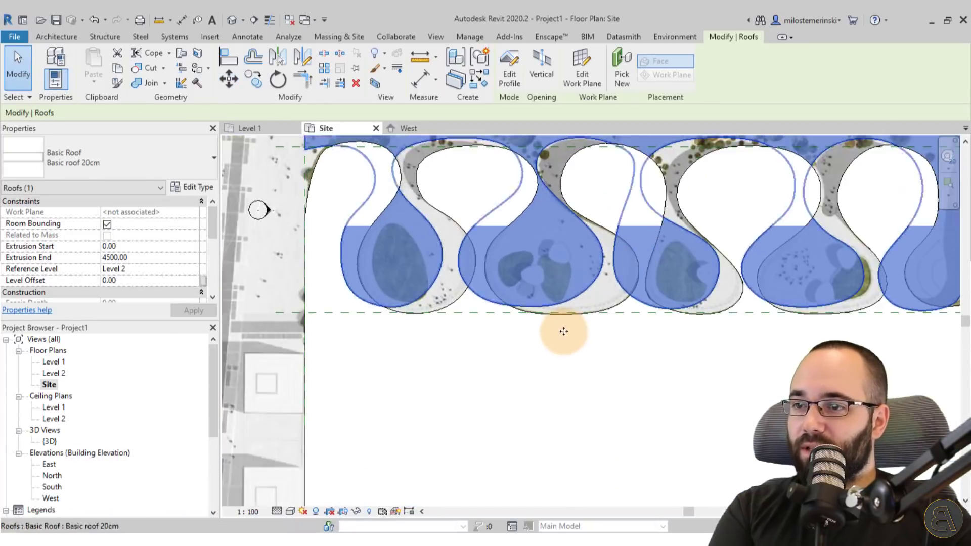
scroll(564, 331, "up", 2)
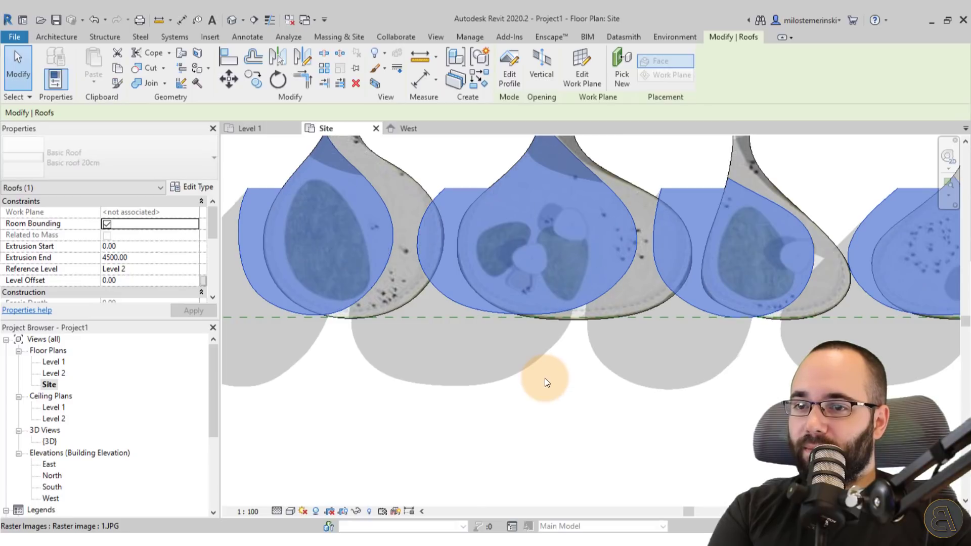
Step: Open the rotated roof copy's opening profile for editing and delete its existing boundary curve
scroll(544, 378, "down", 3)
scroll(544, 379, "down", 5)
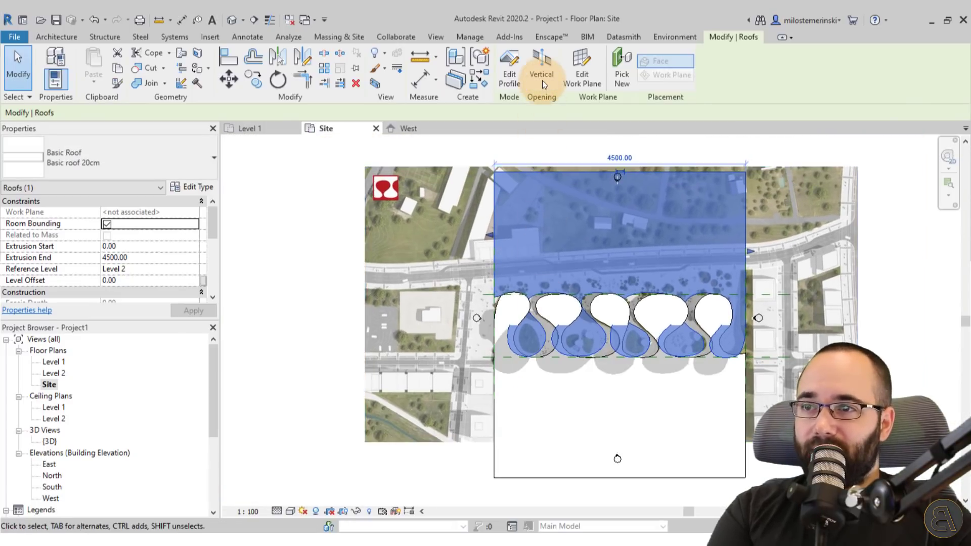
left_click(542, 81)
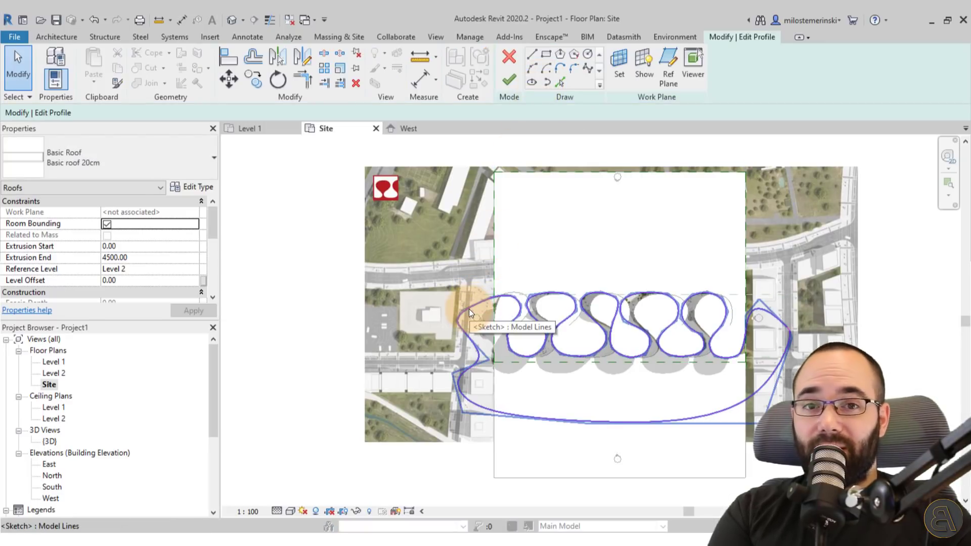
left_click(469, 309)
left_click(289, 249)
mouse_move(285, 247)
left_mouse_down()
mouse_move(918, 494)
mouse_move(925, 479)
left_mouse_up()
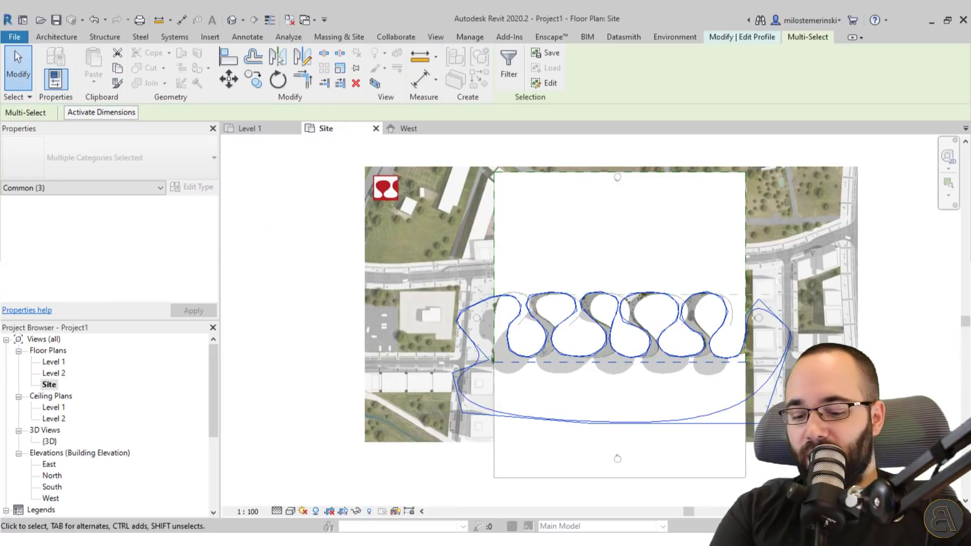
key("Delete")
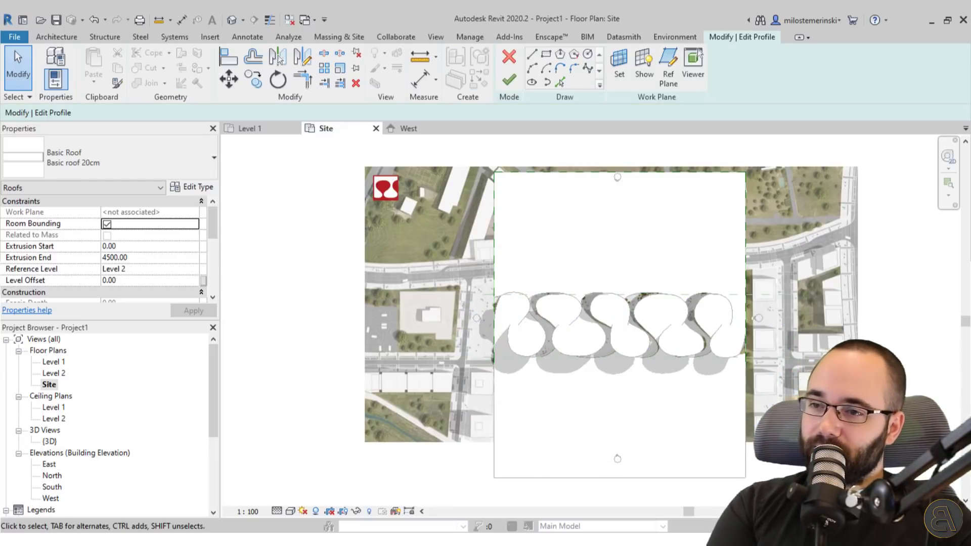
Step: Pick the original roof's entire curved edge as the new boundary curve for the copy's opening, with zero offset
scroll(563, 322, "up", 4)
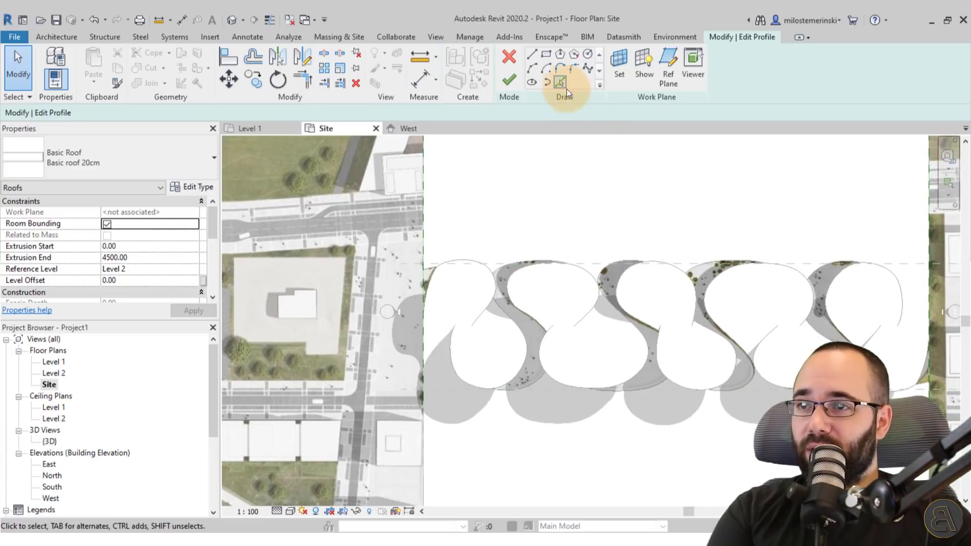
key("Tab")
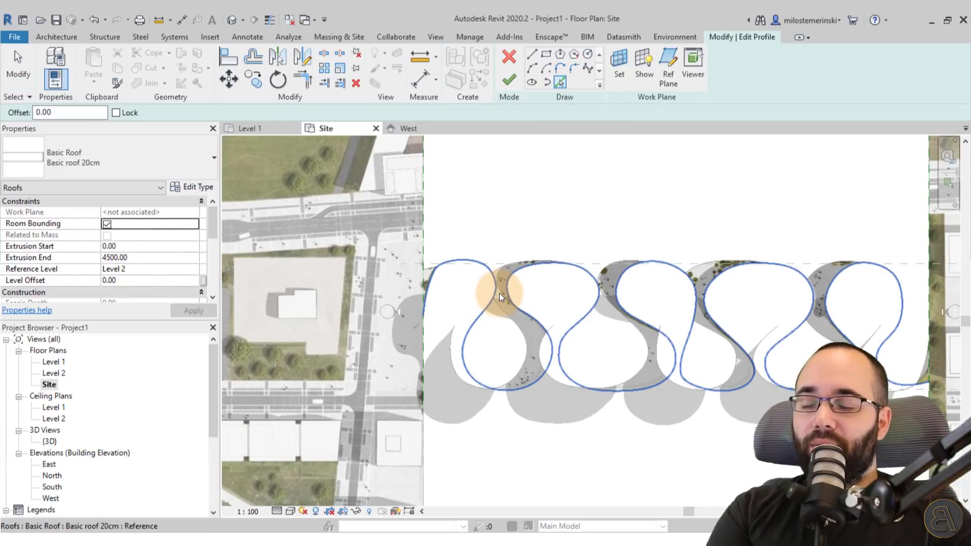
left_click(499, 293)
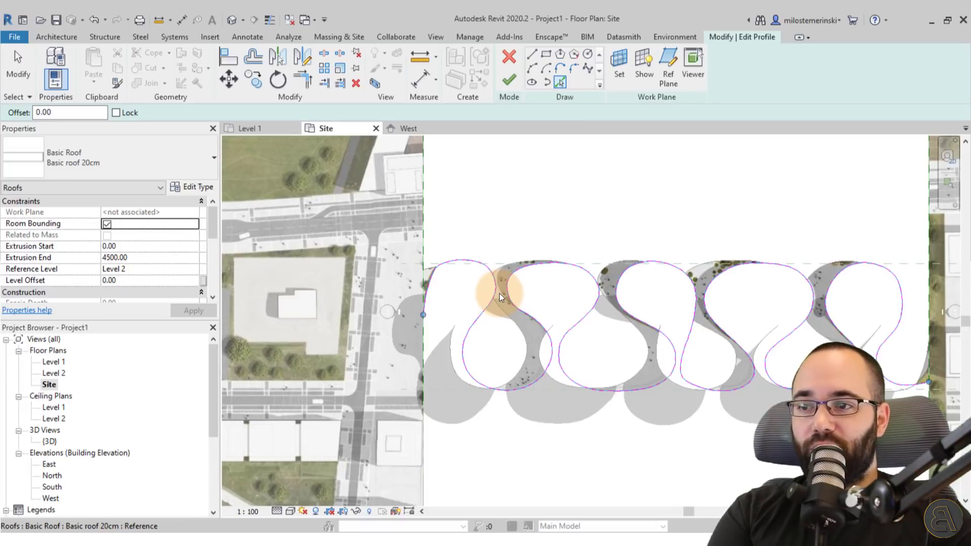
Step: Chain straight sketch lines from the curve's west end about 670 west, 1500 south, east past the roof, north, and back to the curve's east end
left_click(531, 55)
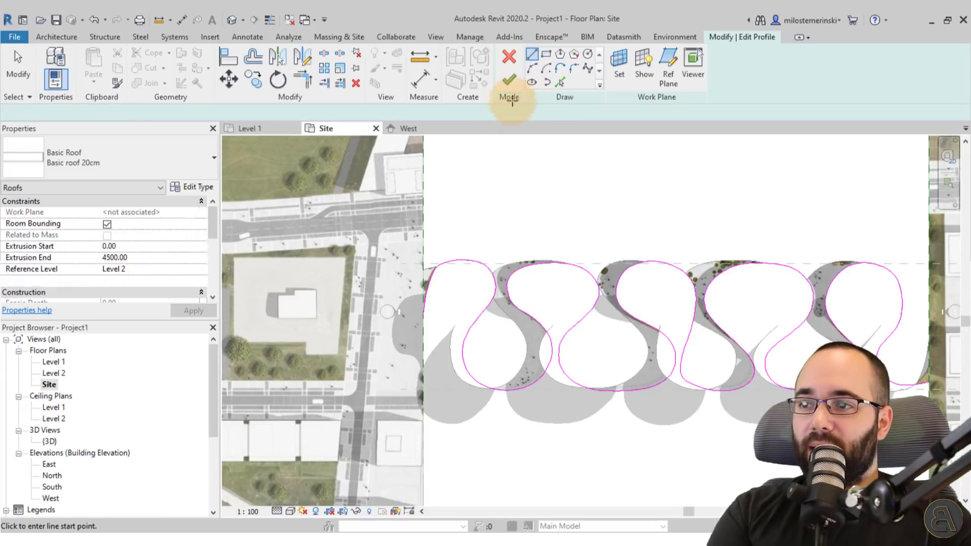
left_click(422, 314)
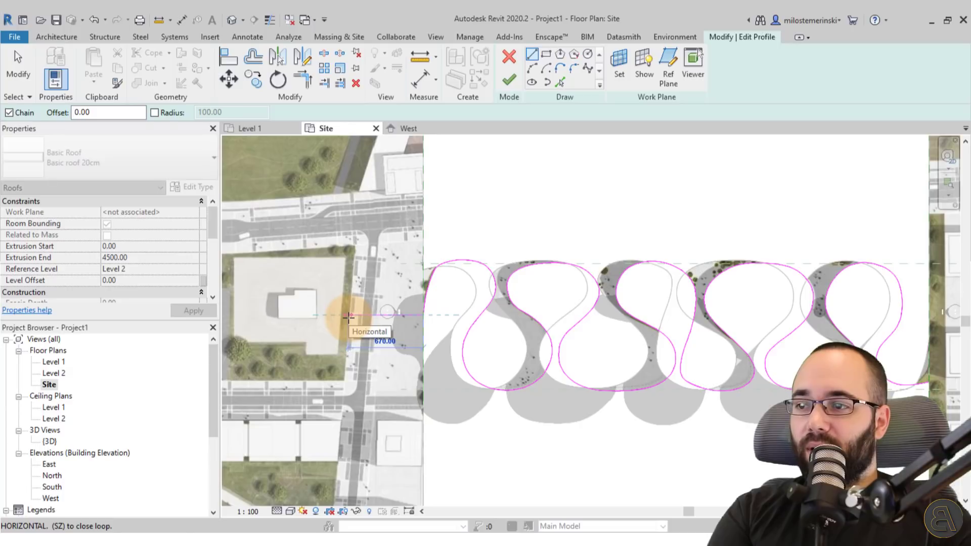
left_click(349, 317)
scroll(347, 319, "down", 2)
middle_click_drag(346, 331, 330, 259)
left_click(330, 355)
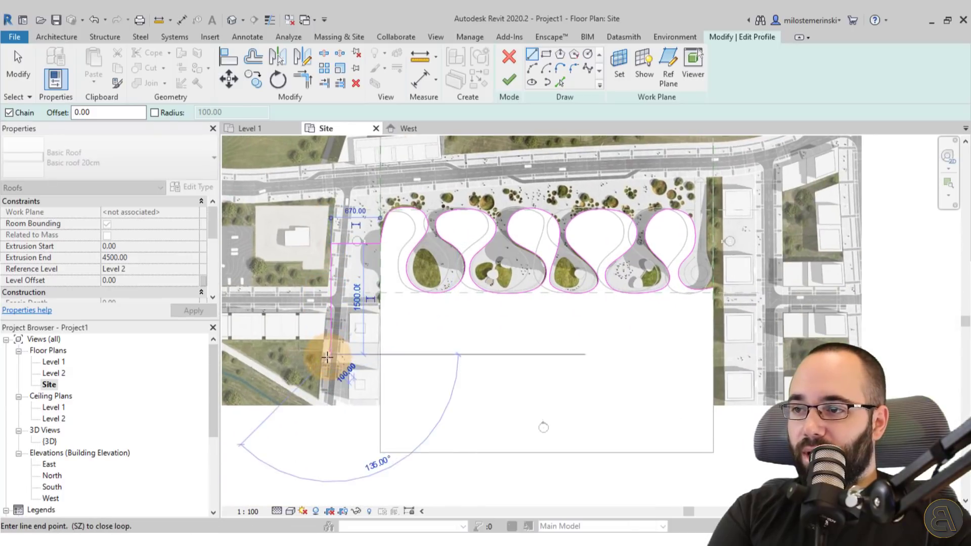
left_click(760, 354)
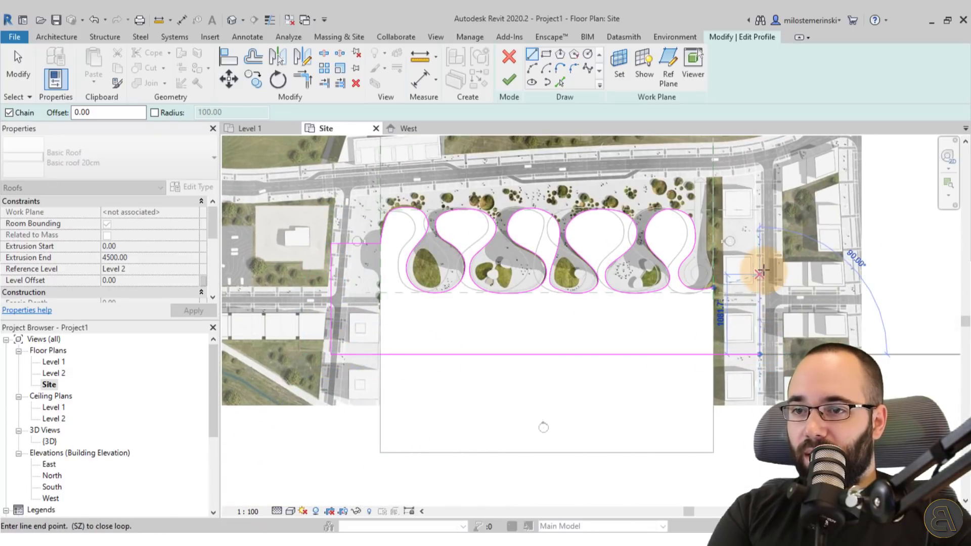
left_click(759, 274)
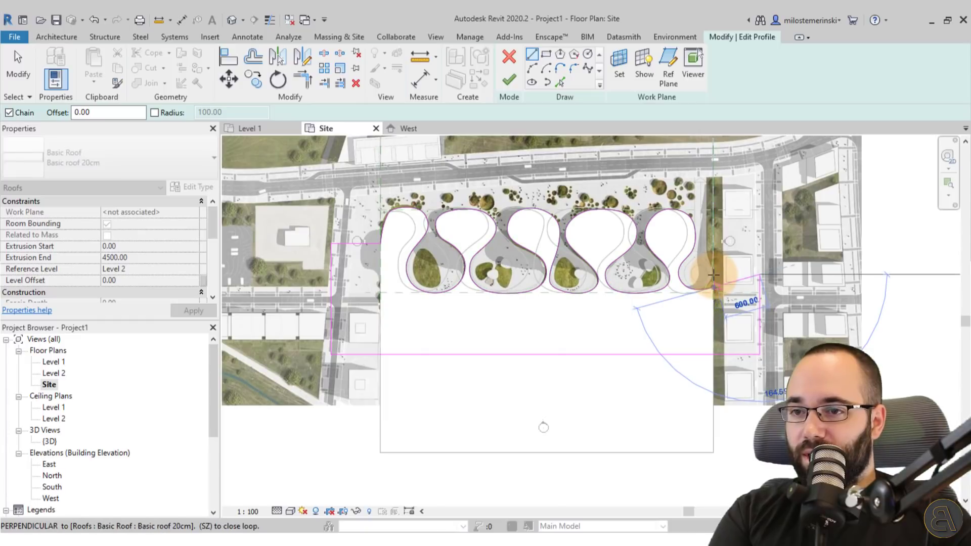
scroll(714, 275, "up", 5)
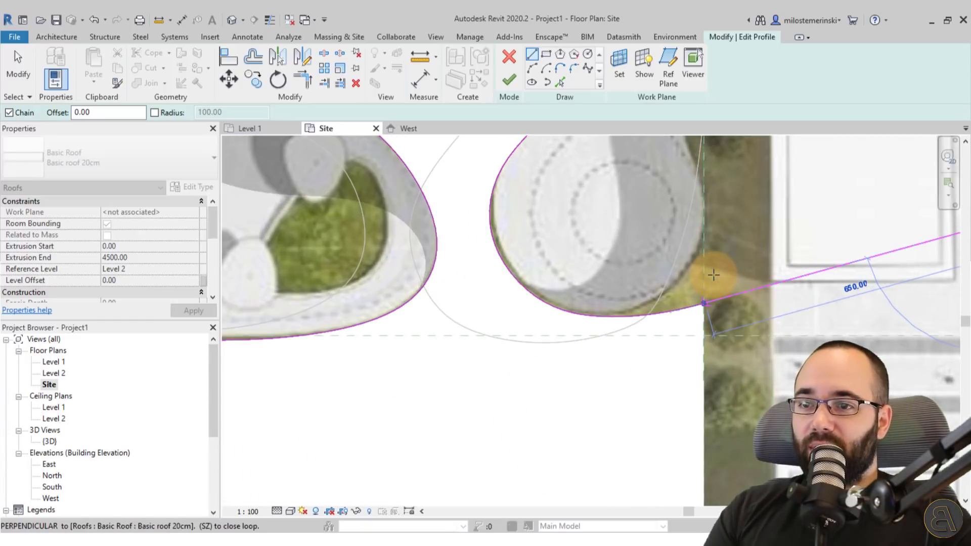
scroll(713, 275, "up", 4)
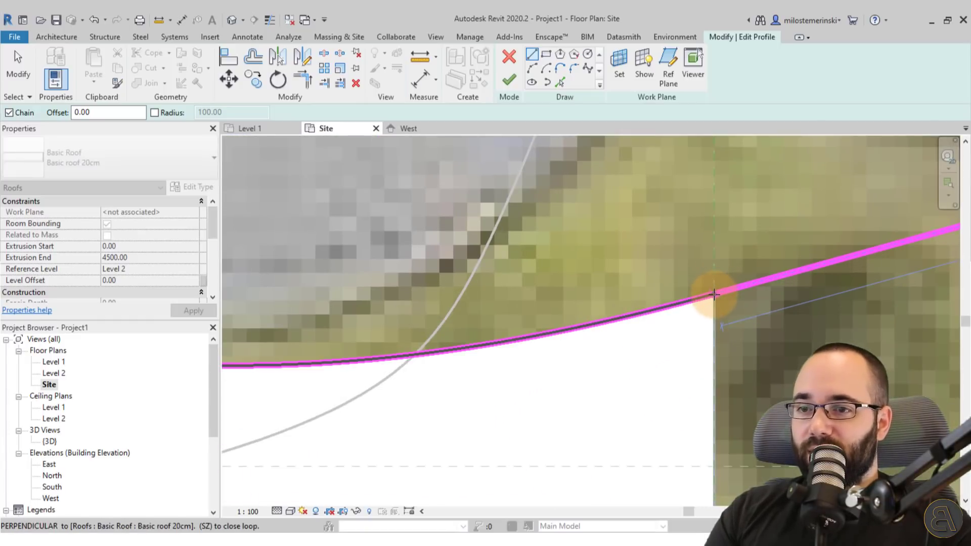
scroll(714, 294, "up", 3)
key("Escape")
key("Escape")
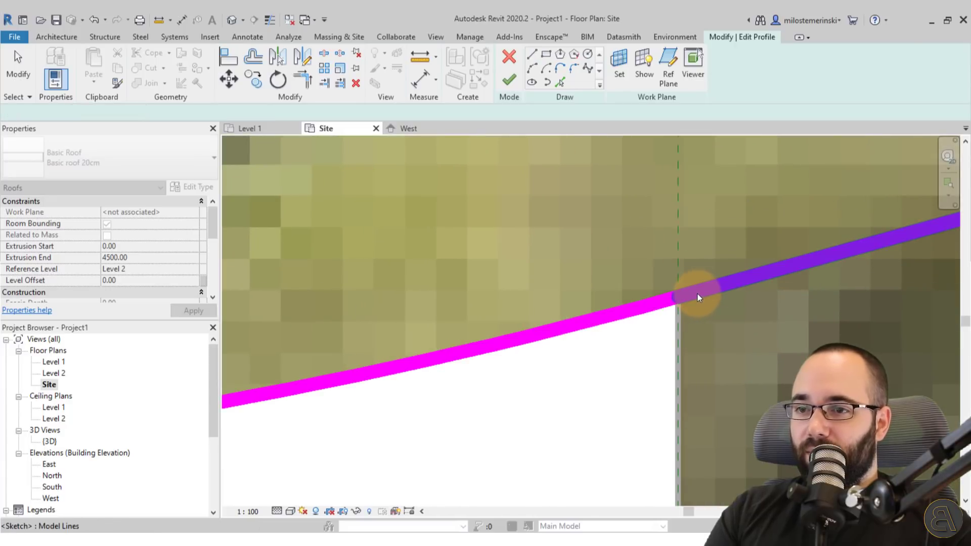
Step: Adjust the closing line's end to meet the curve's east endpoint and finish the roof copy's opening profile
left_click(700, 289)
left_click_drag(681, 297, 699, 293)
scroll(699, 293, "down", 5)
scroll(700, 293, "down", 2)
middle_click_drag(644, 217, 637, 223)
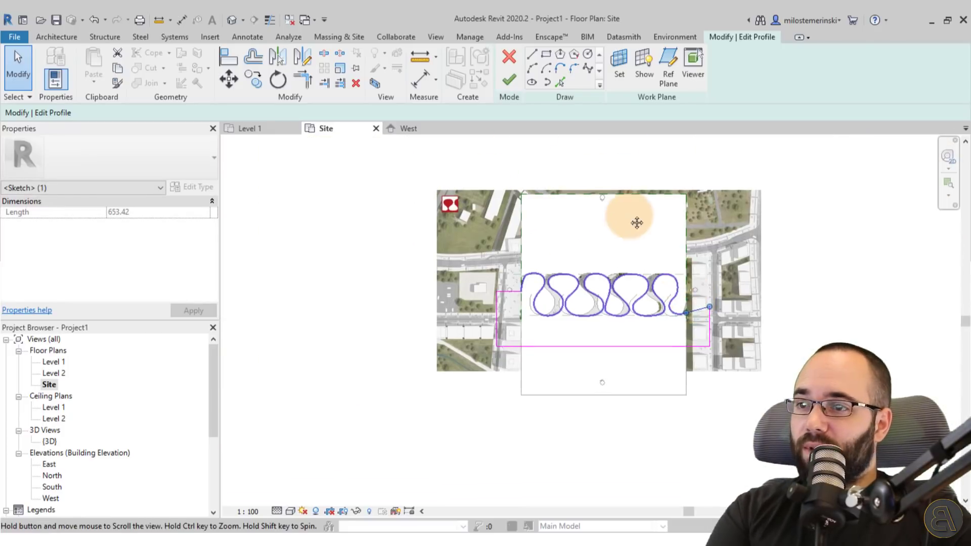
left_click(512, 86)
left_click(642, 419)
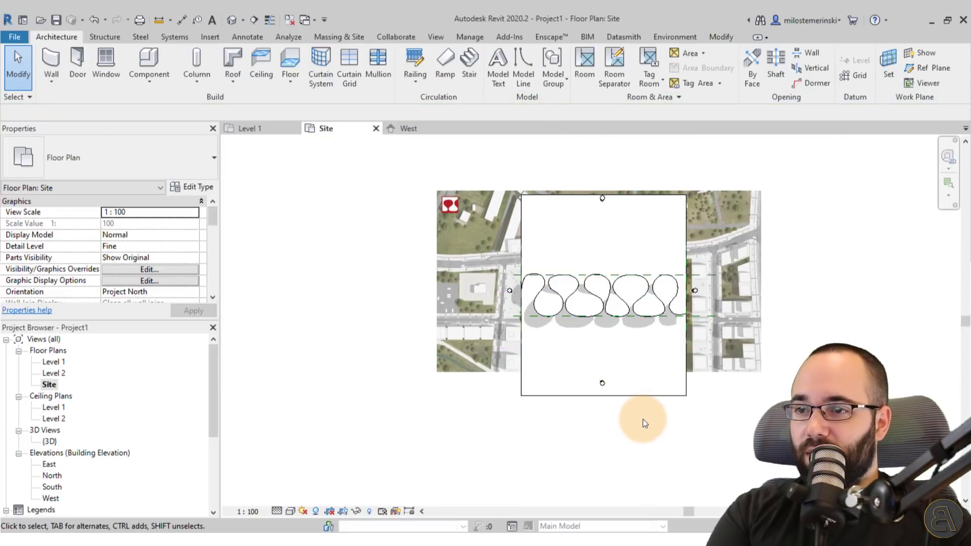
Step: In the 3D view, select the rotated roof copy and open its extrusion profile for editing
scroll(571, 400, "up", 5)
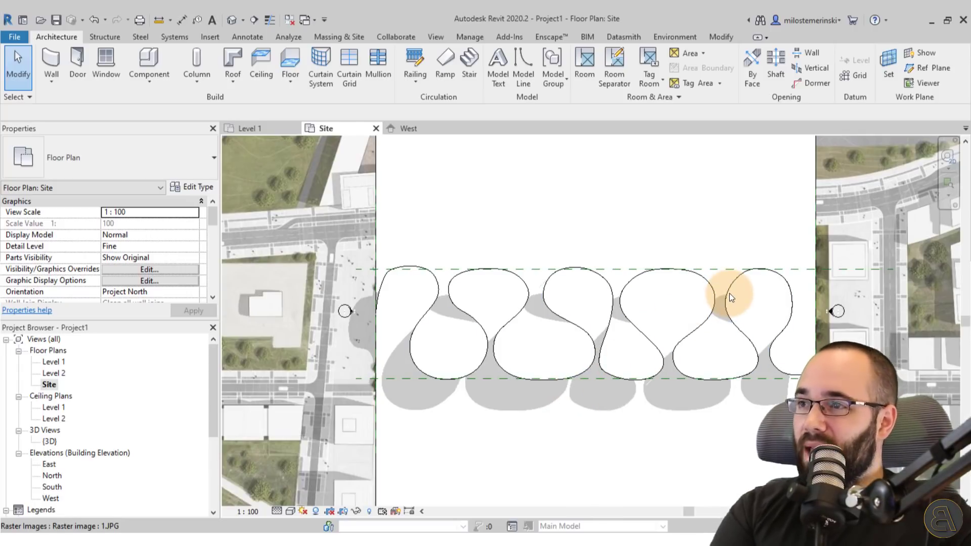
left_click(232, 20)
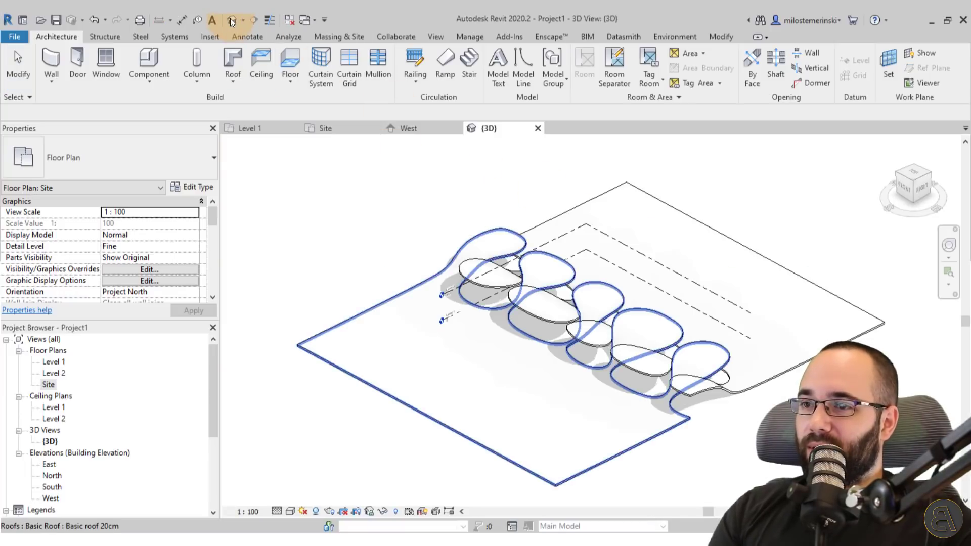
middle_click_drag(320, 130, 435, 265, "shift")
scroll(551, 312, "up", 3)
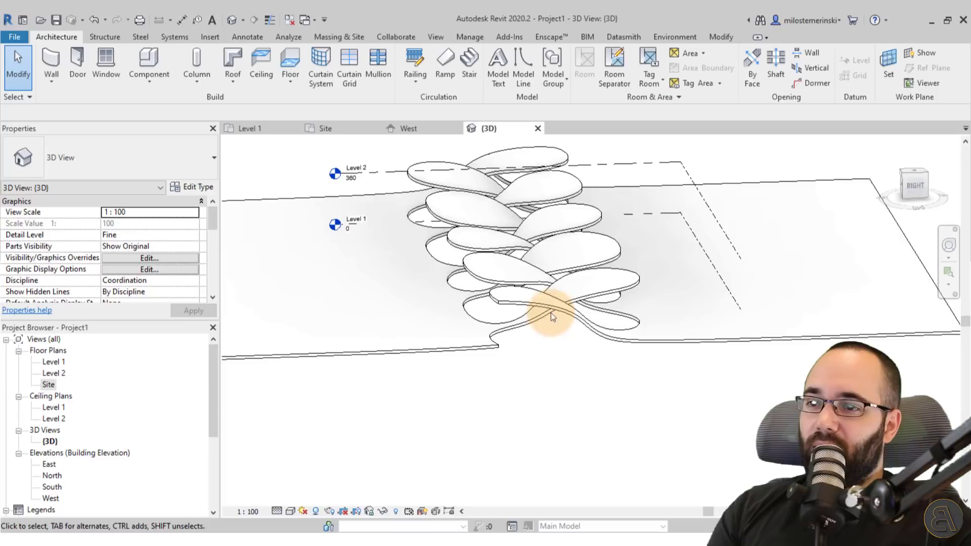
left_click(586, 328)
mouse_move(585, 327)
middle_mouse_down("shift")
mouse_move(590, 335)
mouse_move(582, 329)
middle_mouse_up("shift")
left_click(511, 84)
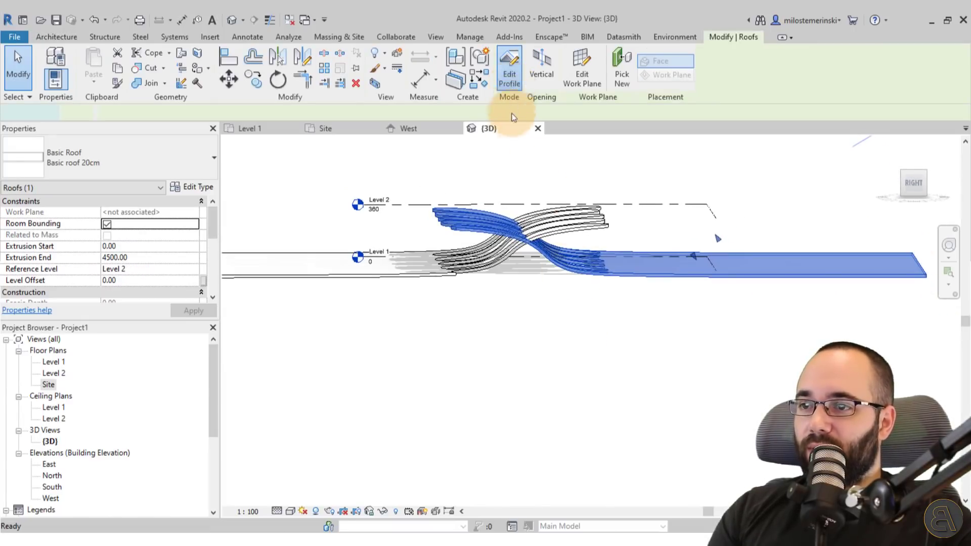
Step: Reshape the roof copy's profile spline with a level crest and a long, gentle base by repositioning its middle control points, and finish the edit
left_click(511, 241)
left_click_drag(522, 238, 513, 249)
left_click_drag(548, 261, 547, 262)
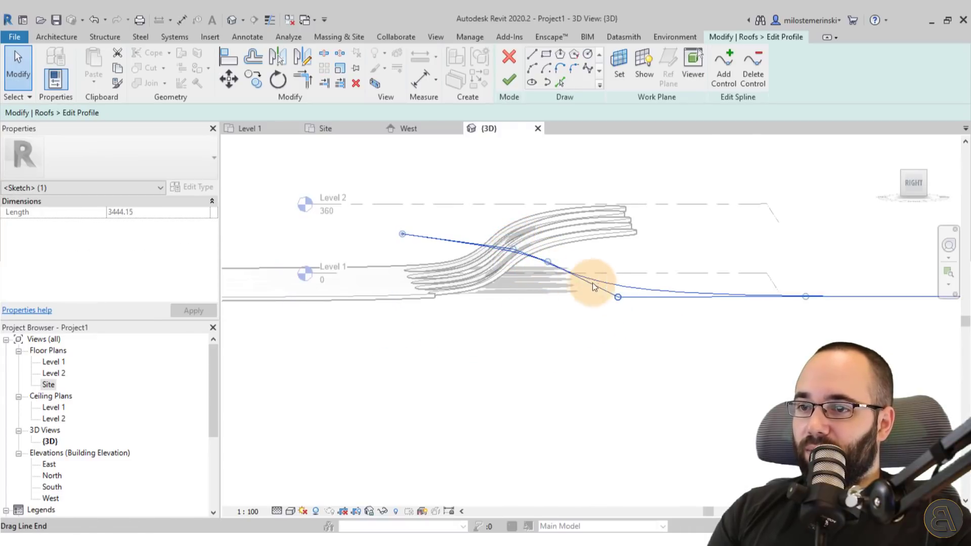
left_click_drag(618, 297, 582, 297)
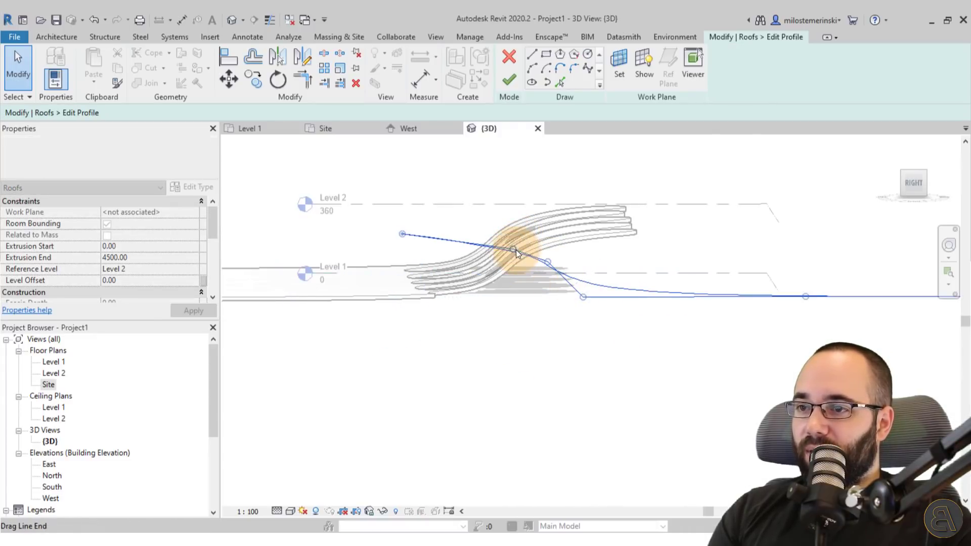
left_click_drag(513, 249, 493, 259)
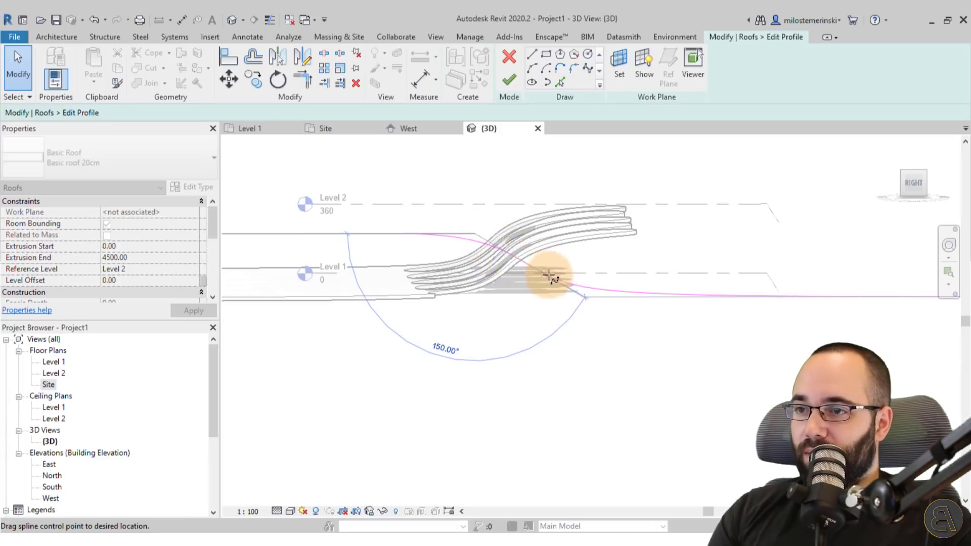
left_click_drag(544, 281, 513, 275)
left_click(492, 249)
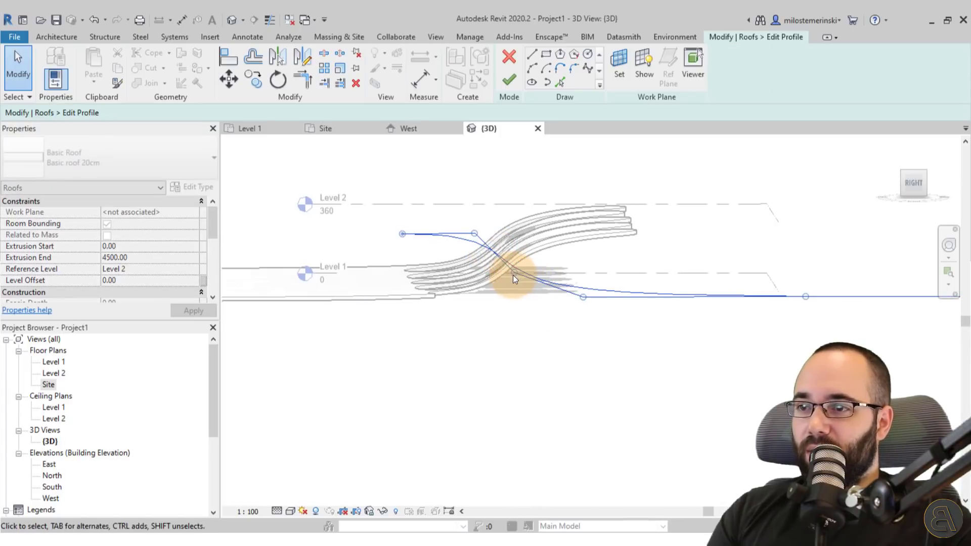
left_click(485, 245)
mouse_move(475, 234)
left_mouse_down()
mouse_move(494, 245)
mouse_move(487, 234)
left_mouse_up()
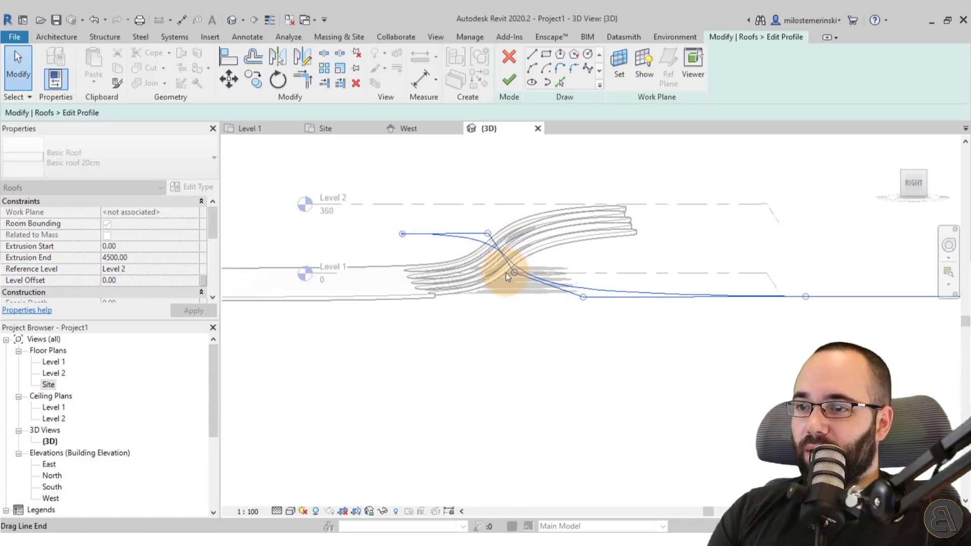
left_click_drag(508, 273, 642, 297)
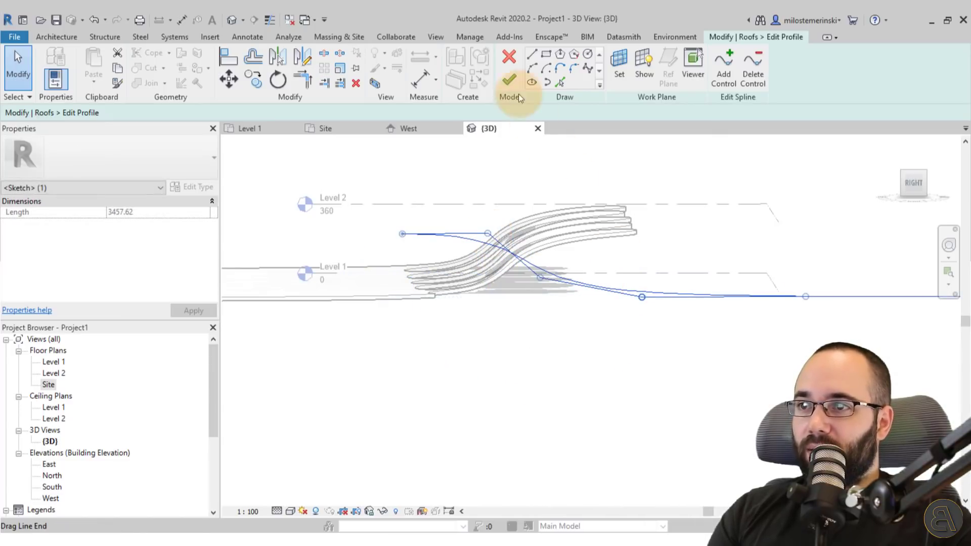
left_click(569, 361)
Step: Edit the rotated roof copy's profile again, lowering the spline's raised end point so the lobe tips dip downward, and finish the edit
scroll(560, 362, "down", 1)
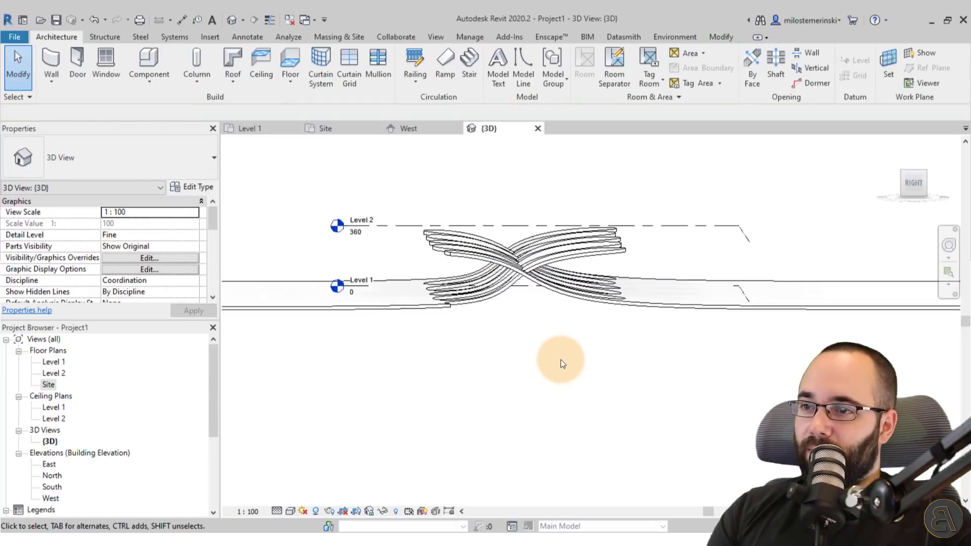
middle_click_drag(559, 363, 494, 238, "shift")
left_click(490, 287)
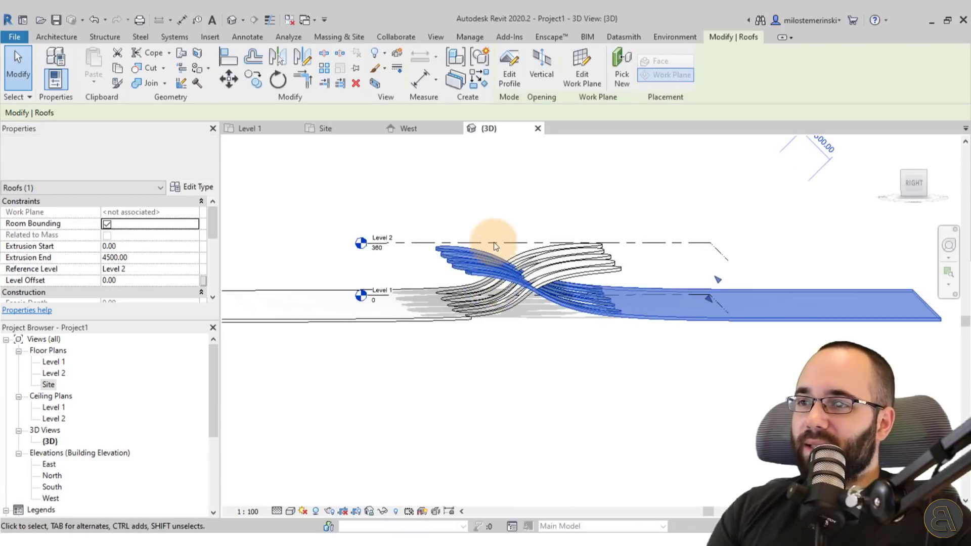
left_click(507, 84)
scroll(464, 272, "up", 3)
left_click(464, 269)
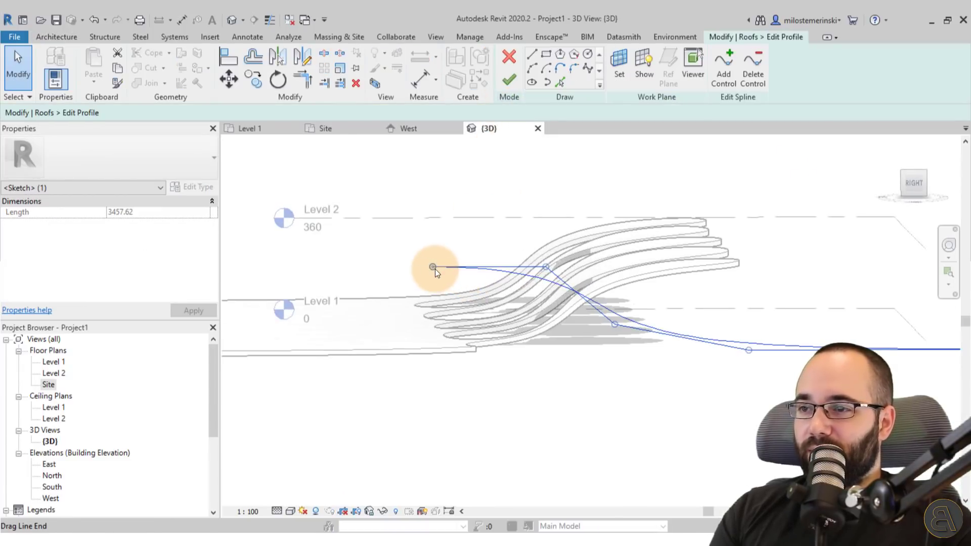
left_click_drag(433, 267, 454, 288)
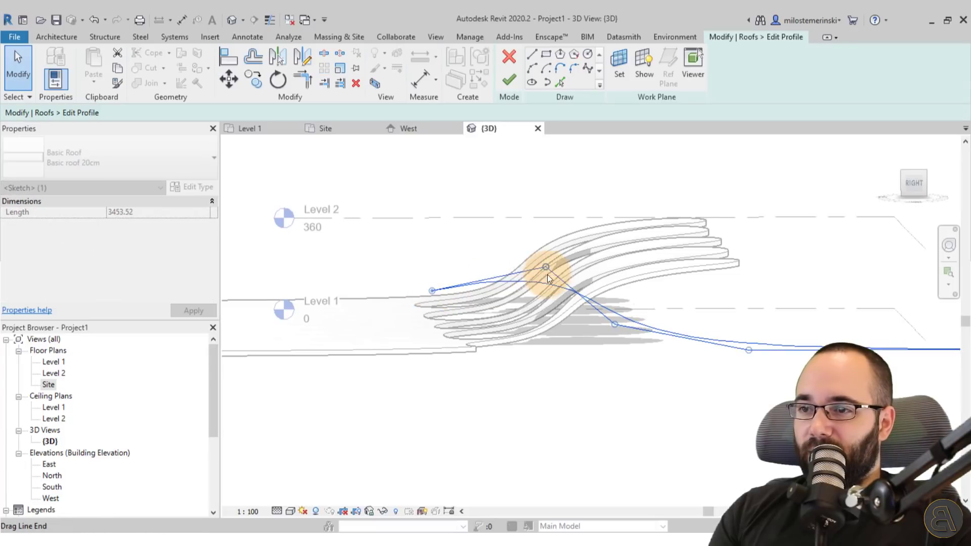
left_click(509, 81)
left_click(548, 340)
mouse_move(548, 340)
middle_mouse_down("shift")
mouse_move(556, 347)
mouse_move(574, 330)
mouse_move(628, 325)
middle_mouse_up("shift")
Step: Edit the original roof's profile, lowering the spline's raised end point and the neighbouring control point to match the copy, and finish the edit
left_click(640, 317)
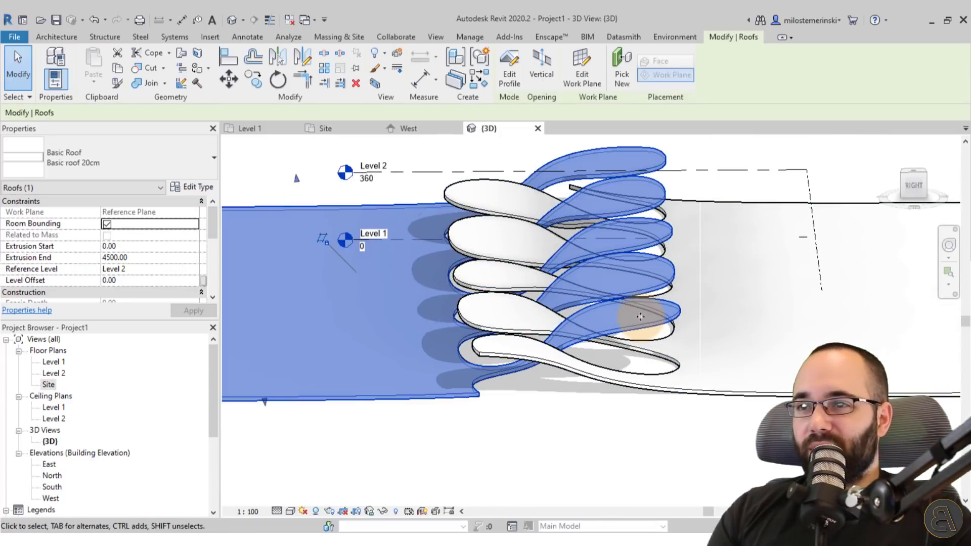
left_click(548, 161)
left_click(501, 80)
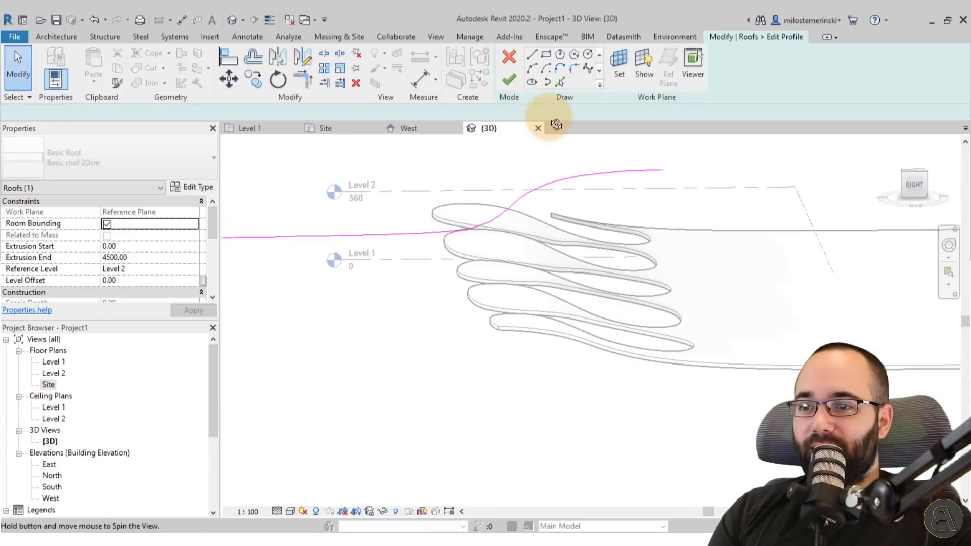
left_click(628, 178)
left_click_drag(655, 176, 660, 194)
left_click_drag(541, 184, 560, 195)
left_click(514, 86)
left_click(680, 408)
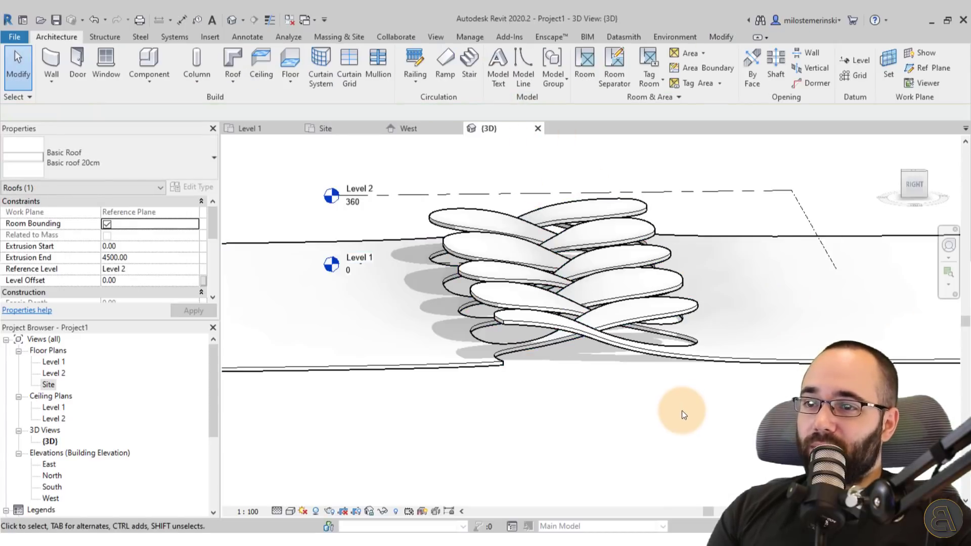
Step: Inspect the interwoven roof lobes in 3D and return to the Site floor plan
middle_click_drag(681, 410, 681, 410, "shift")
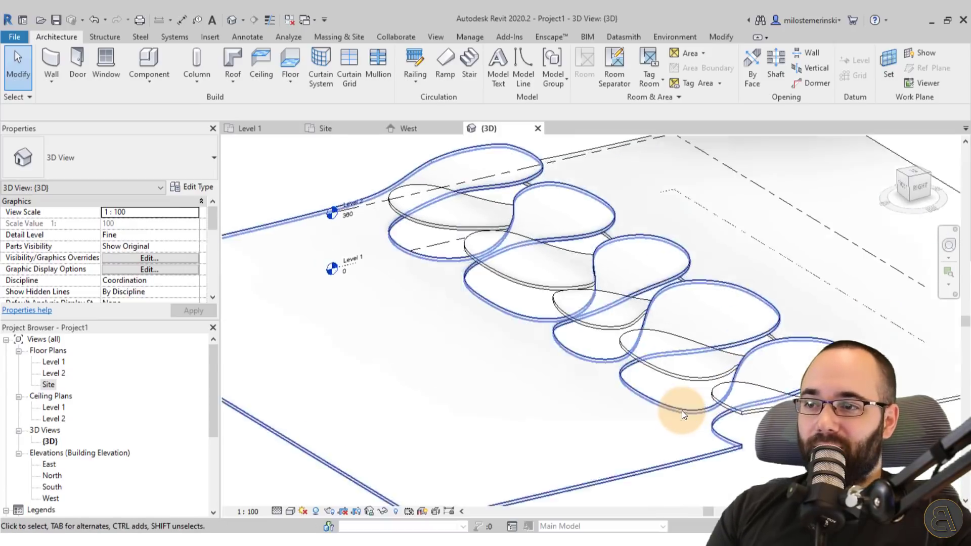
scroll(390, 232, "up", 2)
scroll(432, 236, "down", 2)
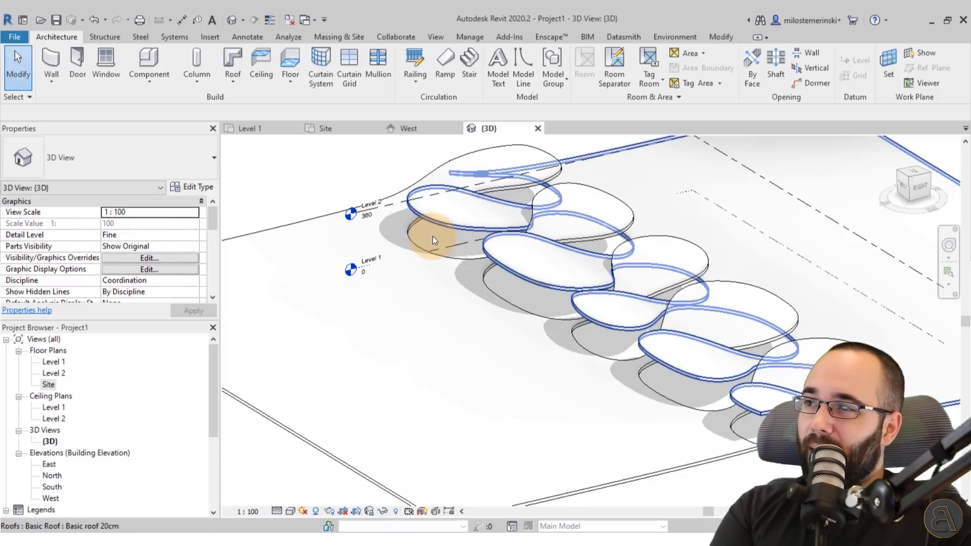
left_click(347, 131)
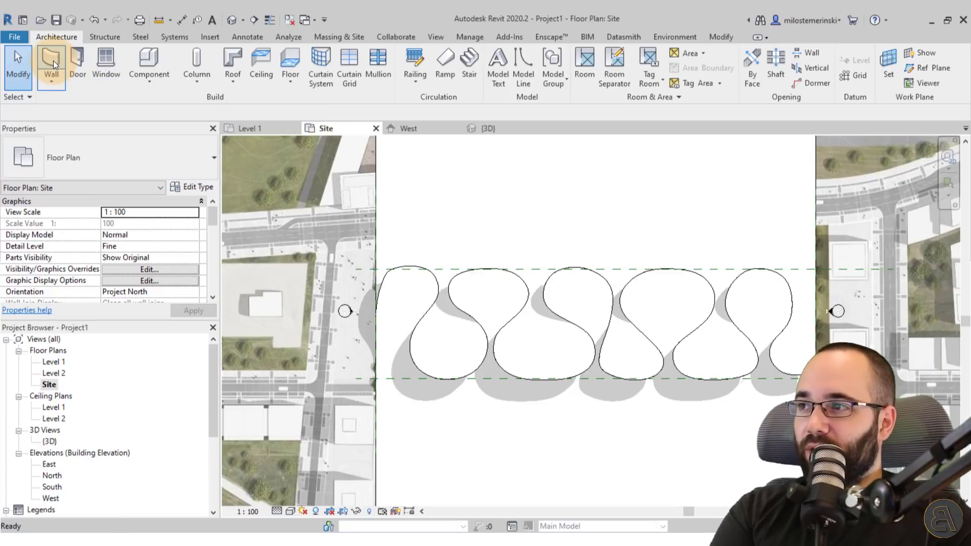
left_click(52, 63)
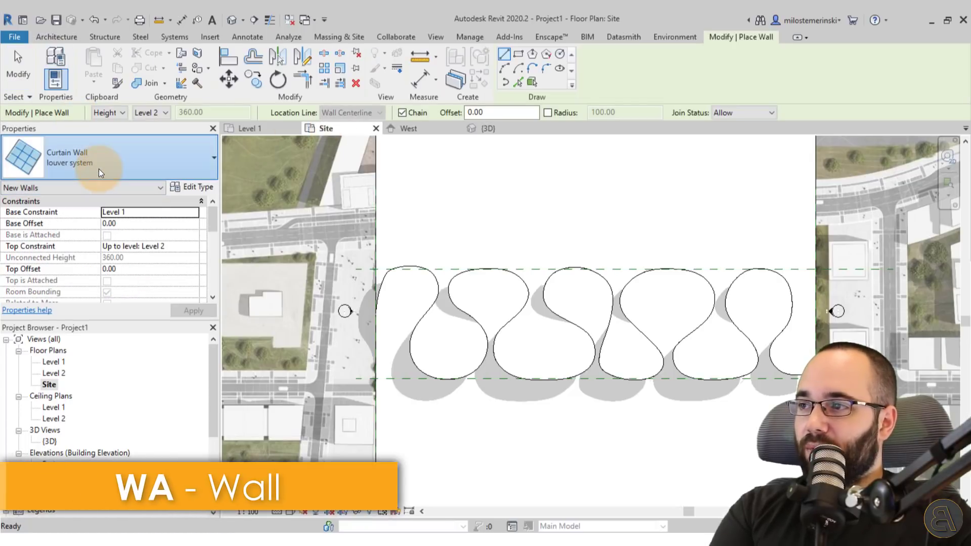
left_click(98, 169)
scroll(60, 238, "up", 2)
left_click(60, 234)
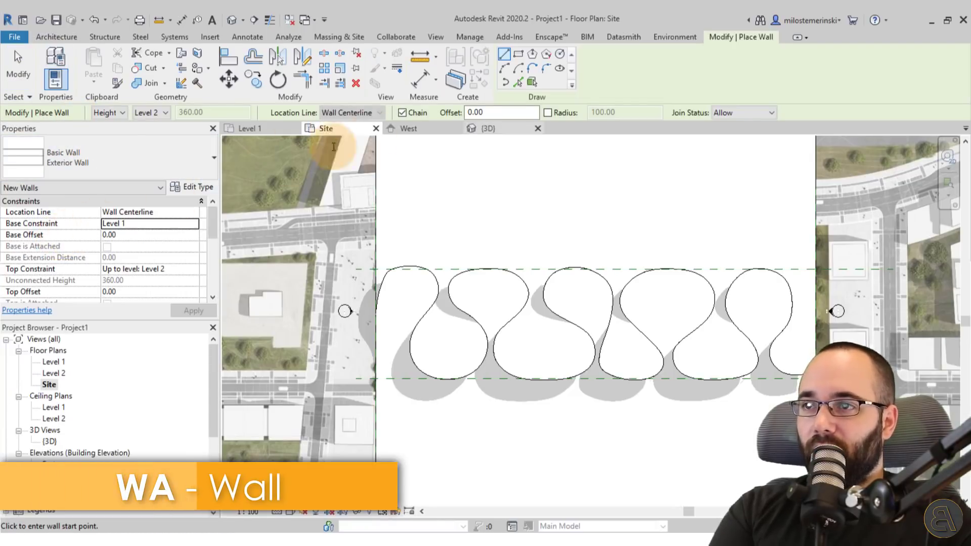
left_click(518, 82)
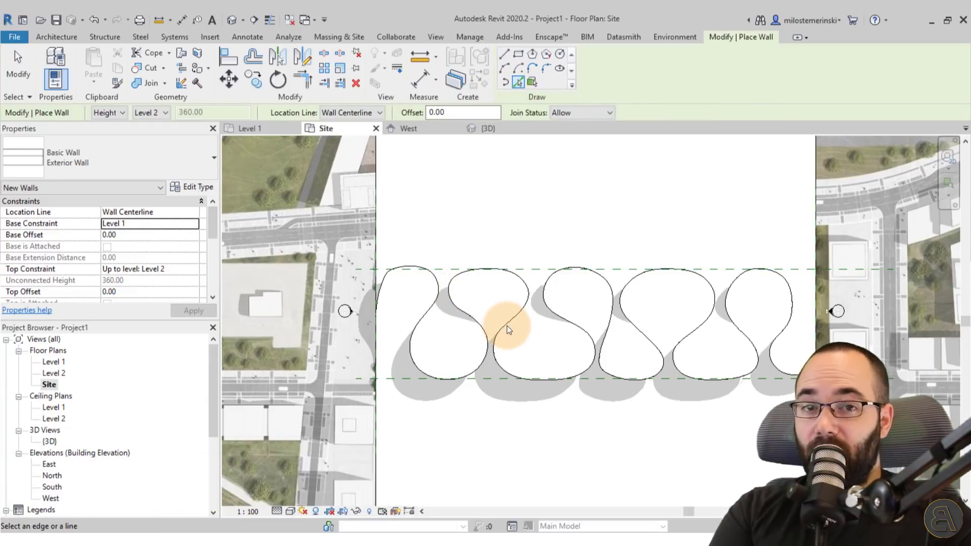
key("Escape")
key("Escape")
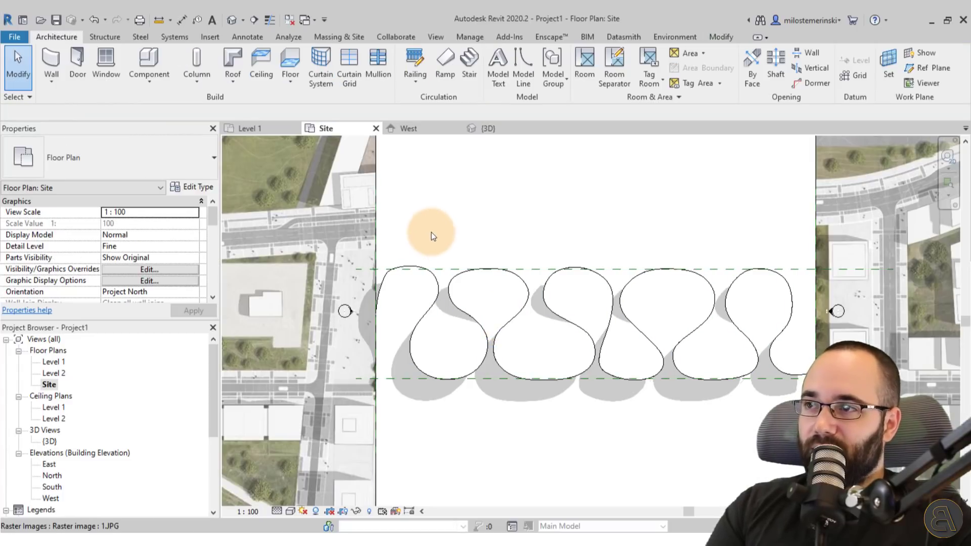
Step: Trace the shared wavy roof curve with a detail line in the Medium Lines style by picking the existing edge
left_click(260, 36)
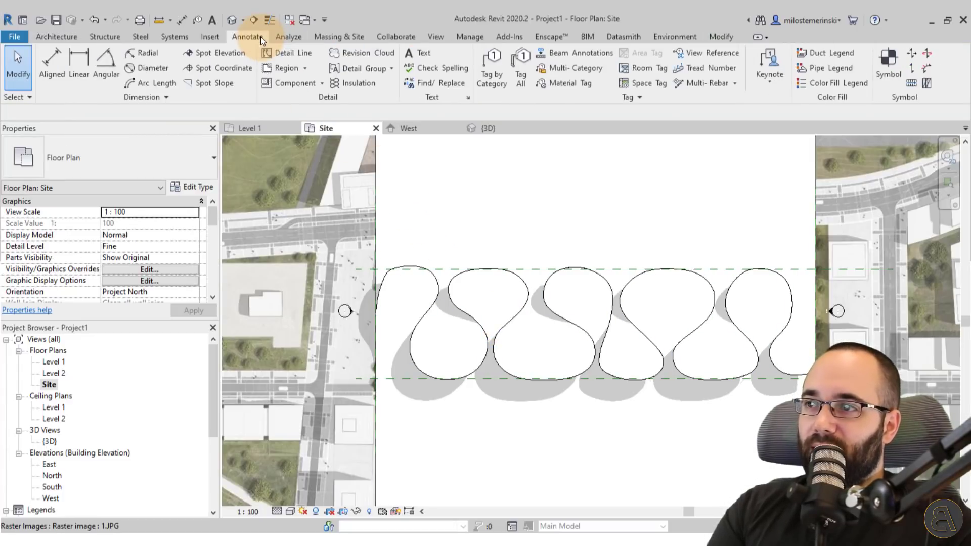
left_click(282, 54)
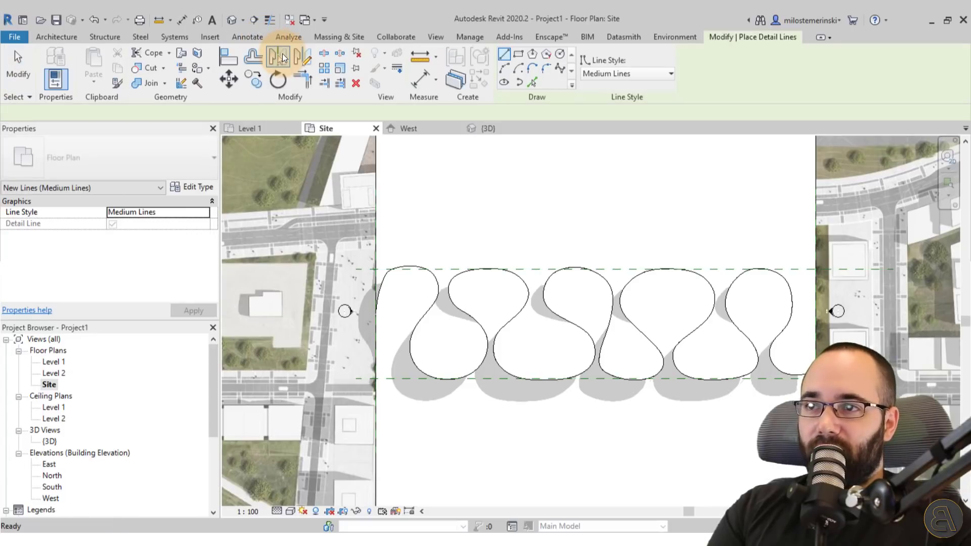
left_click(531, 84)
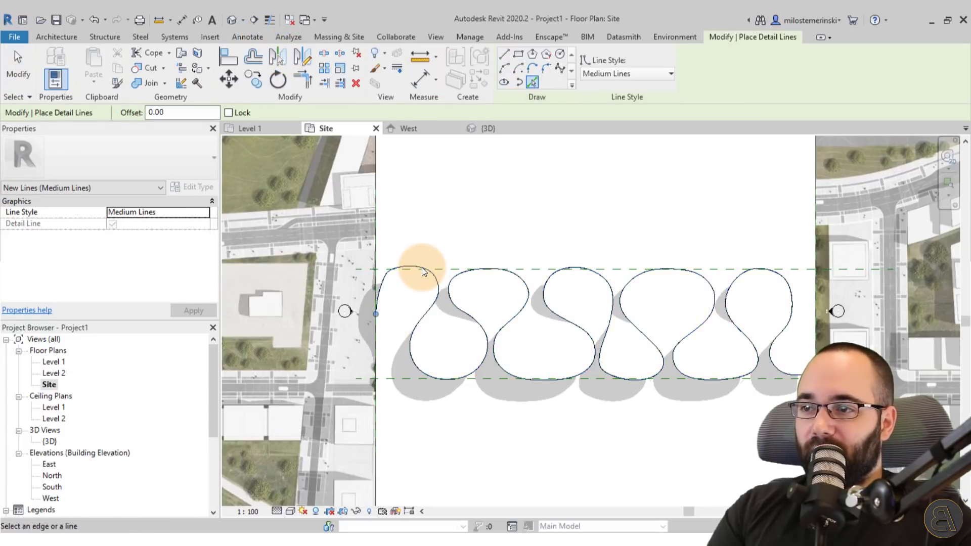
key("Escape")
key("Escape")
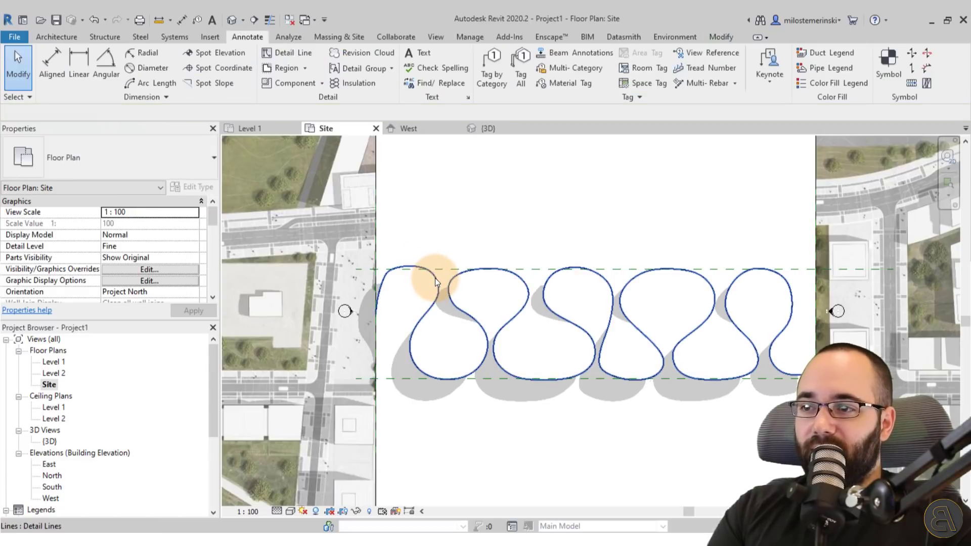
Step: Start placing an Exterior Wall from Level 1 up to Level 2 using the Pick Lines method
left_click(57, 37)
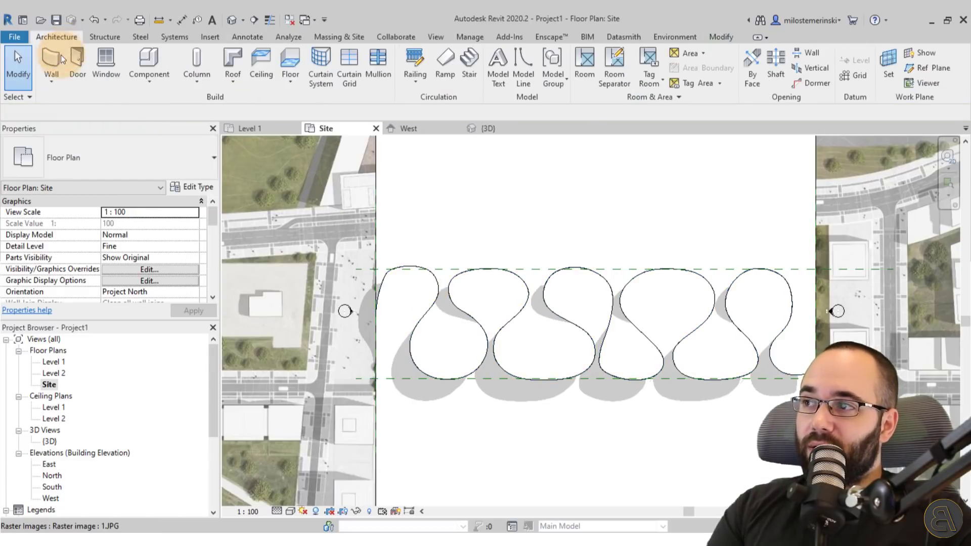
left_click(57, 63)
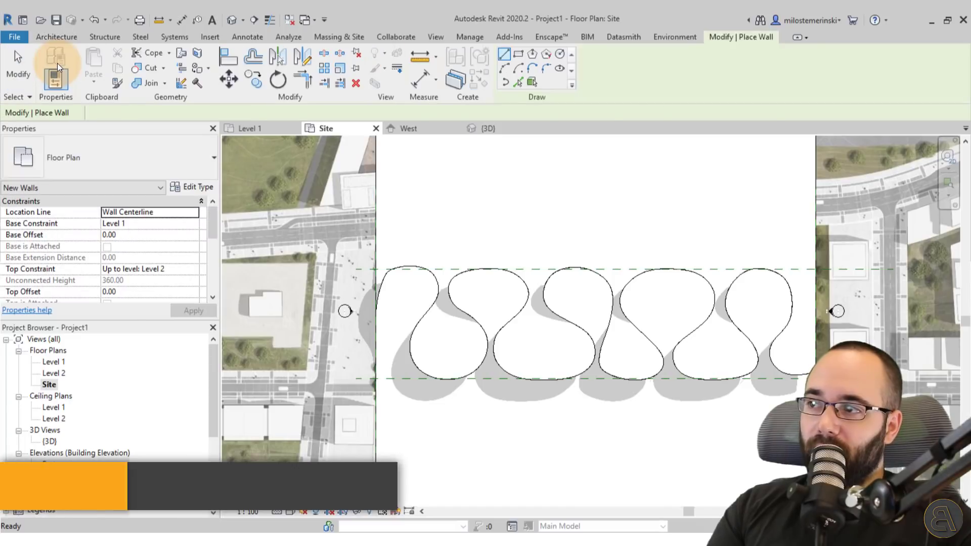
left_click(516, 83)
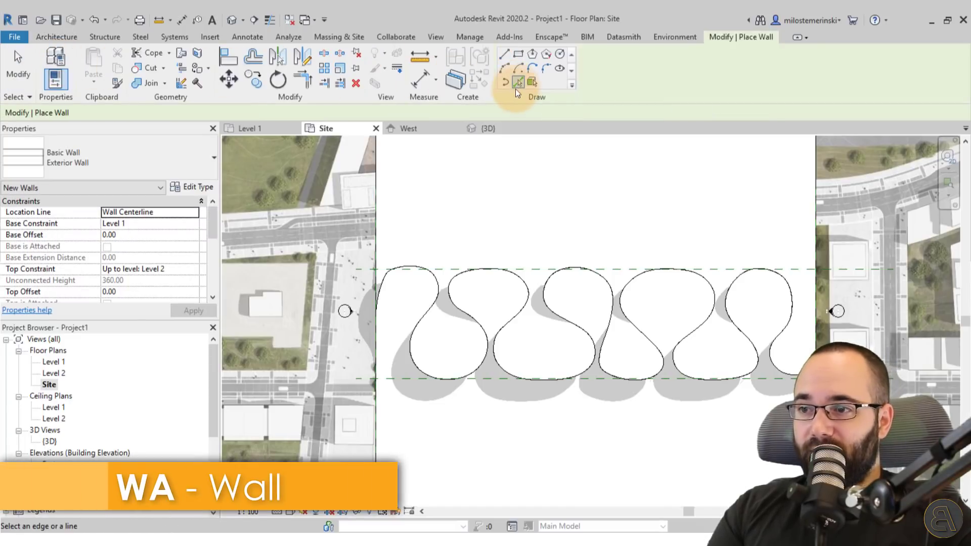
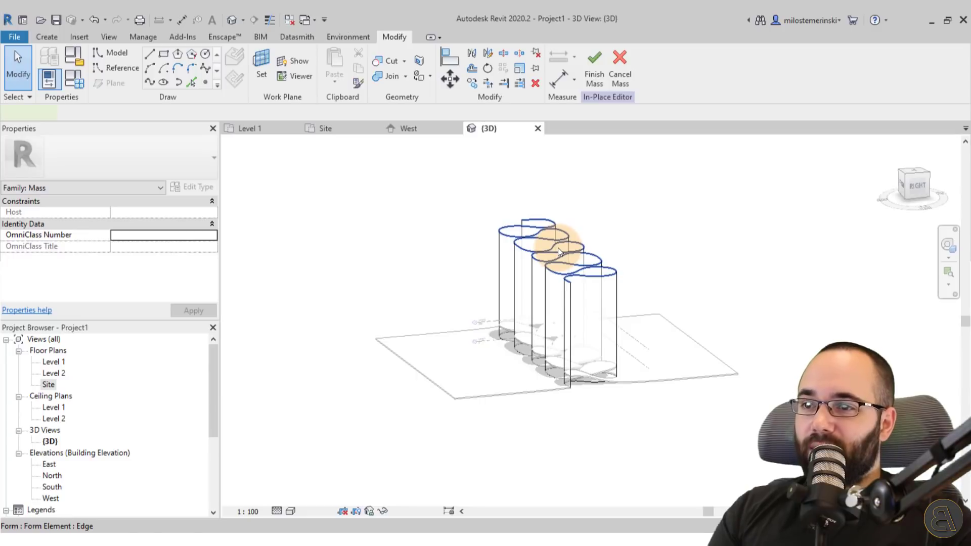
Step: Lower the top of the extruded wavy mass form to roughly the Level 2 height, just above the roofs
left_click_drag(579, 268, 579, 329)
middle_click_drag(579, 329, 626, 384, "shift")
scroll(626, 384, "up", 2)
left_click(579, 389)
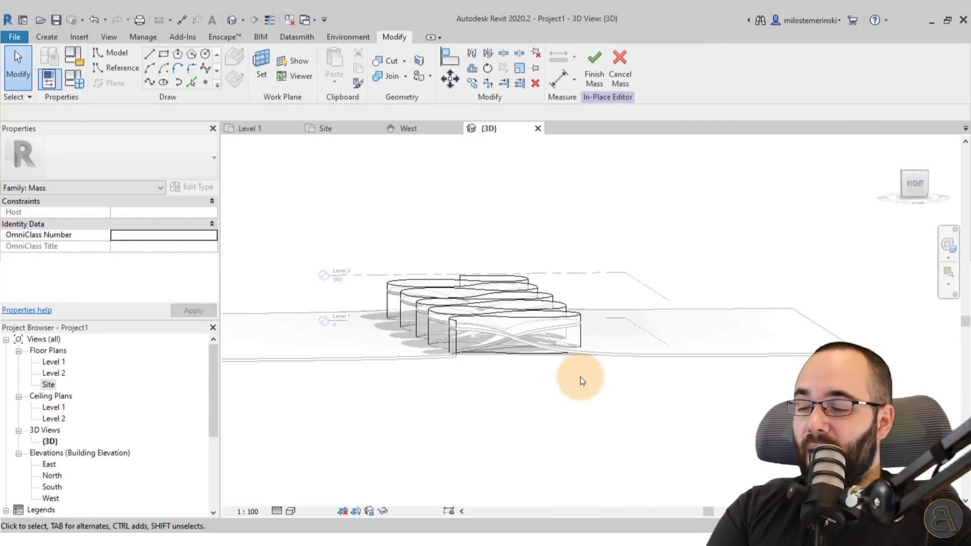
Step: Set the work plane on the end face of one curved roof and trace that roof's wavy profile edge with a picked model line
left_click(259, 81)
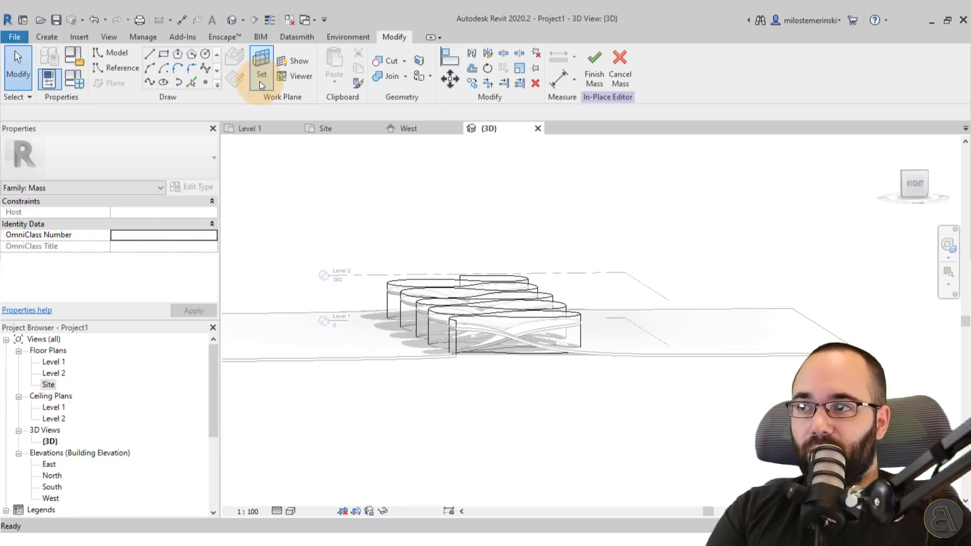
left_click(755, 358)
scroll(754, 358, "up", 1)
scroll(755, 362, "up", 1)
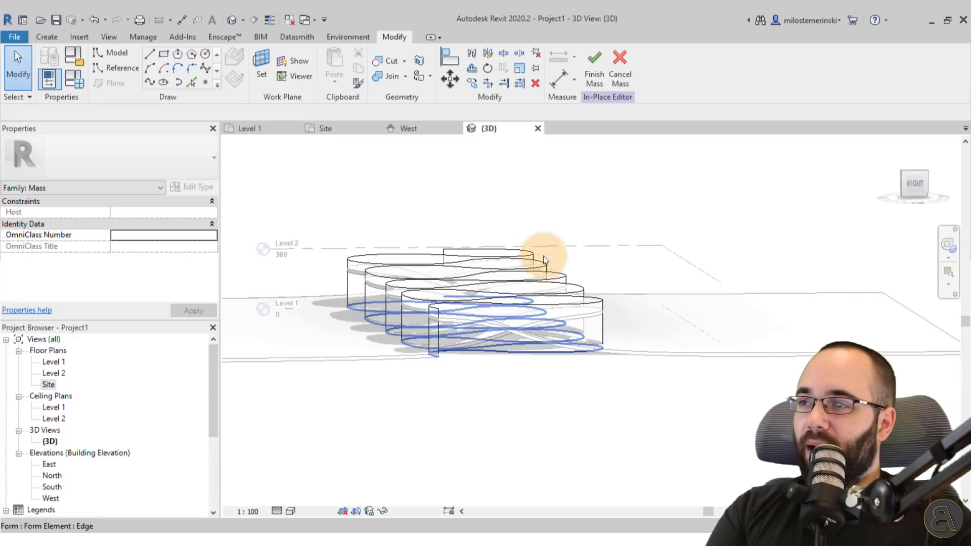
left_click(191, 82)
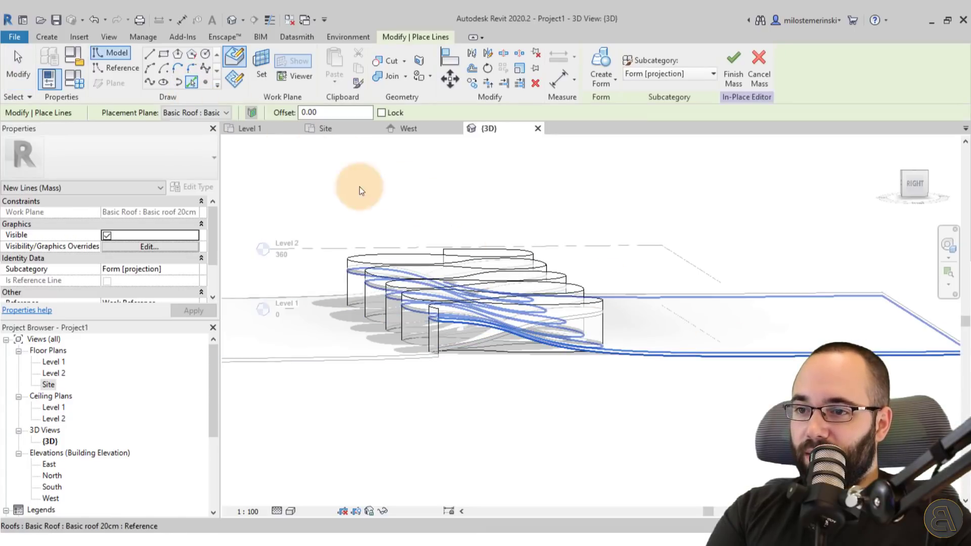
scroll(638, 354, "up", 2)
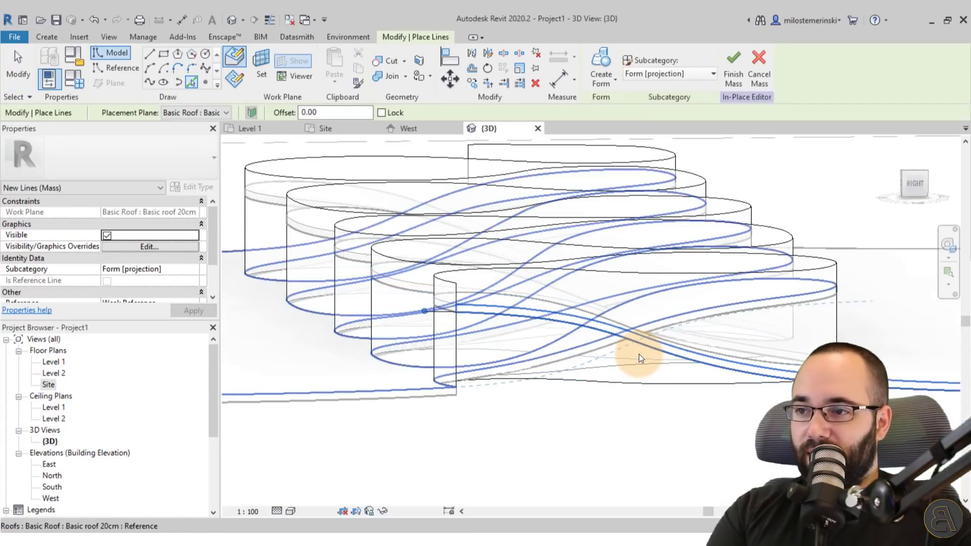
scroll(639, 354, "down", 3)
left_click(639, 354)
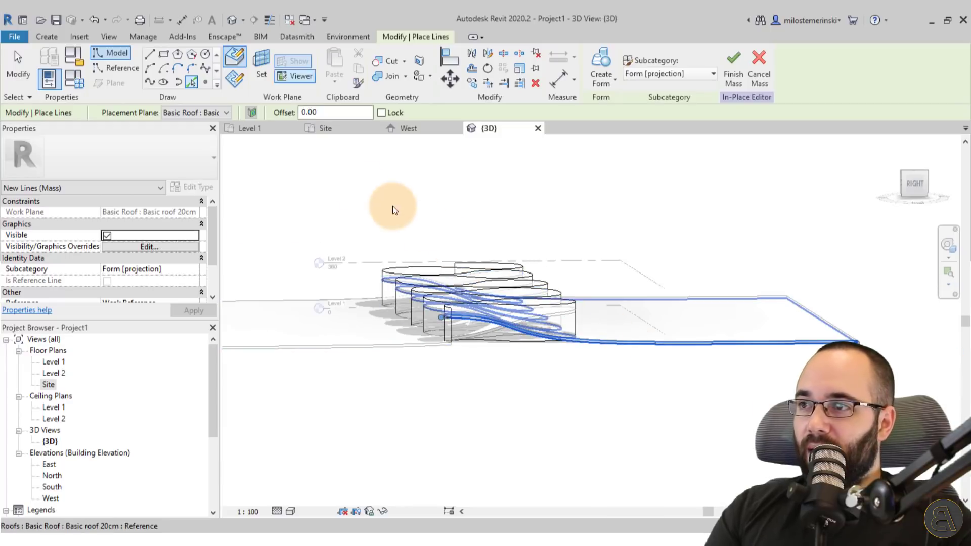
Step: Close the traced roof curve into a loop with straight lines extending past the mass, up above it, across and back down to the roof's far end
left_click(149, 55)
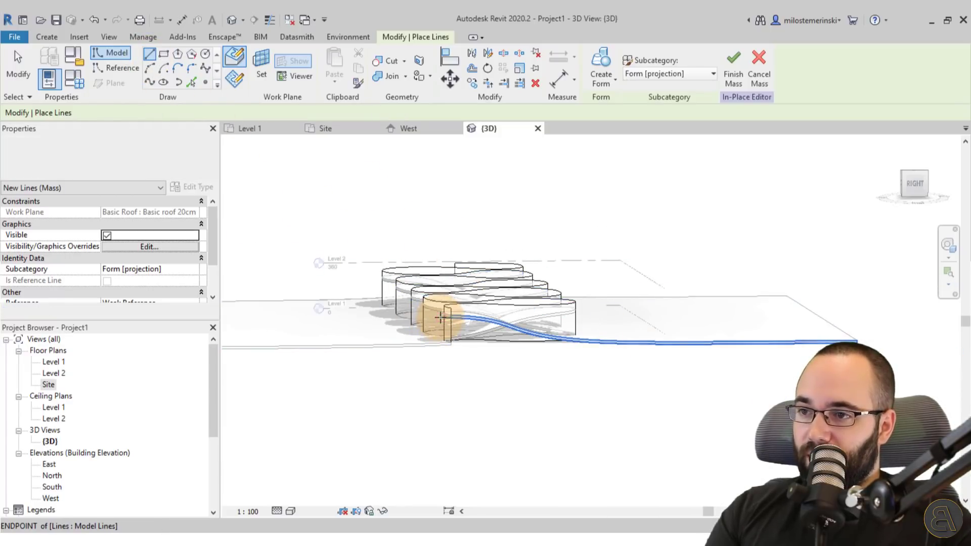
left_click(430, 318)
left_click(359, 318)
left_click(364, 226)
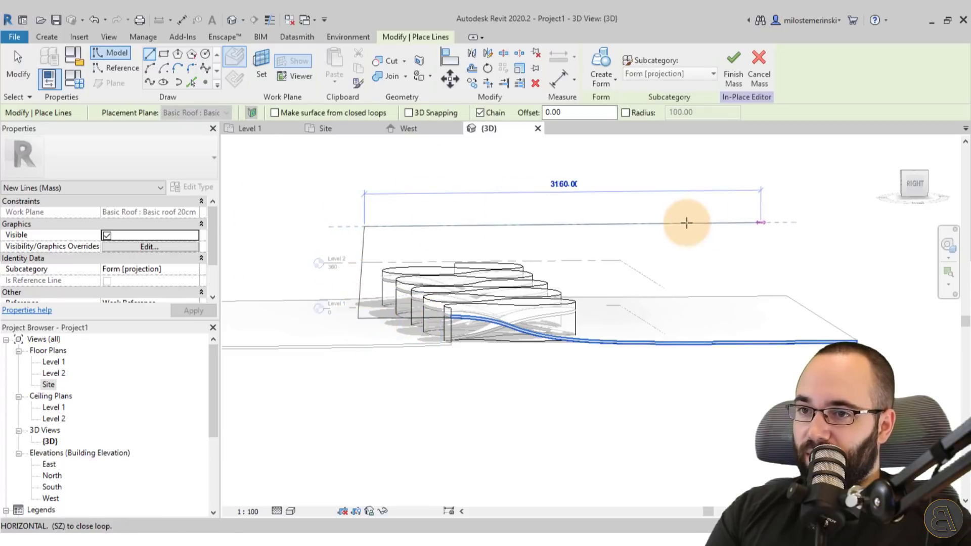
left_click(793, 221)
scroll(856, 326, "up", 4)
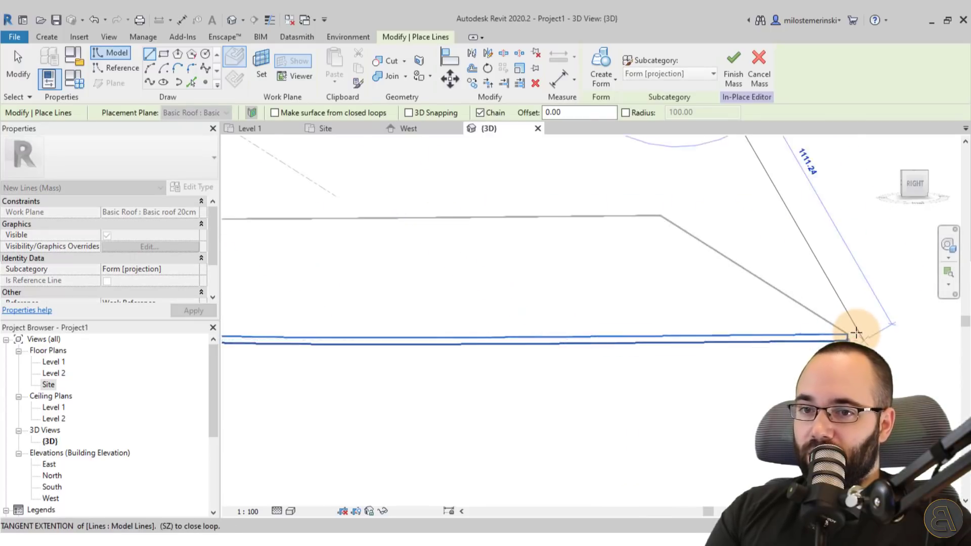
left_click(820, 335)
scroll(797, 373, "down", 5)
key("Escape")
key("Escape")
Step: Create a void form from the whole chain of lines in the closed roof-curve profile
key("Tab")
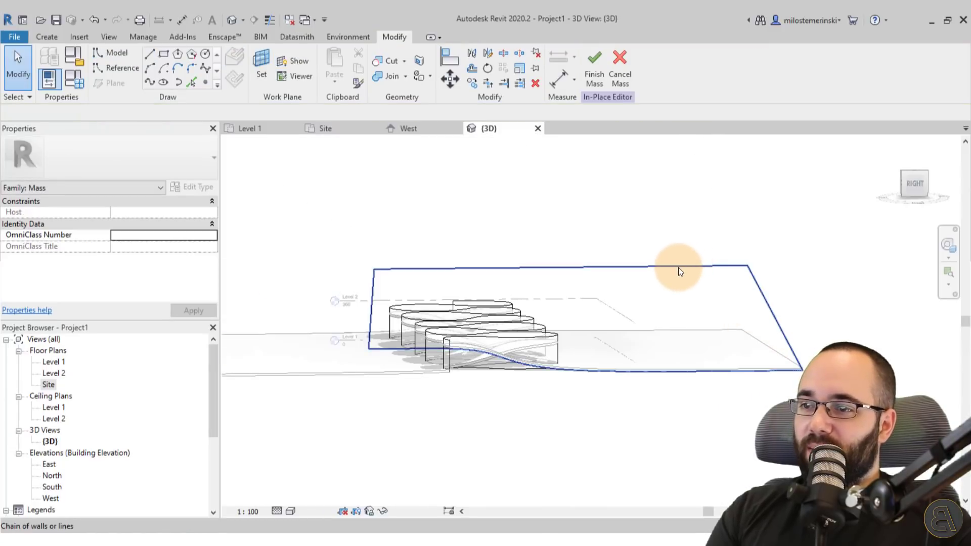
left_click(678, 267)
middle_click_drag(676, 252, 616, 212, "shift")
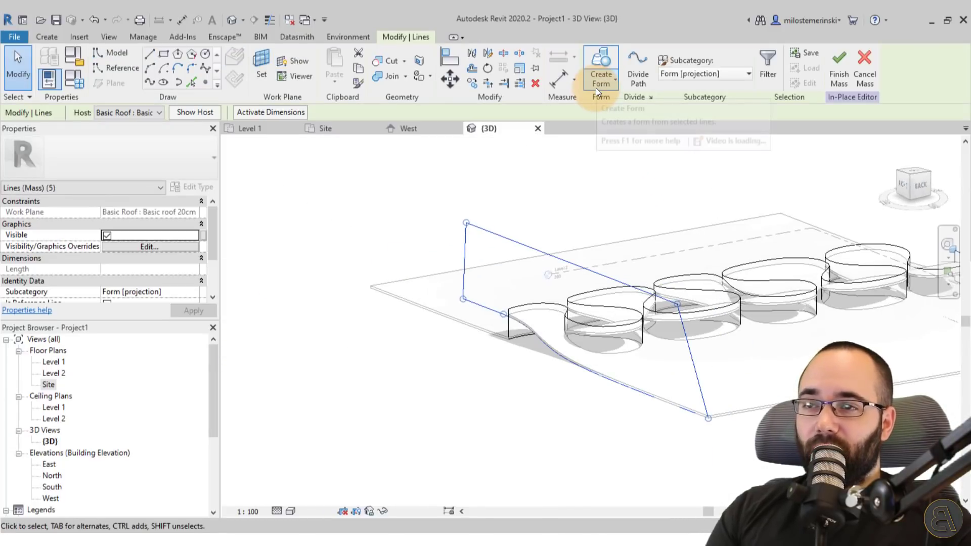
left_click(596, 88)
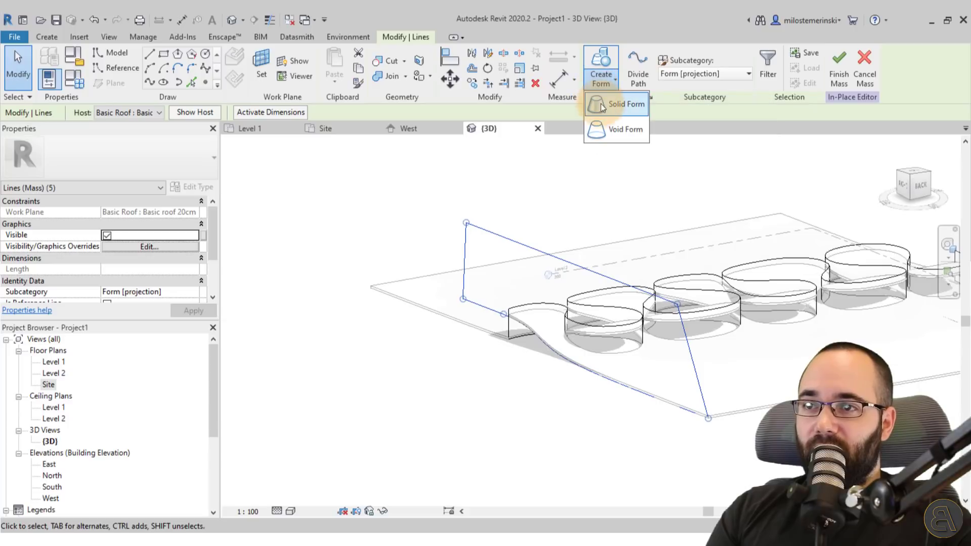
left_click(611, 132)
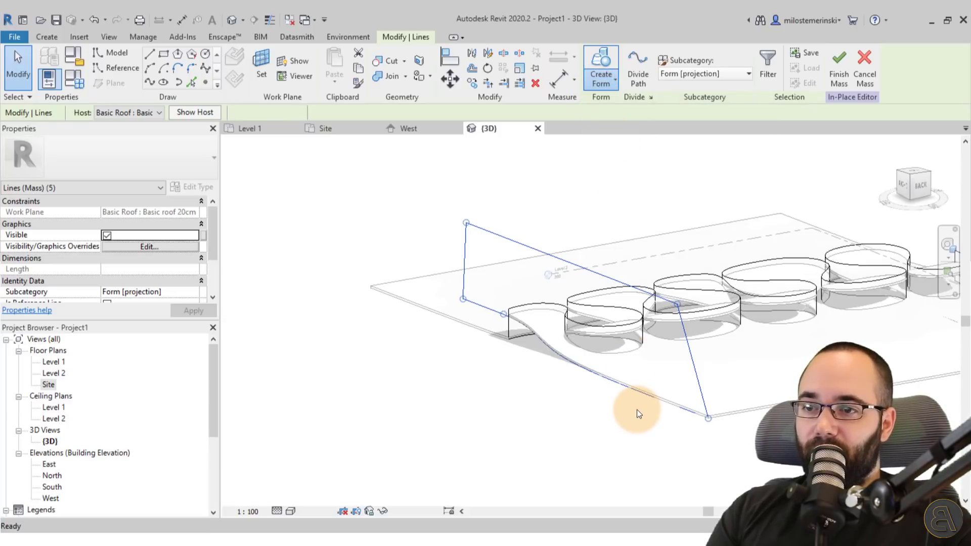
Step: Stretch the void form's end face past the far end of the wavy mass, to a depth of about 4556, and finish the mass
mouse_move(636, 410)
middle_mouse_down("shift")
mouse_move(629, 406)
mouse_move(641, 417)
middle_mouse_up("shift")
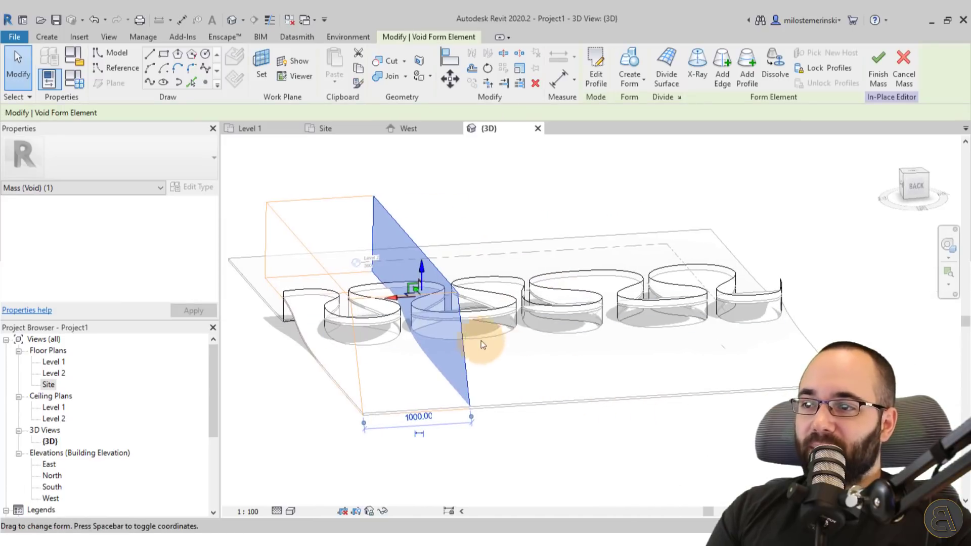
left_click_drag(735, 282, 769, 277)
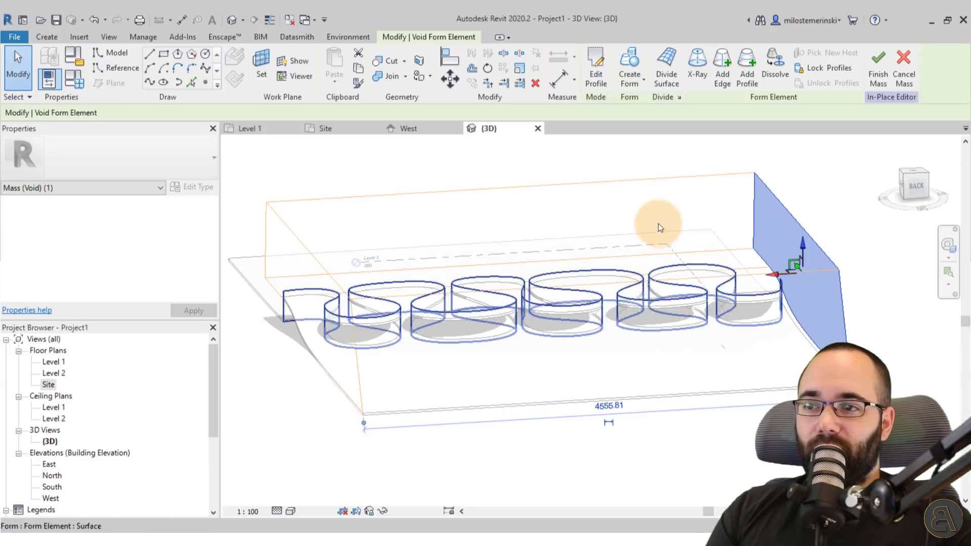
left_click(627, 208)
middle_click_drag(627, 208, 627, 207, "shift")
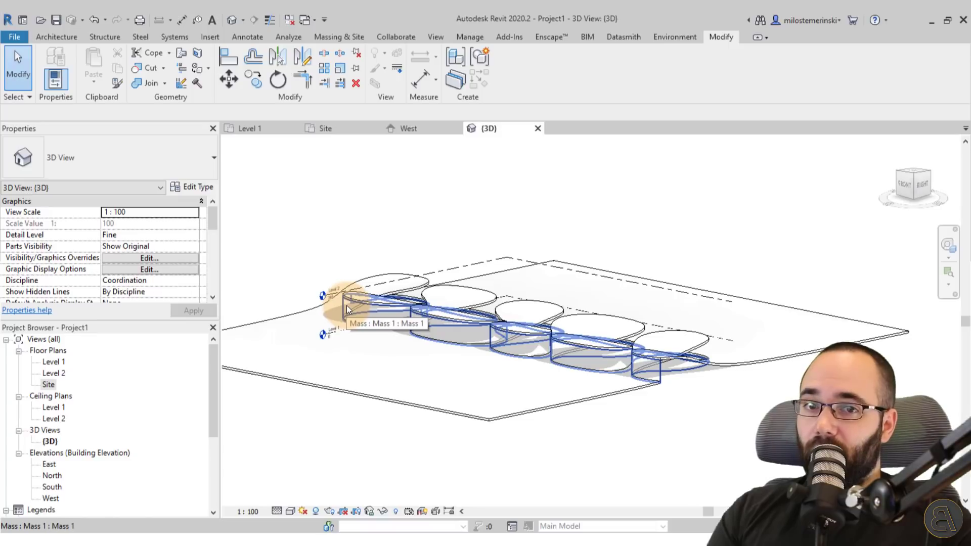
Step: Examine how the trimmed mass fits beneath the curved roof lobes in the 3D view
middle_click_drag(347, 305, 408, 317, "shift")
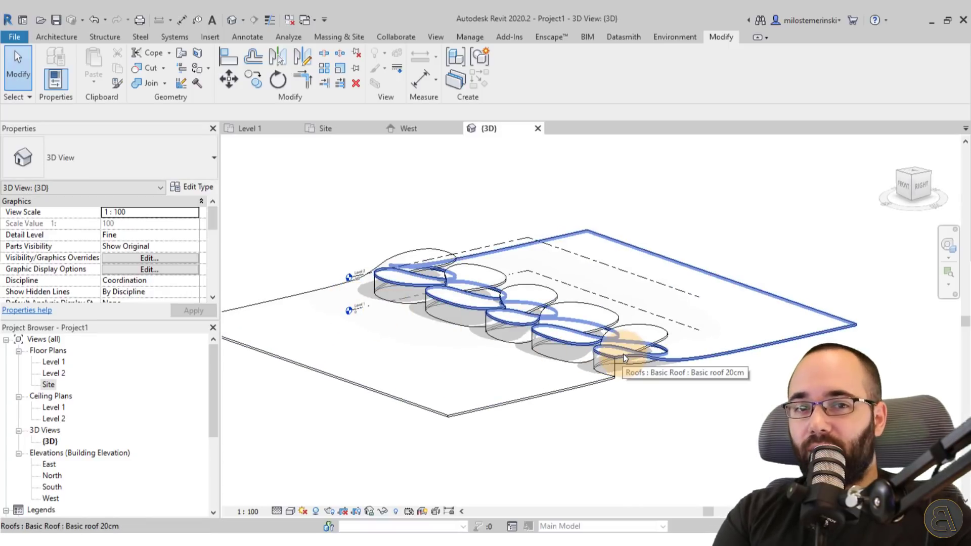
key("Tab")
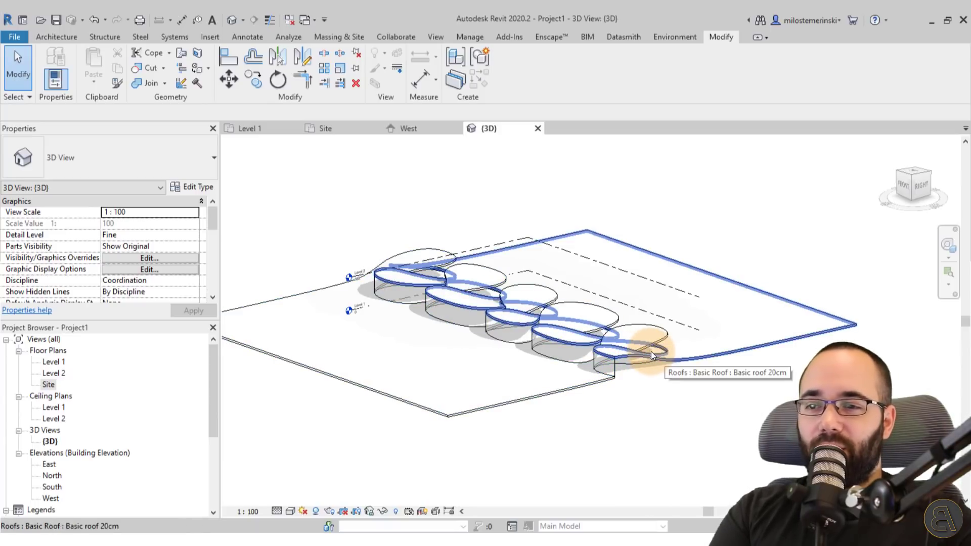
key("Tab")
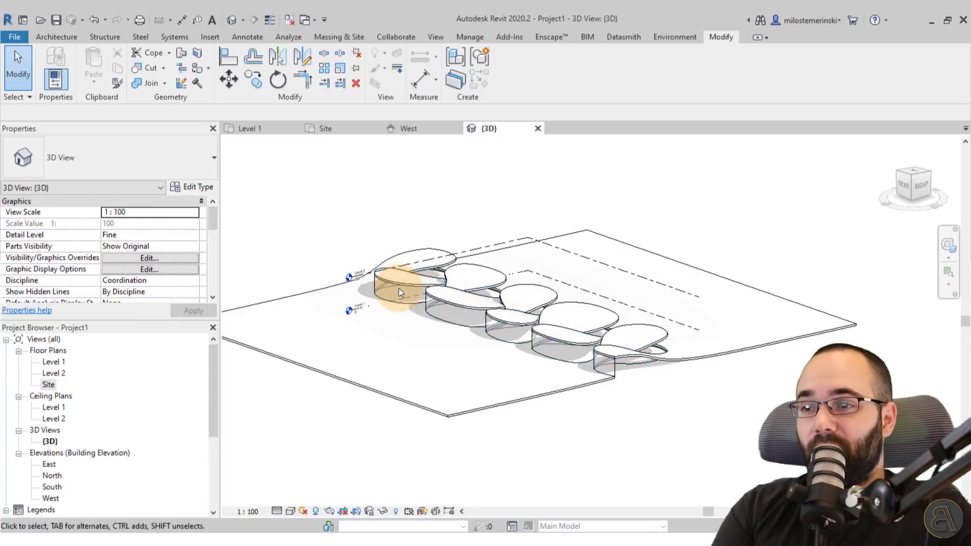
mouse_move(399, 290)
middle_mouse_down("shift")
mouse_move(406, 295)
mouse_move(400, 289)
middle_mouse_up("shift")
scroll(484, 363, "up", 2)
middle_click_drag(452, 335, 484, 363)
left_click(437, 331)
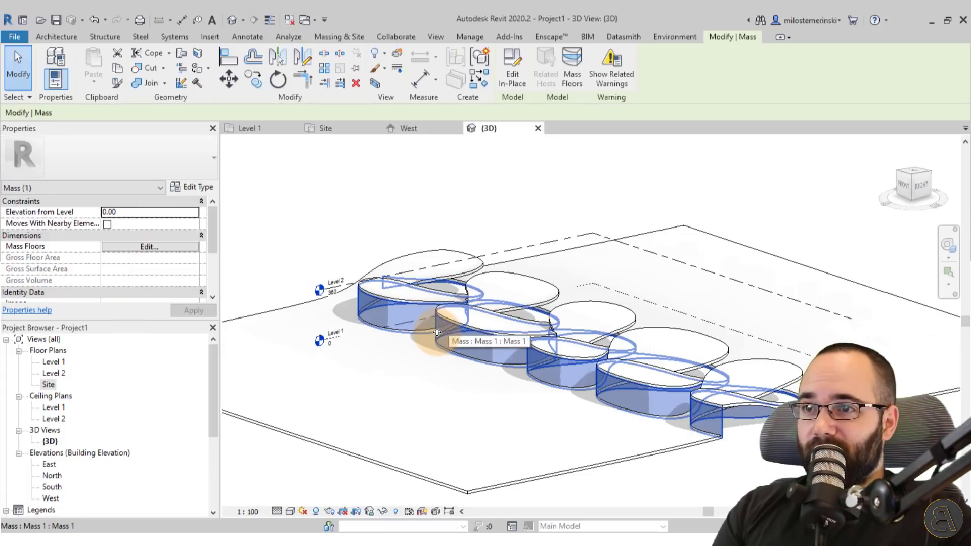
key("Escape")
left_click(58, 37)
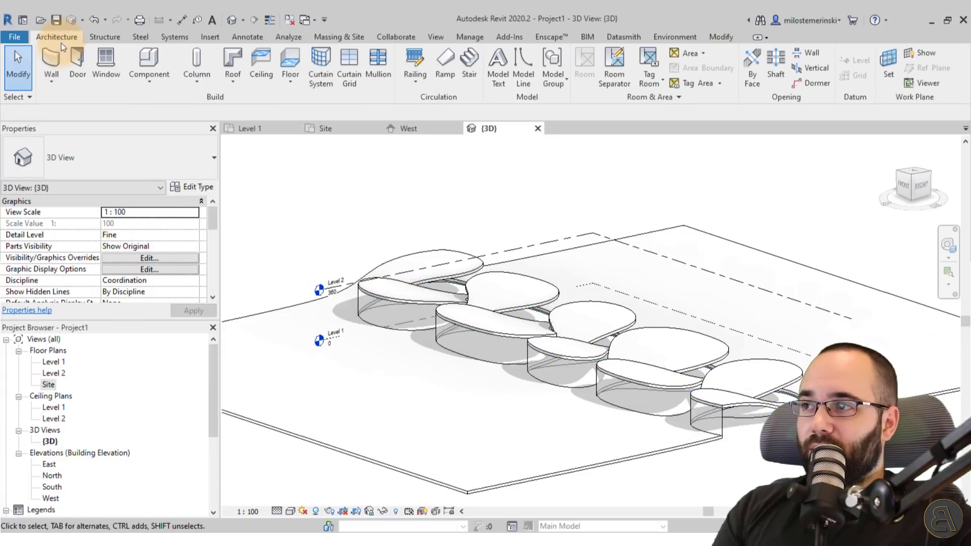
left_click(56, 58)
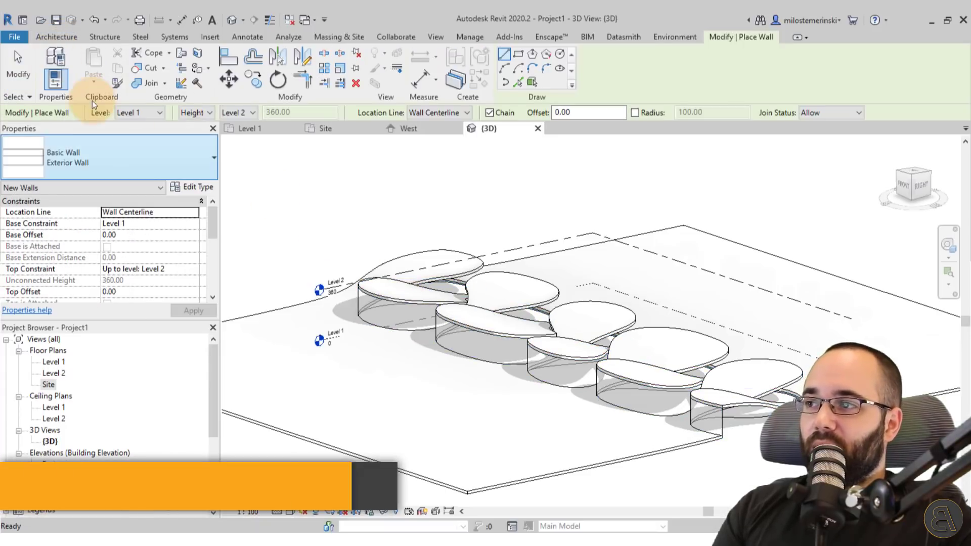
left_click(138, 166)
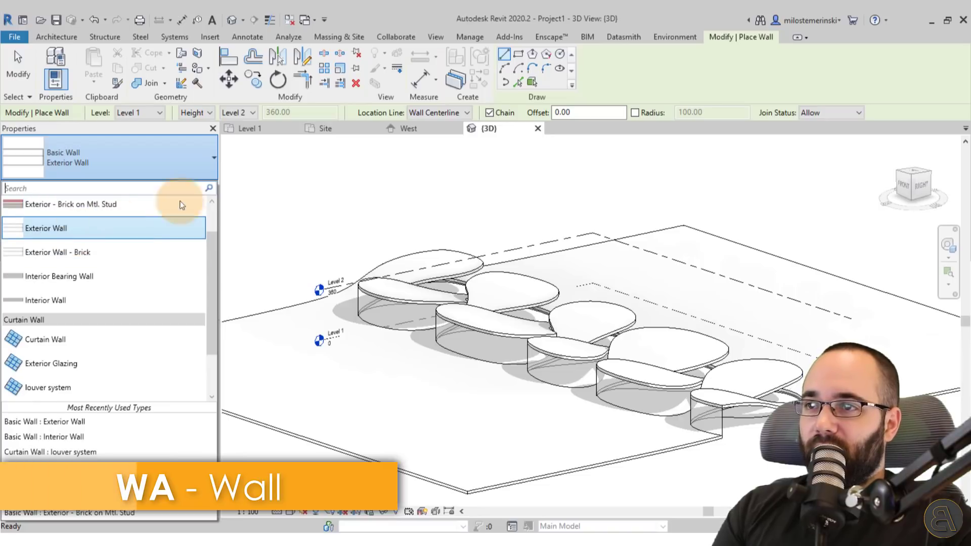
left_click(533, 84)
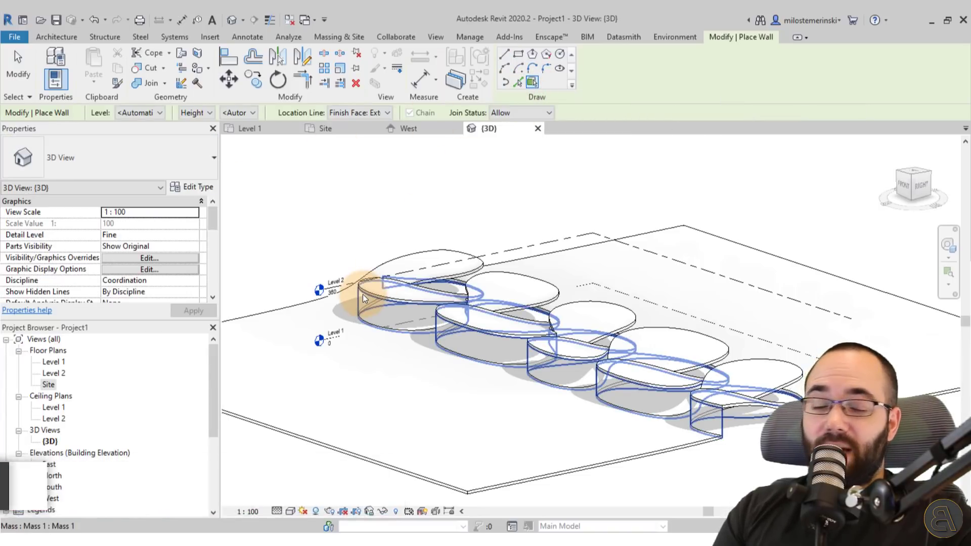
middle_click_drag(431, 215, 403, 189)
key("Escape")
key("Escape")
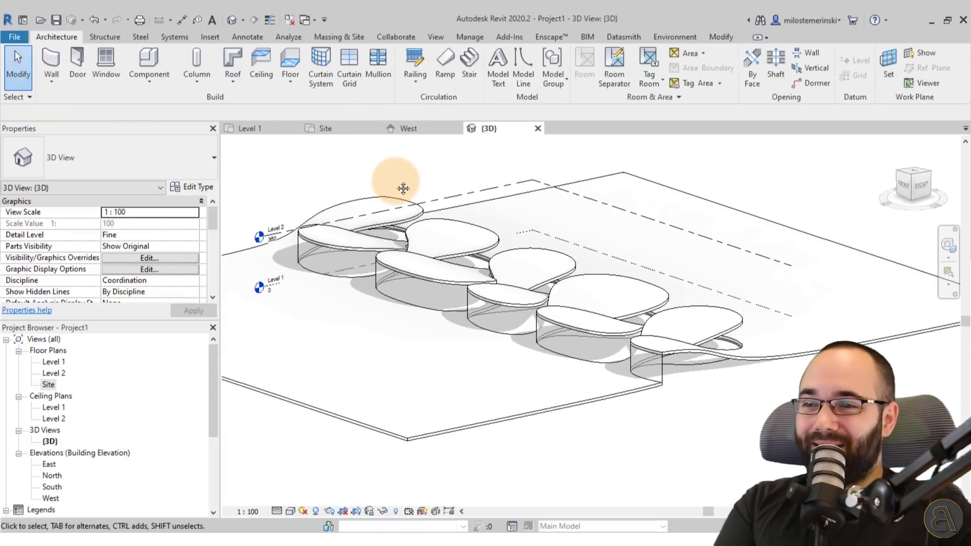